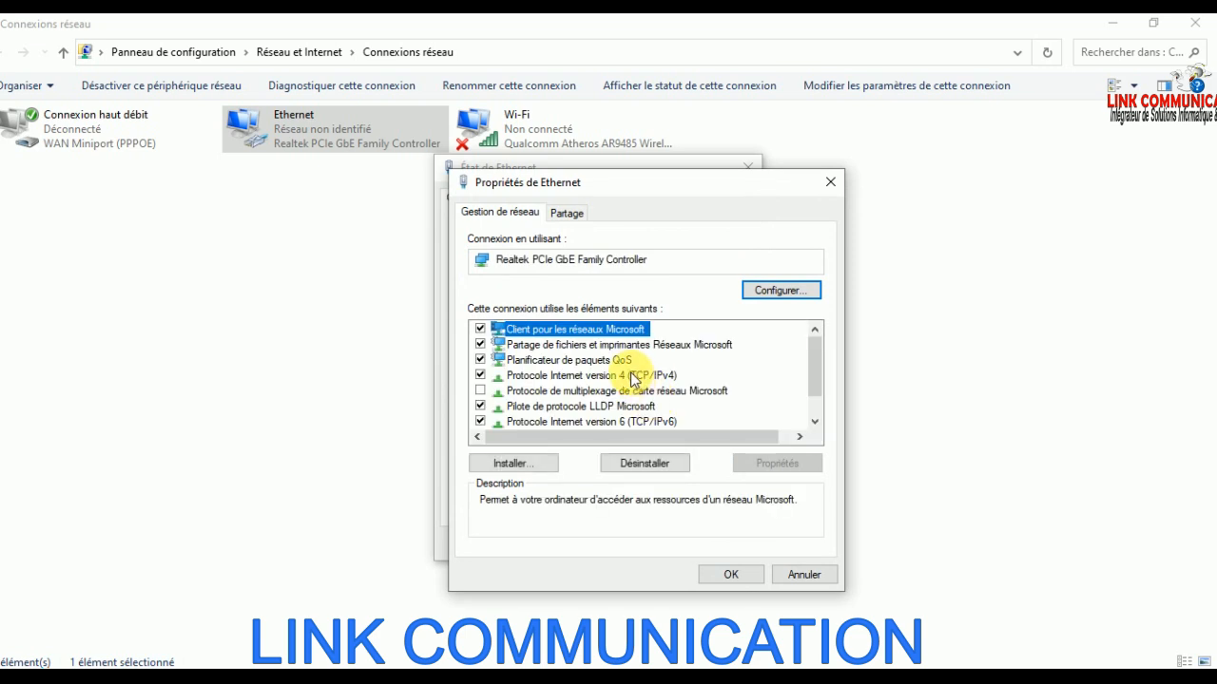
Keep Ethernet's TCP/IPv4 at static 192.168.188.58 / 255.255.255.0 and confirm both dialogs
double_click(635, 376)
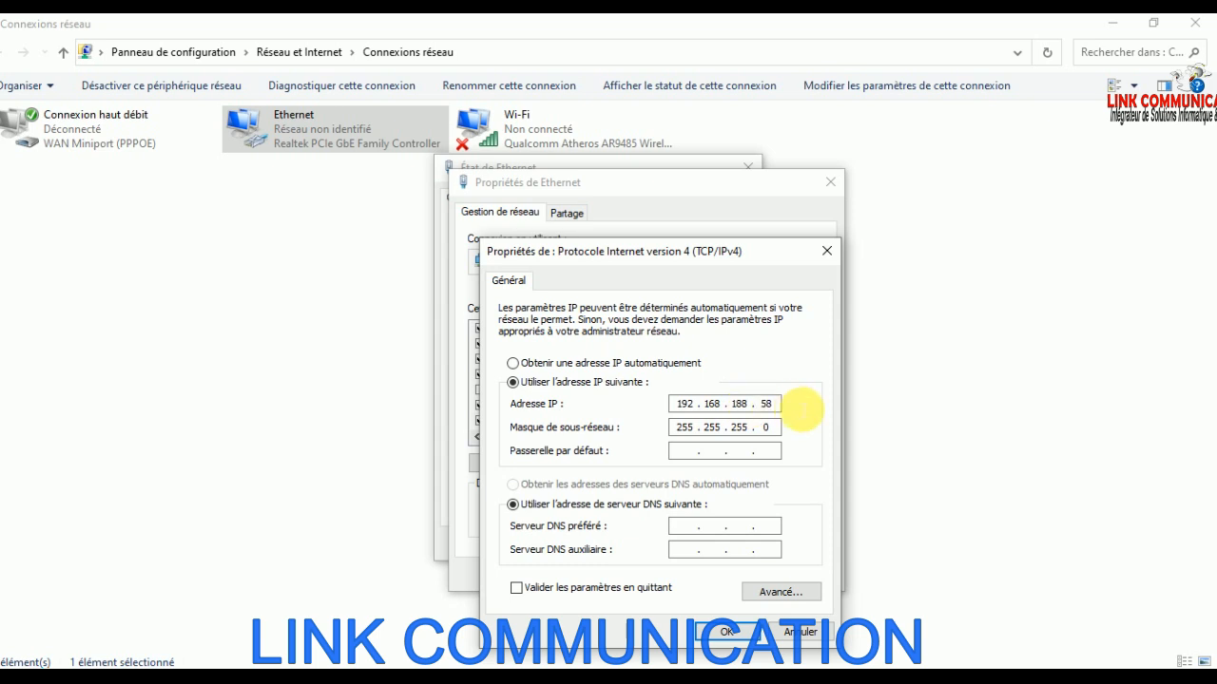
left_click(726, 632)
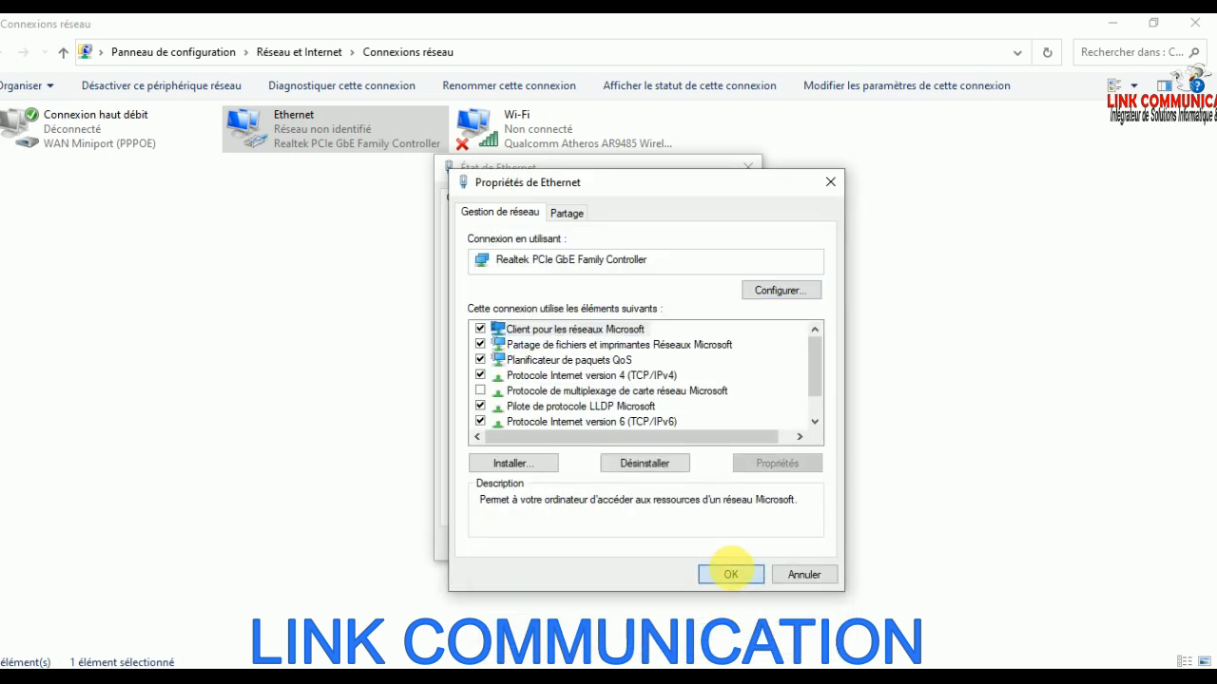
left_click(731, 574)
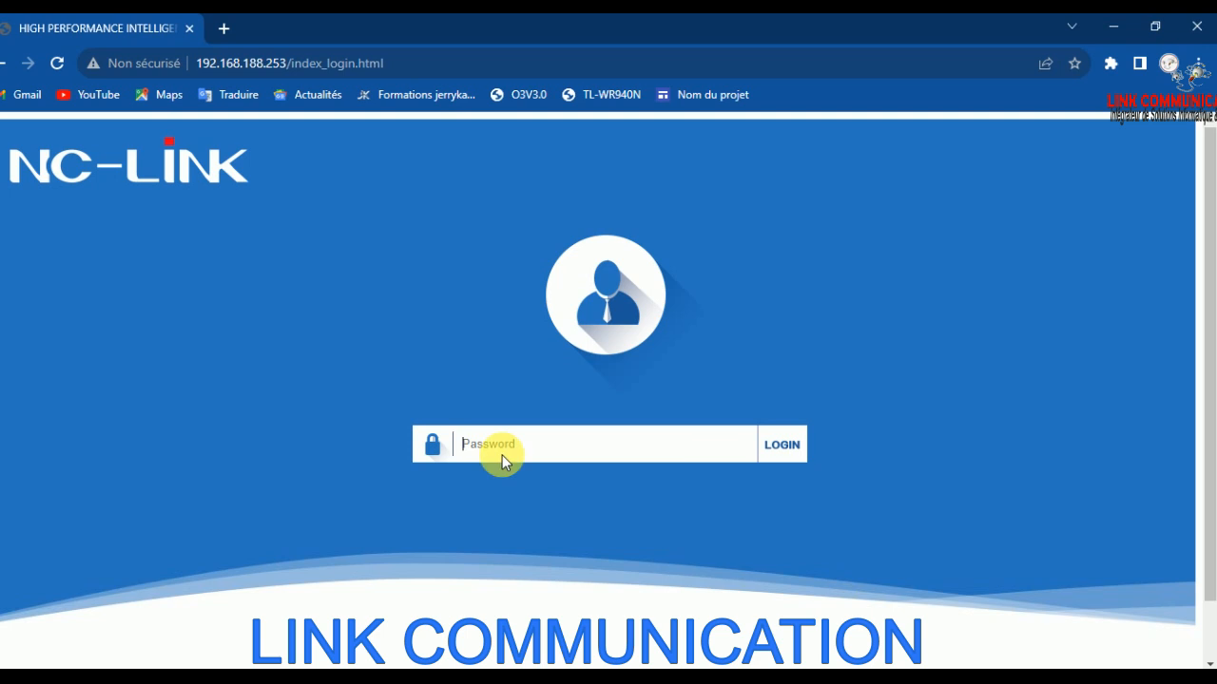
Reload the AP211 login page and bring up the on-screen keyboard in lowercase
left_click(411, 63)
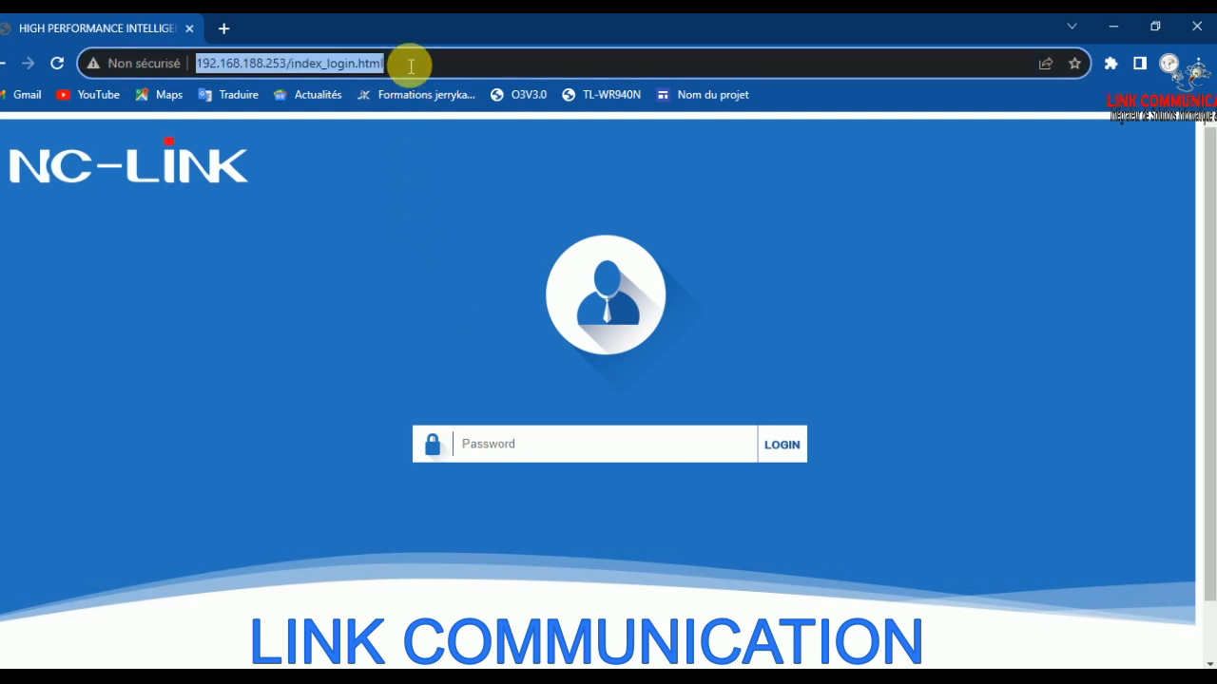
key("Return")
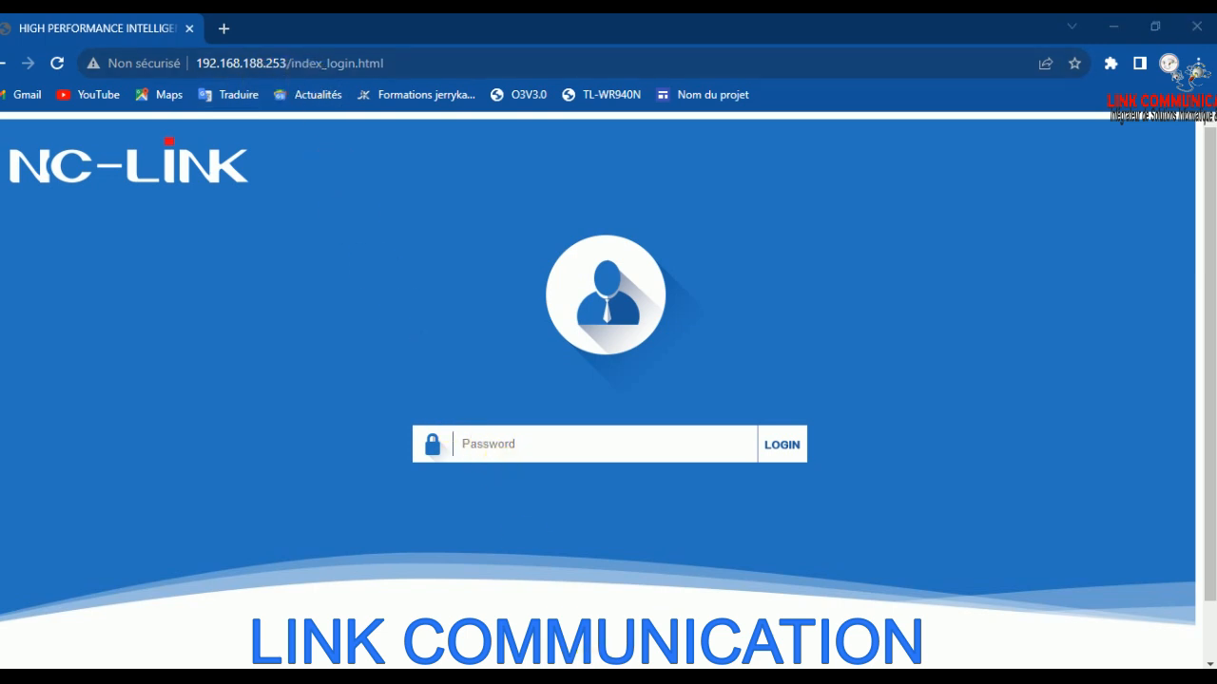
left_click(619, 678)
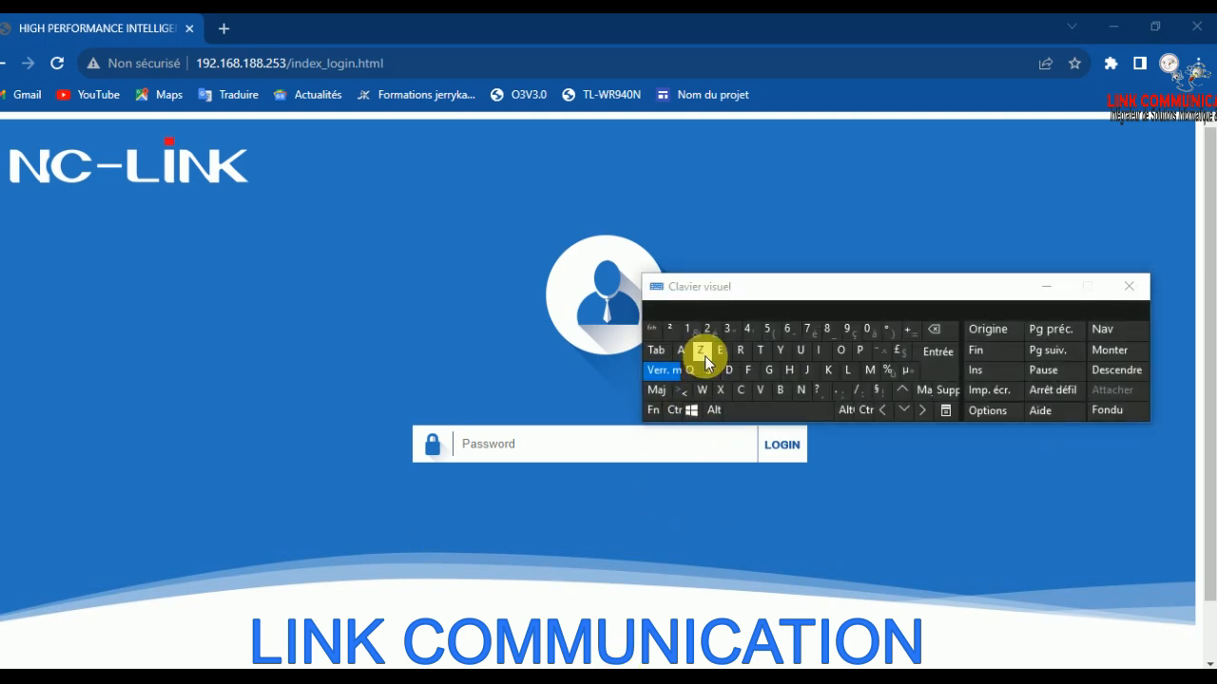
left_click(663, 370)
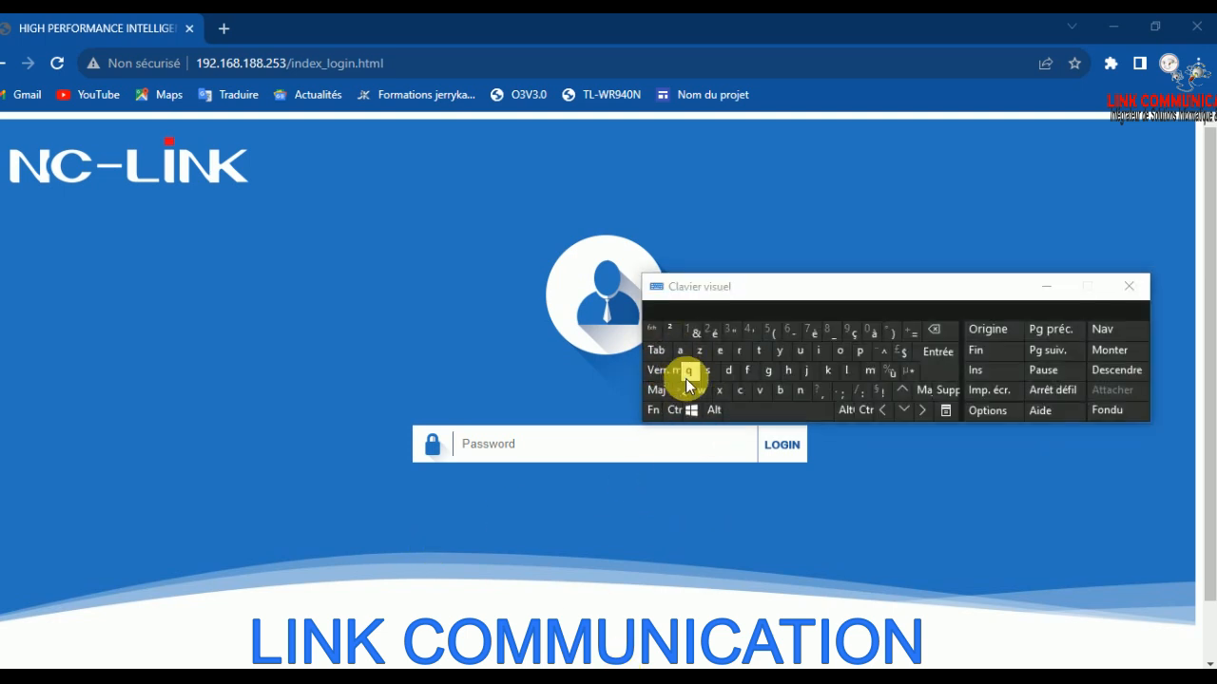
left_click(734, 372)
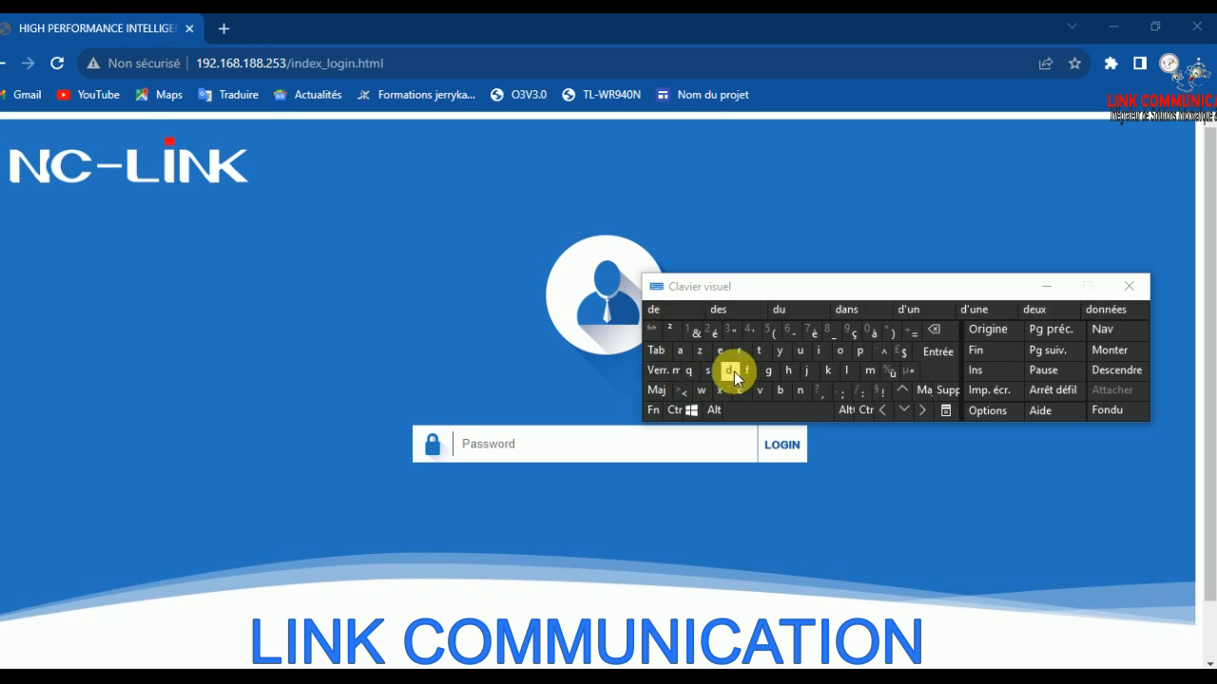
key("alt+Tab")
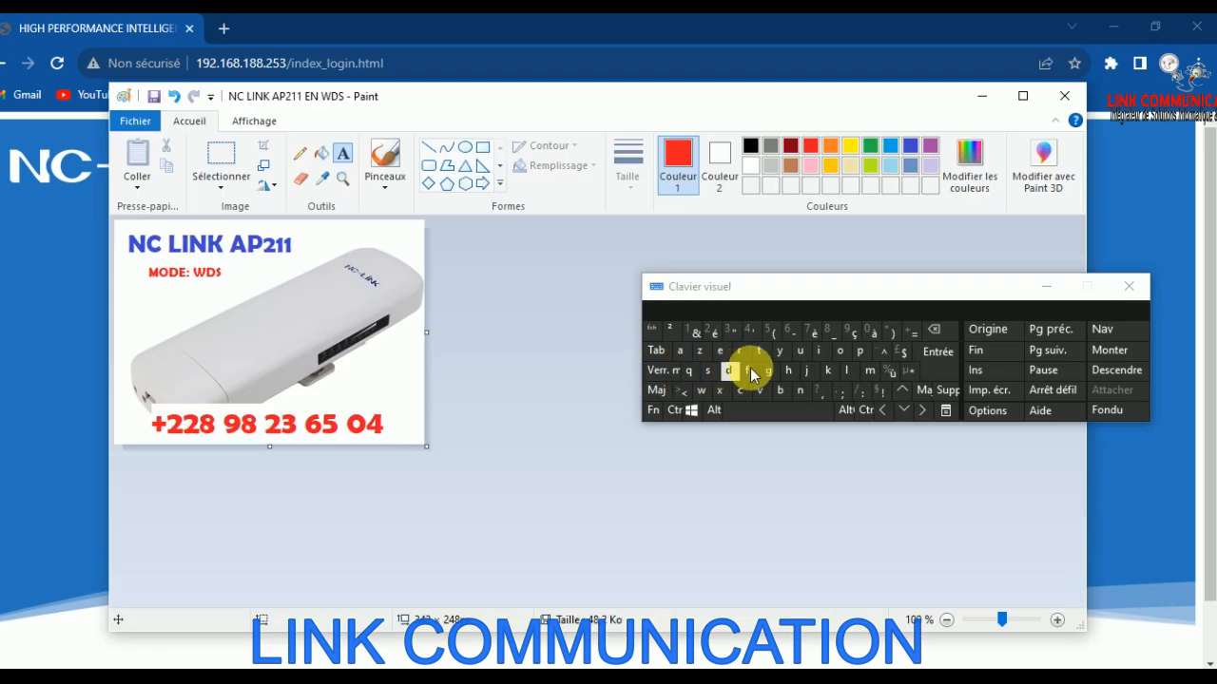
left_click(983, 96)
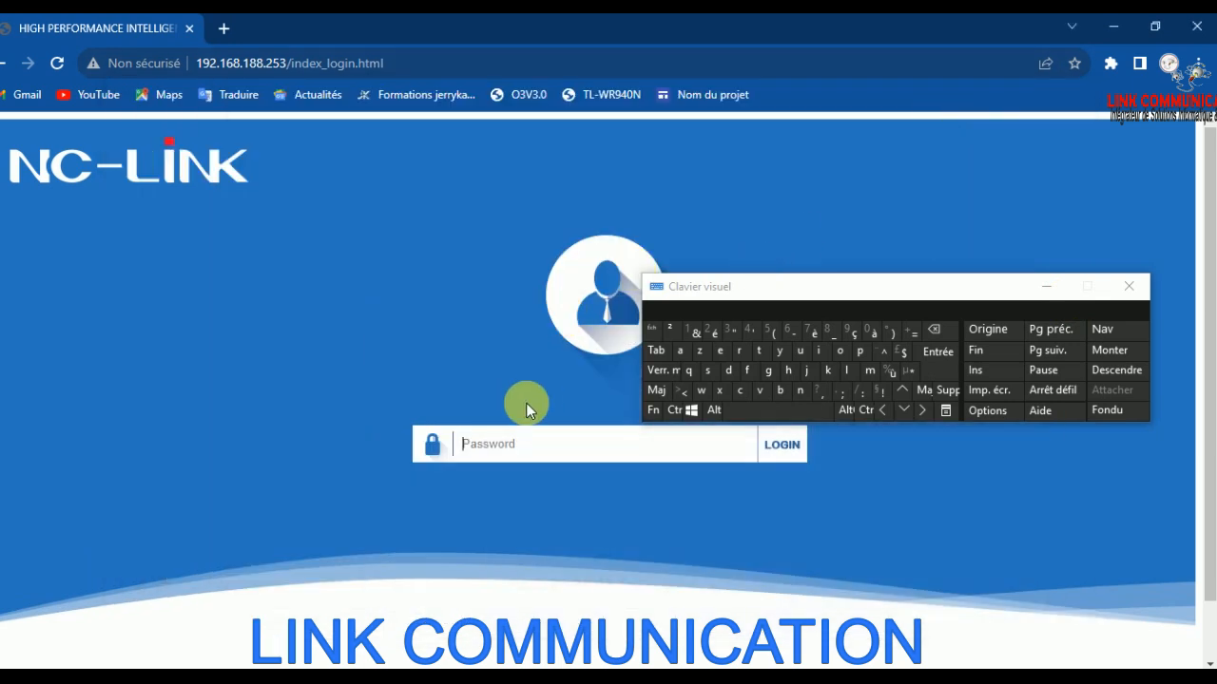
Enter the admin password with the on-screen keyboard and log in
left_click(679, 350)
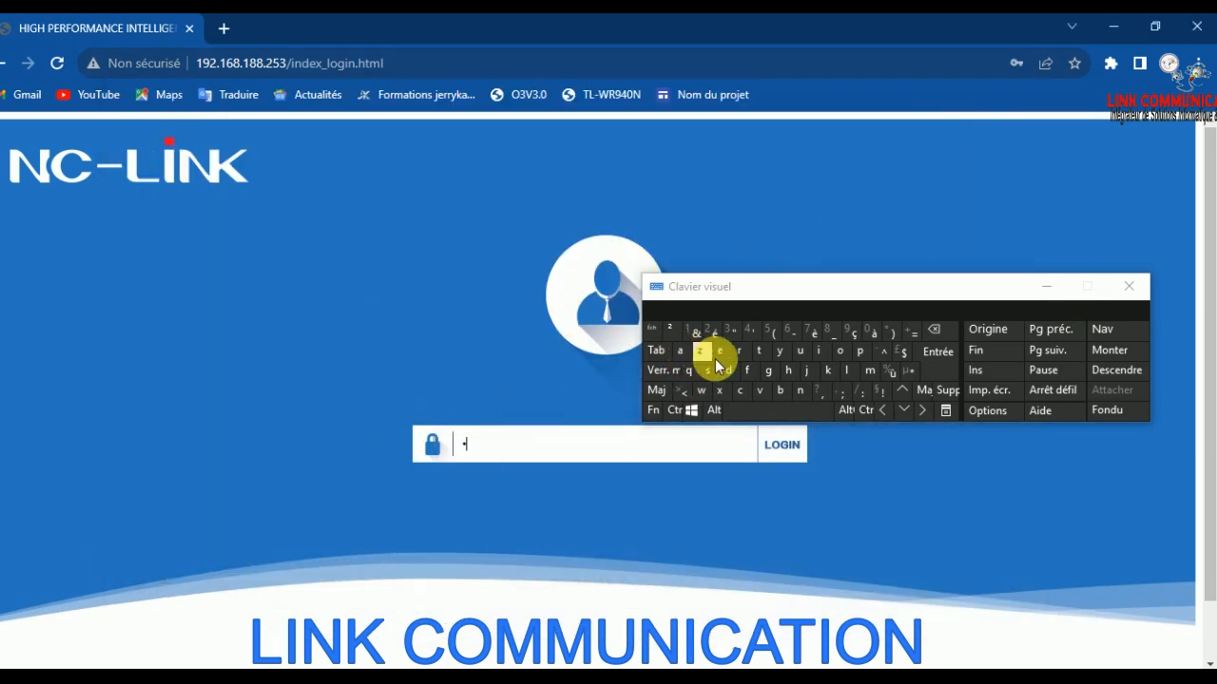
left_click(732, 372)
left_click(736, 374)
left_click(736, 374)
left_click(736, 373)
left_click(782, 444)
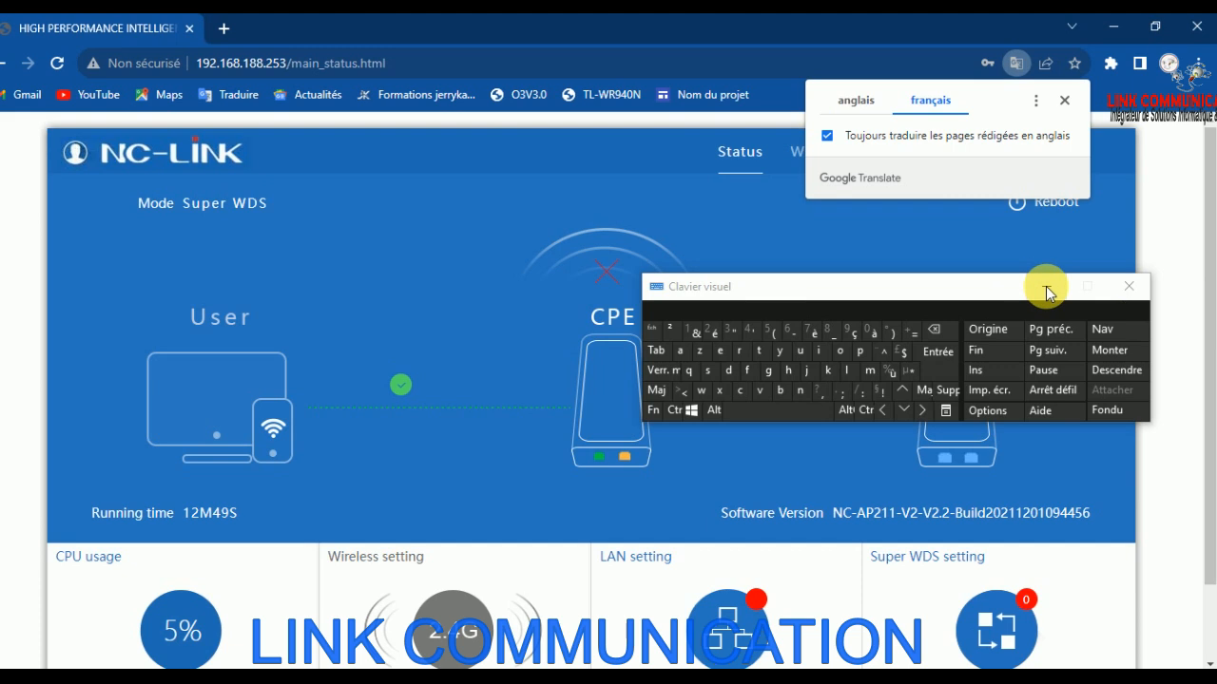
Hide the keyboard and translate prompt, then pick Super WDS in the Wizard's operation modes
left_click(1045, 286)
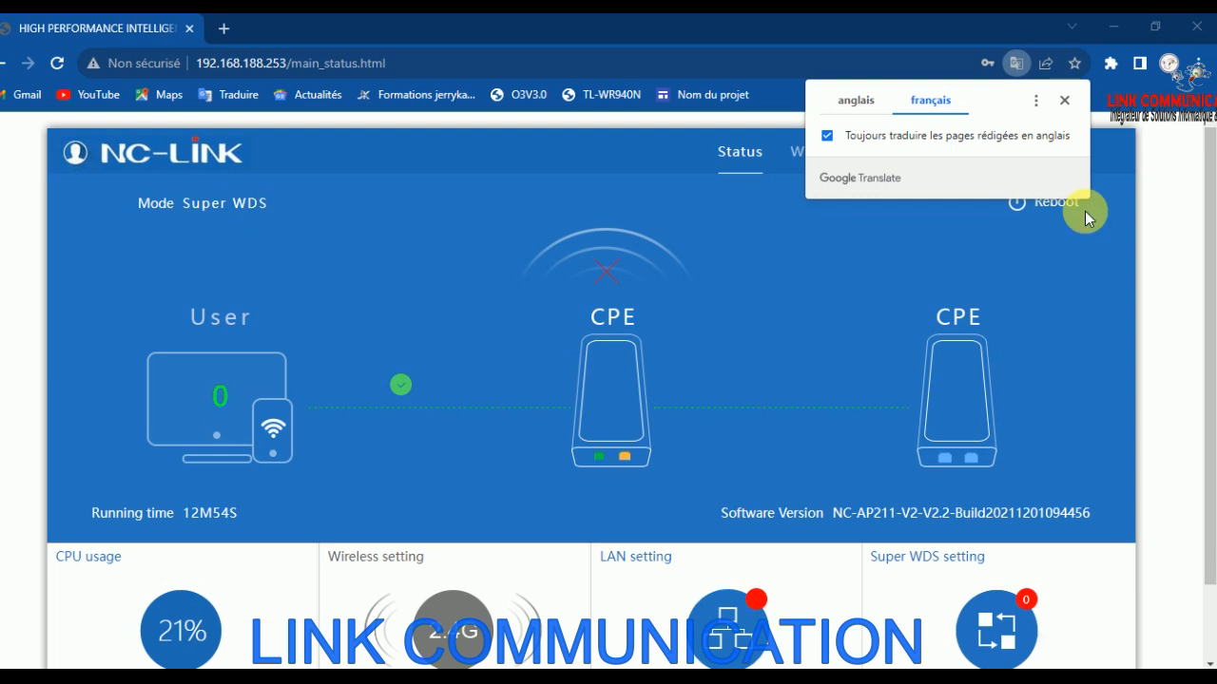
left_click(1063, 101)
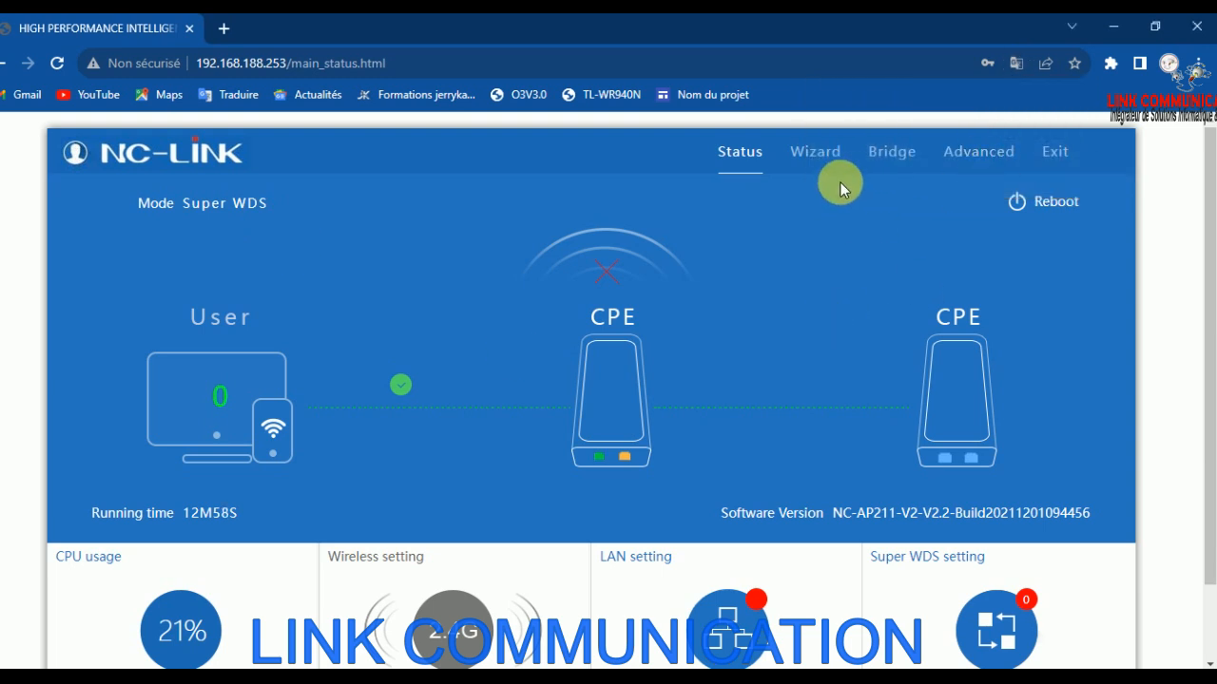
left_click(818, 150)
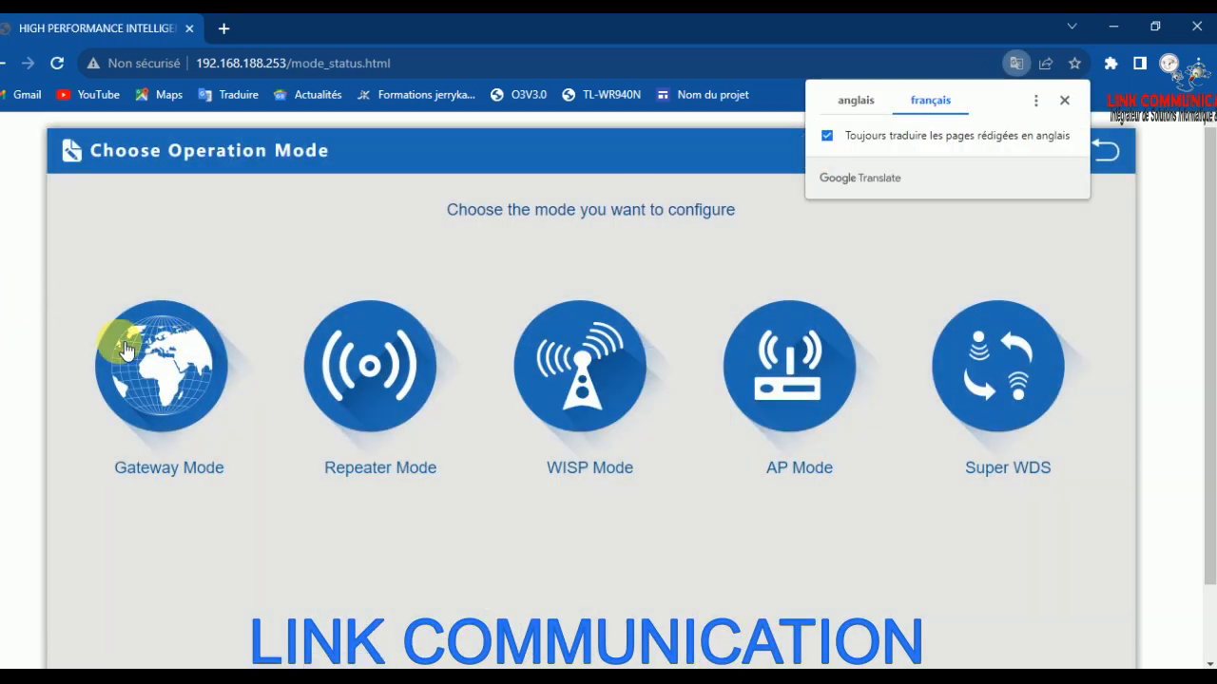
mouse_move(233, 383)
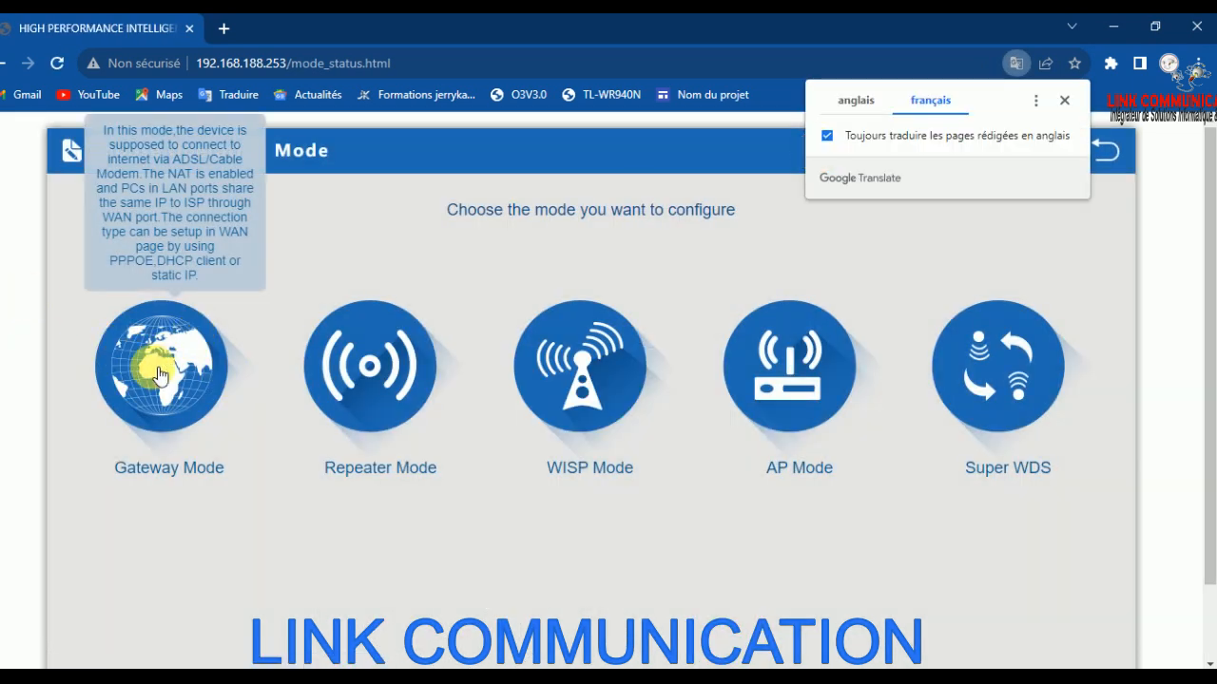
mouse_move(366, 371)
mouse_move(582, 394)
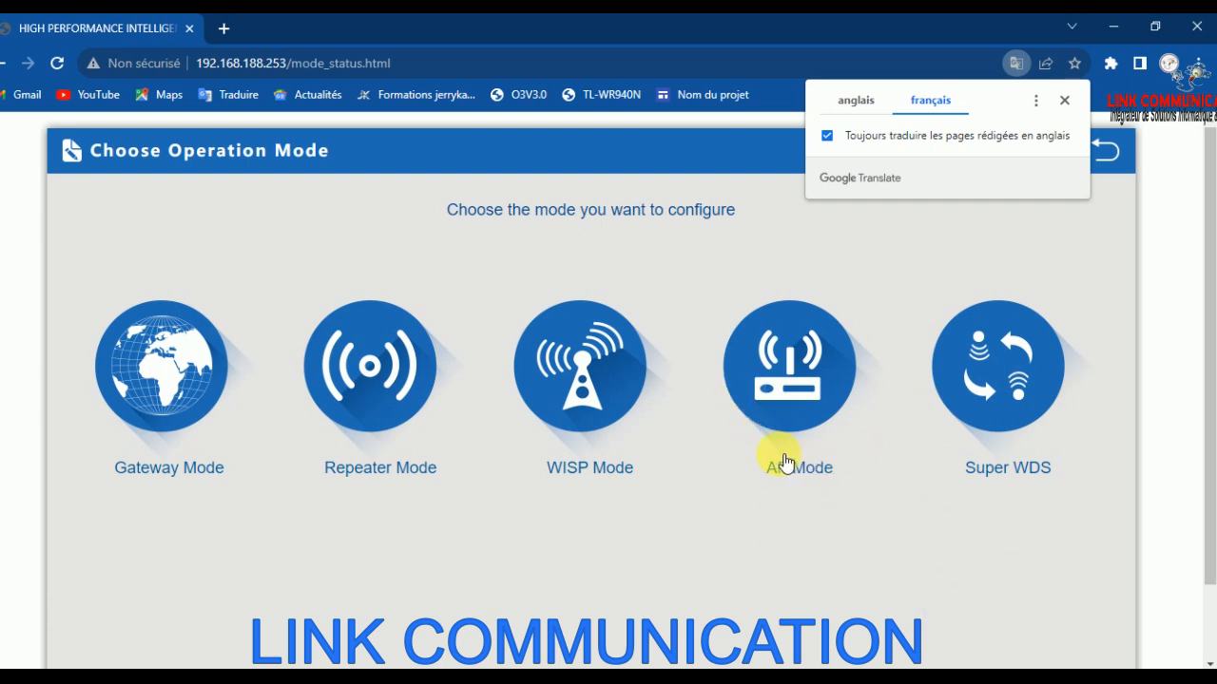
mouse_move(994, 443)
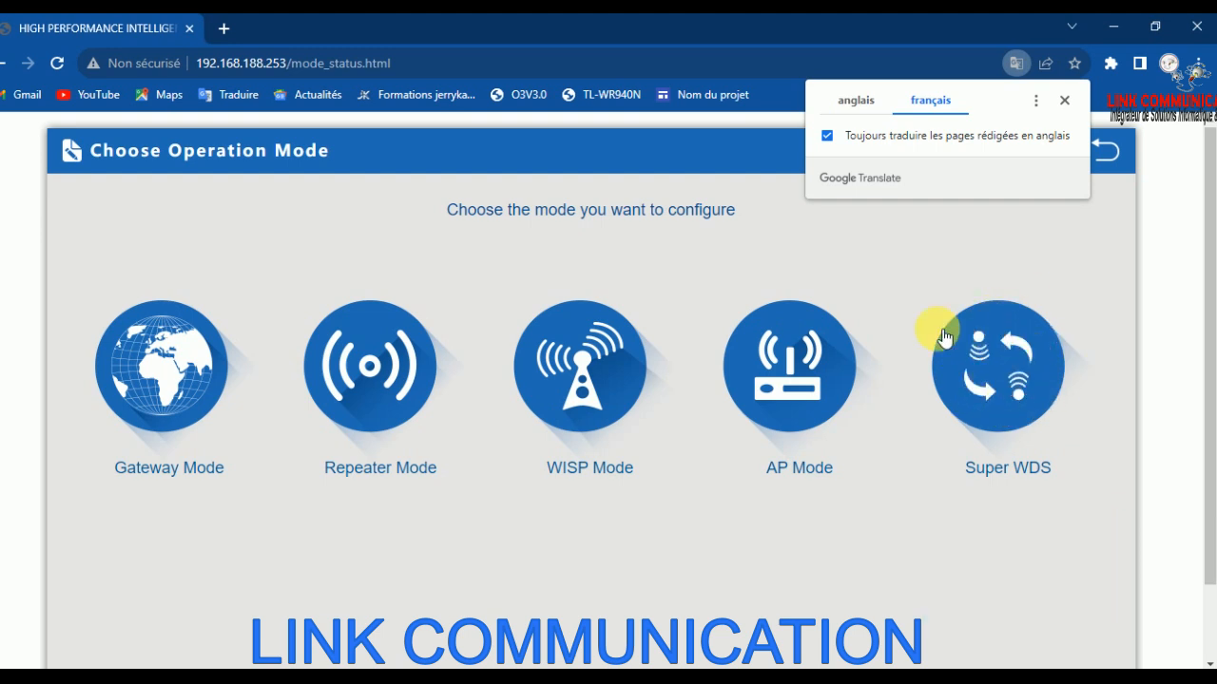
mouse_move(1000, 400)
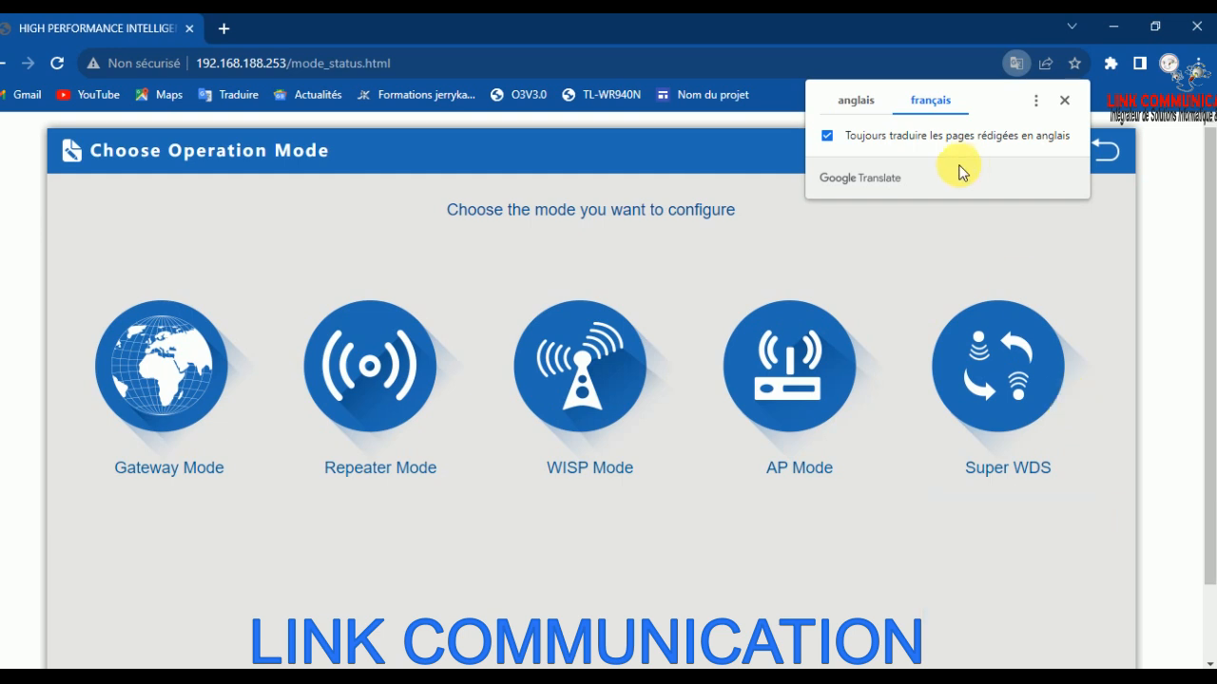
left_click(1017, 377)
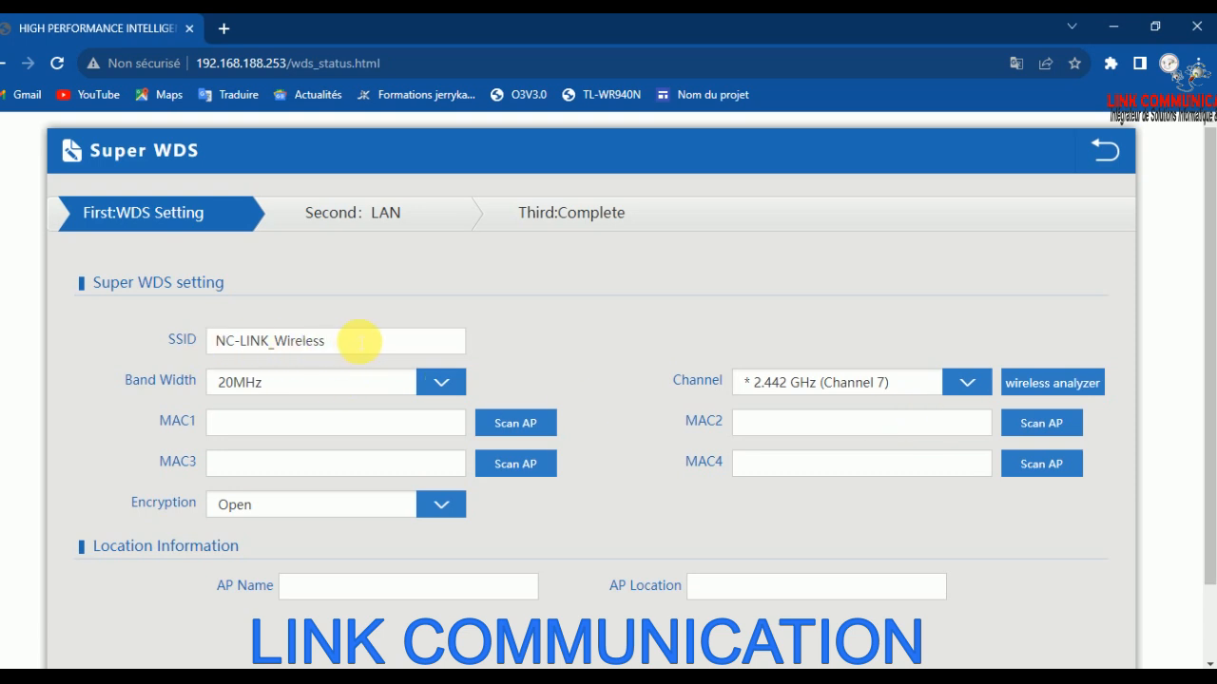
Replace SSID NC-LINK_Wireless with FORMATION and leave the MAC1–MAC4 fields empty
left_click_drag(356, 338, 212, 353)
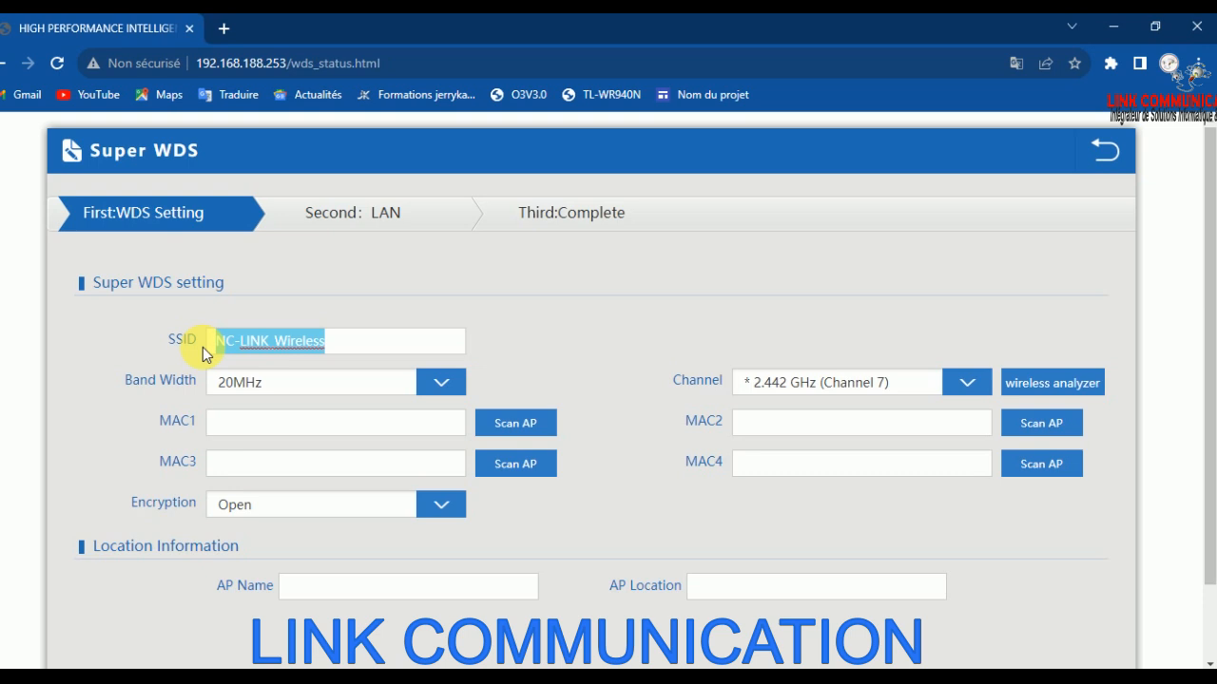
type("f")
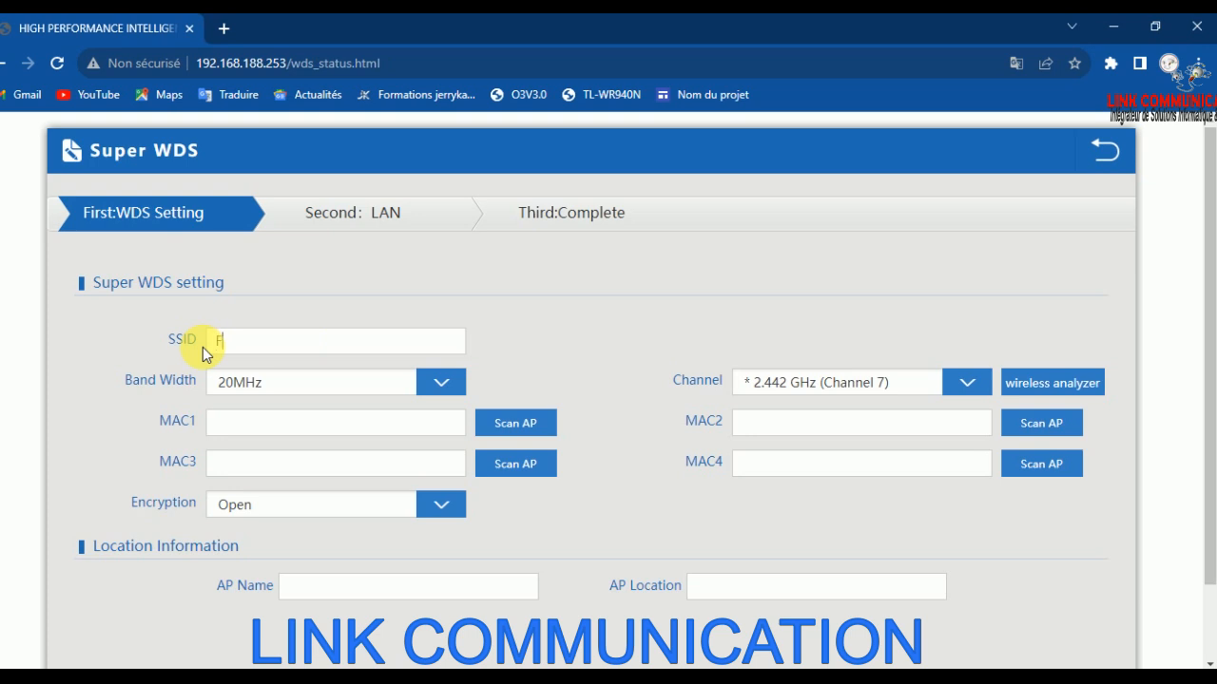
type("ORMATION")
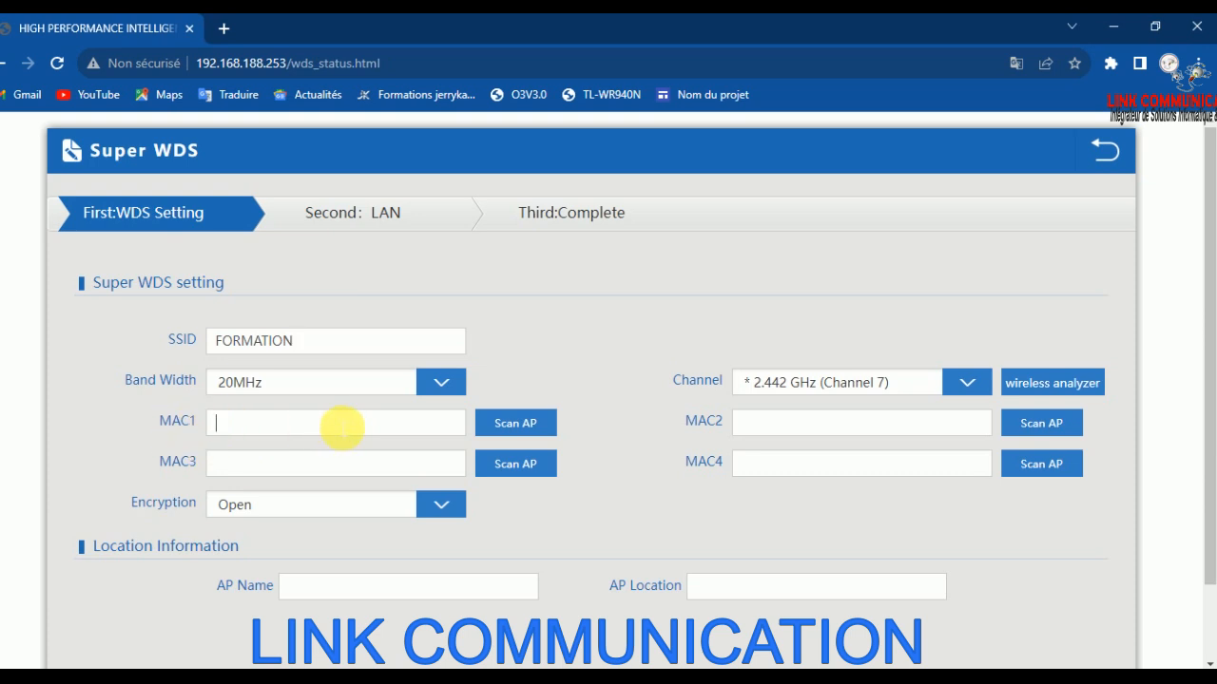
left_click(342, 428)
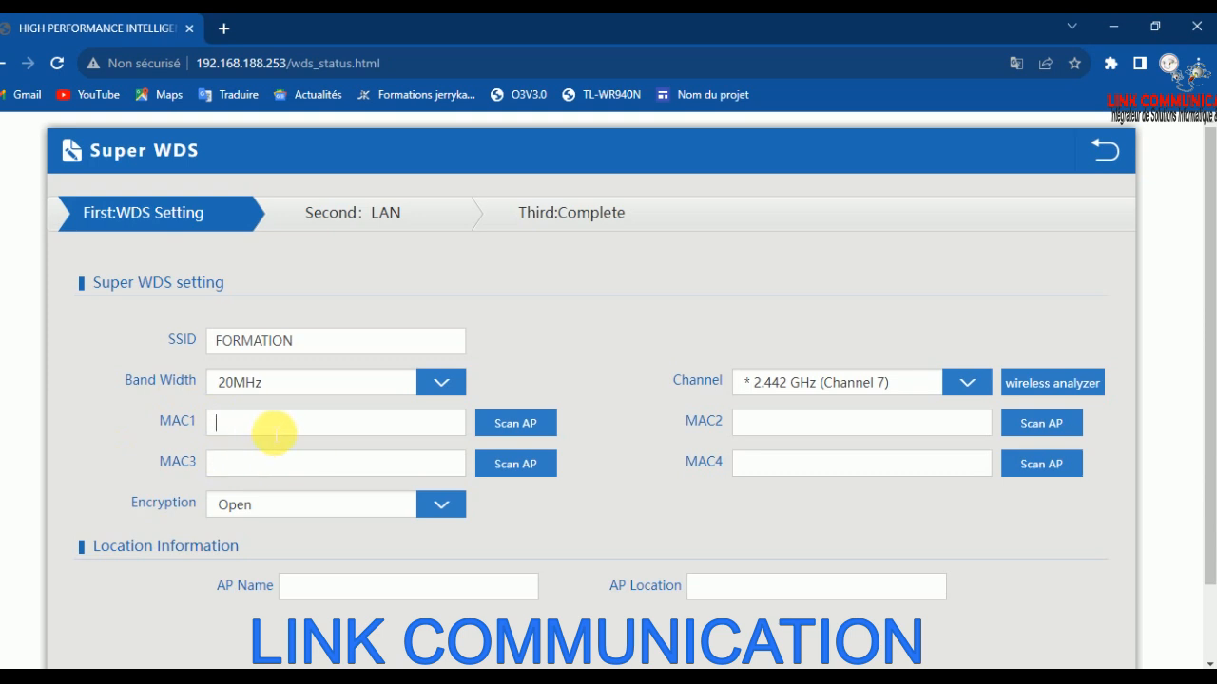
left_click(250, 471)
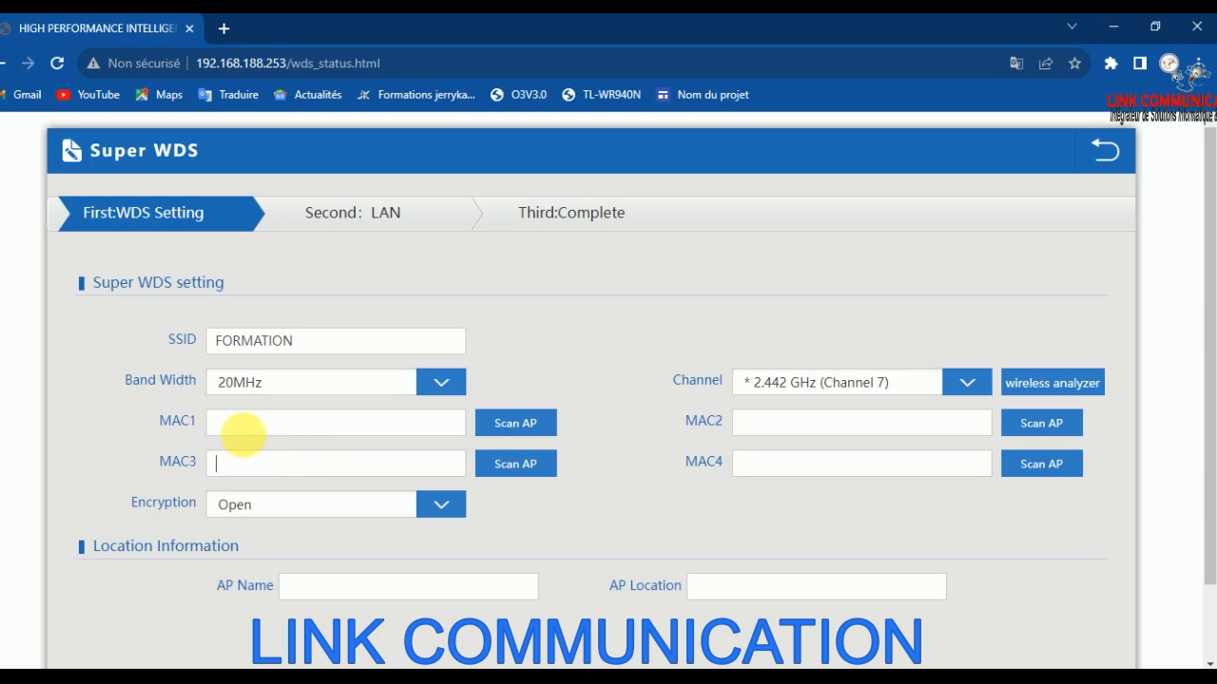
left_click(898, 424)
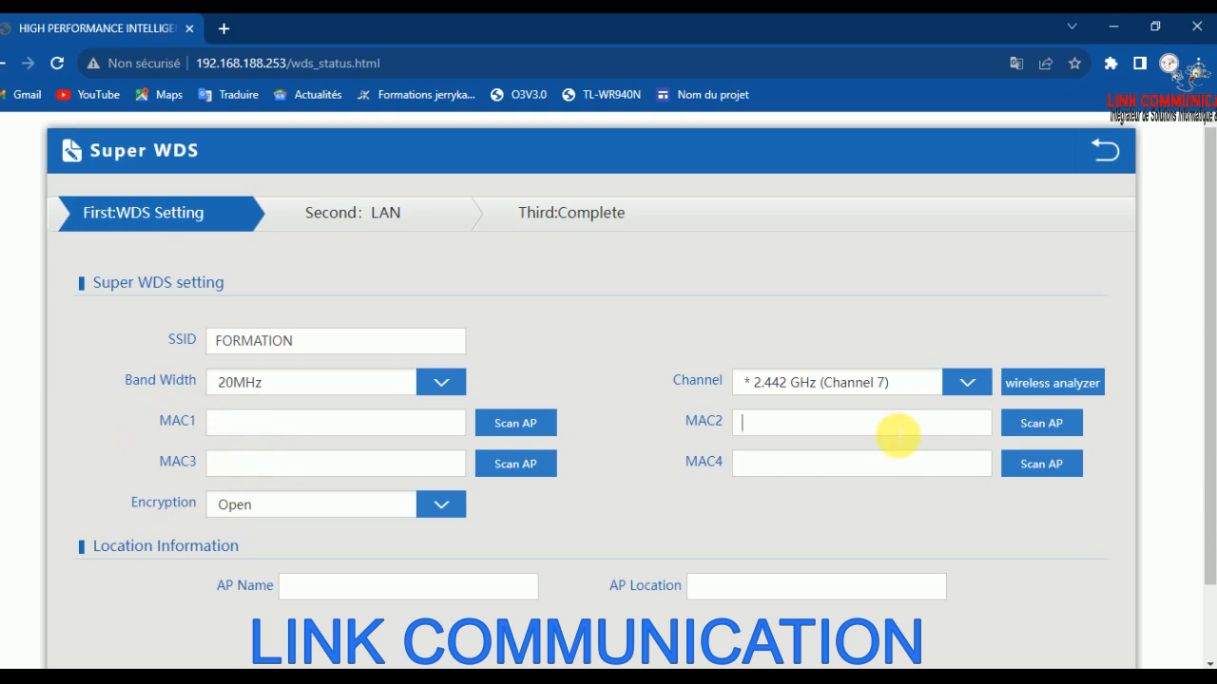
left_click(898, 465)
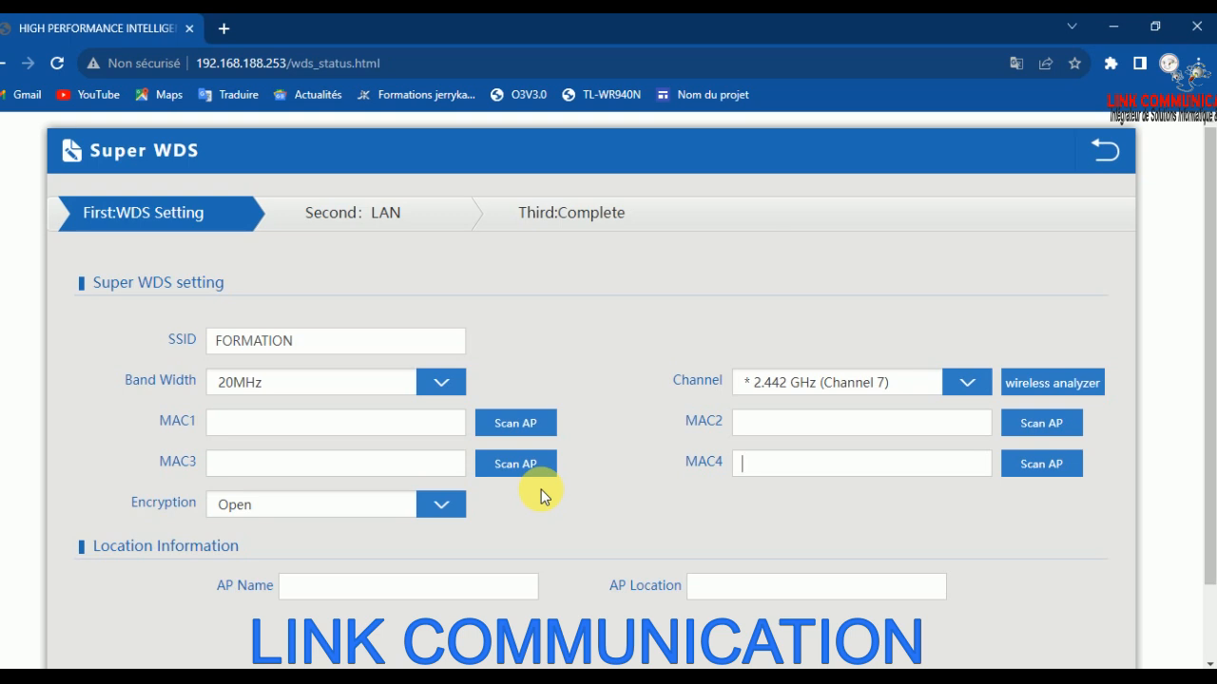
left_click(404, 432)
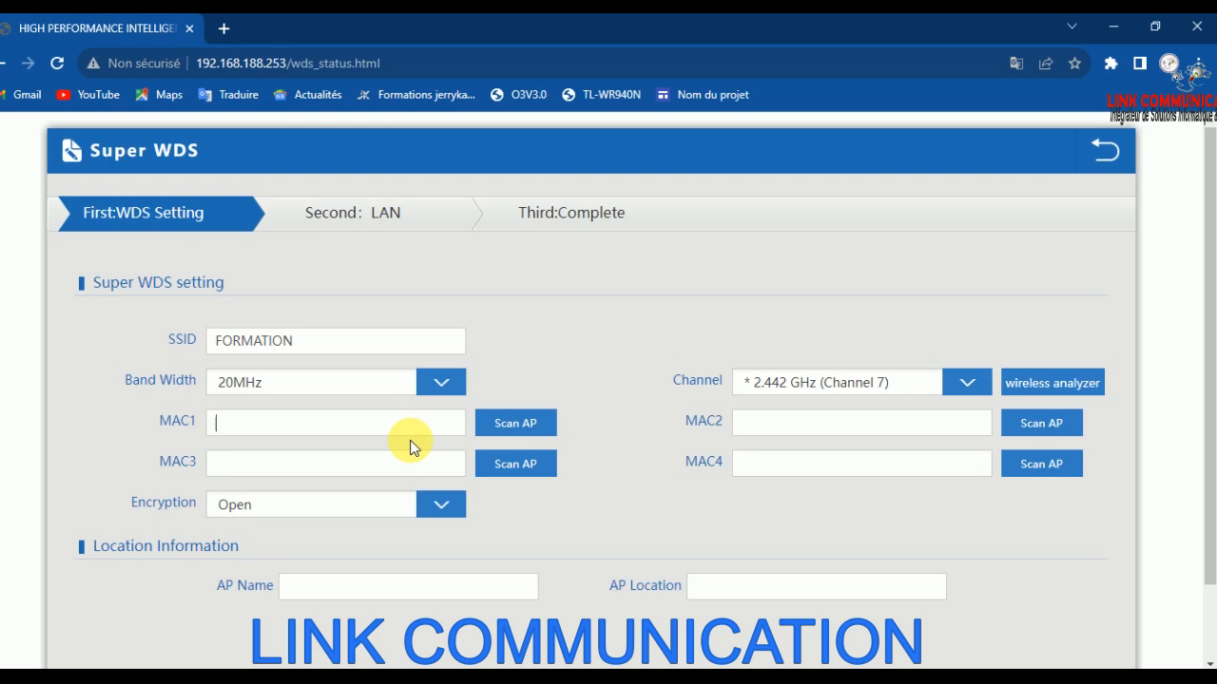
scroll(562, 580, "down", 1)
scroll(502, 348, "up", 1)
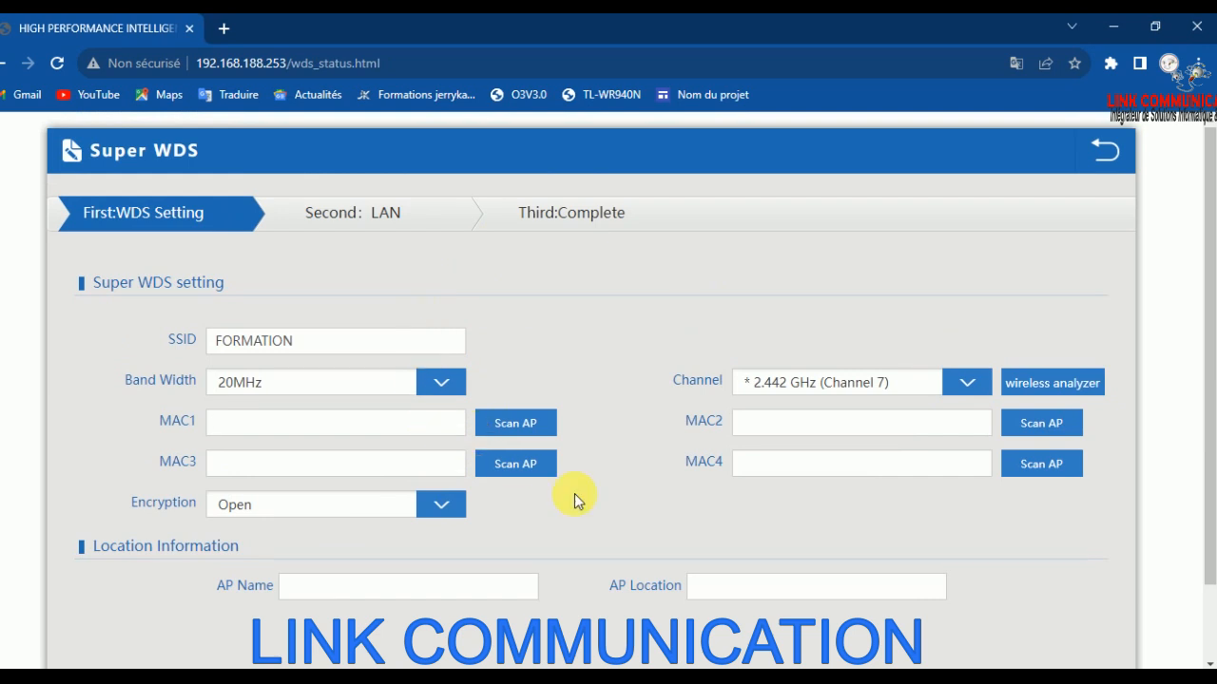
Return to the status page and highlight the LAN MAC address
left_click(1104, 147)
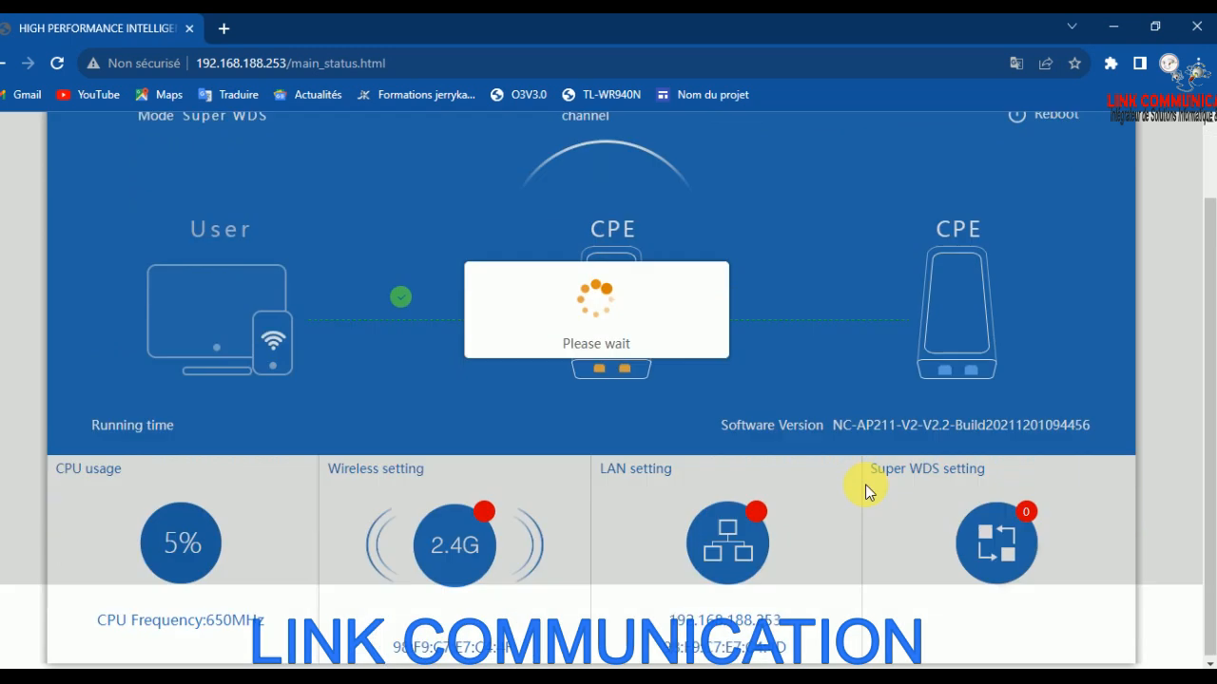
scroll(788, 594, "down", 1)
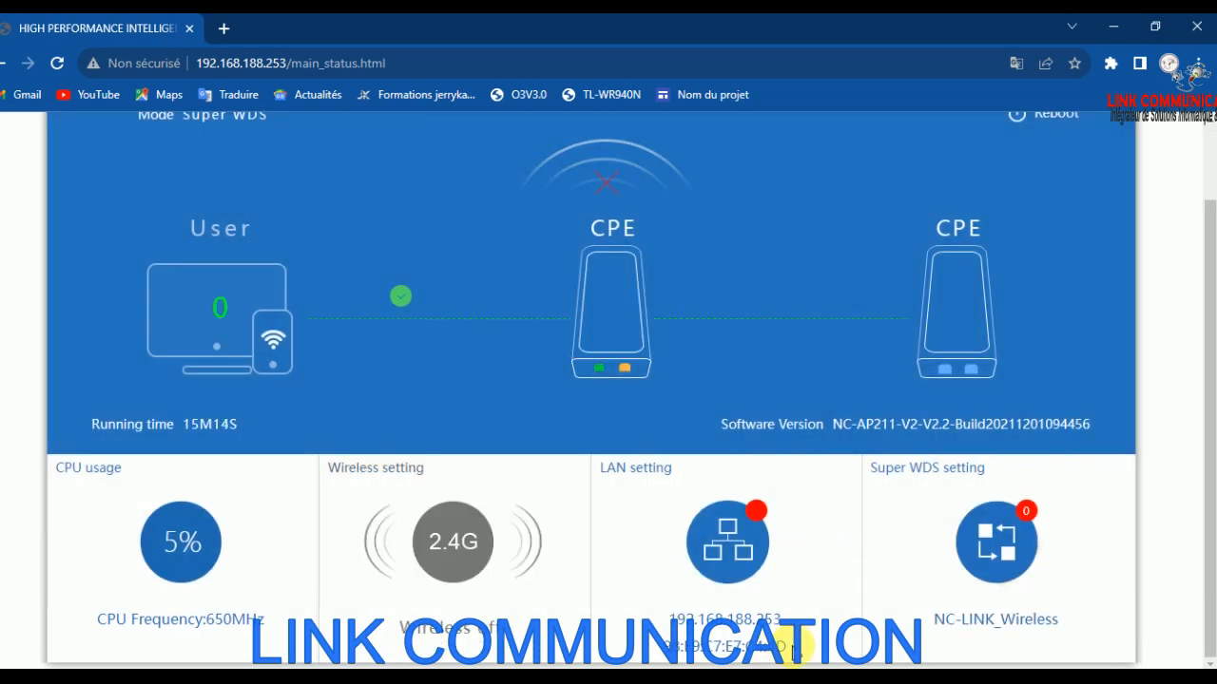
left_click_drag(793, 647, 658, 654)
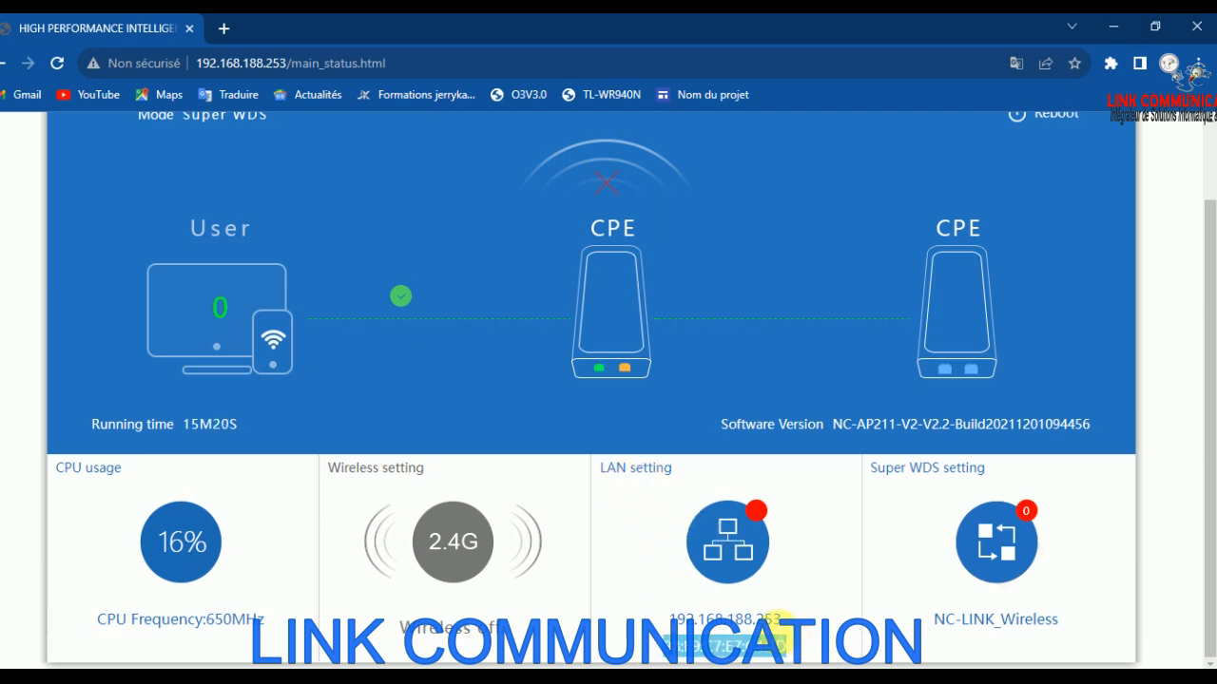
Reopen the Super WDS settings, dismiss the translate prompt, and go back again
left_click(1015, 576)
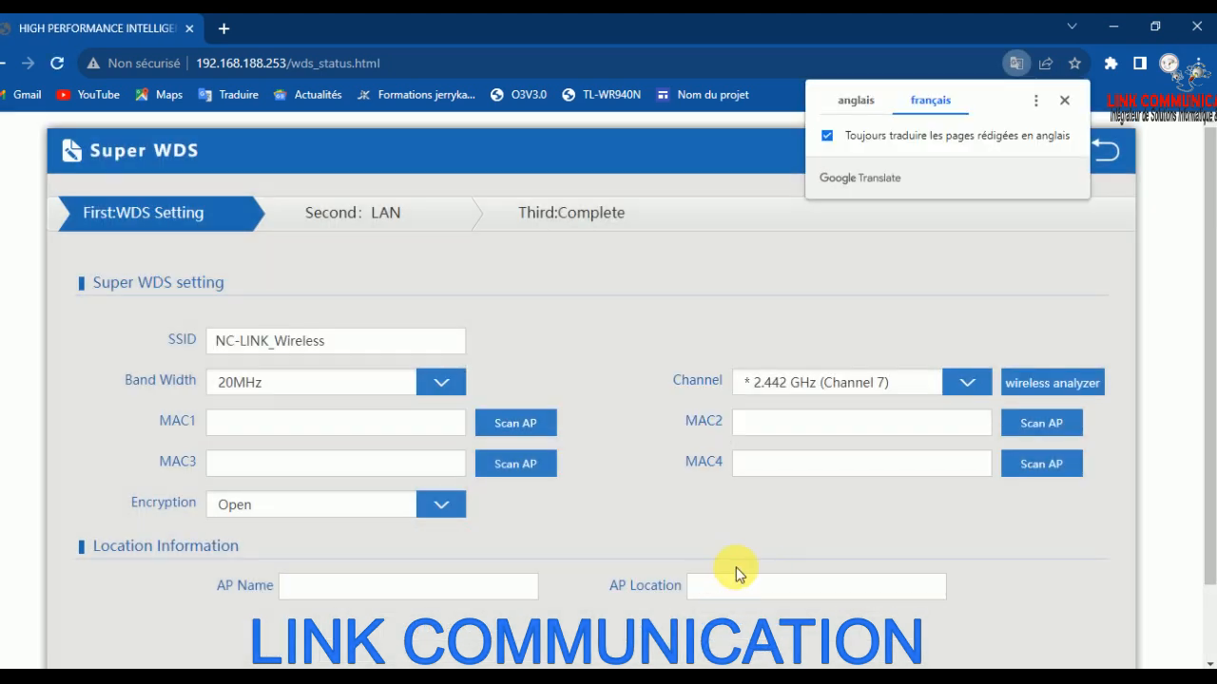
scroll(751, 570, "down", 1)
scroll(755, 579, "up", 1)
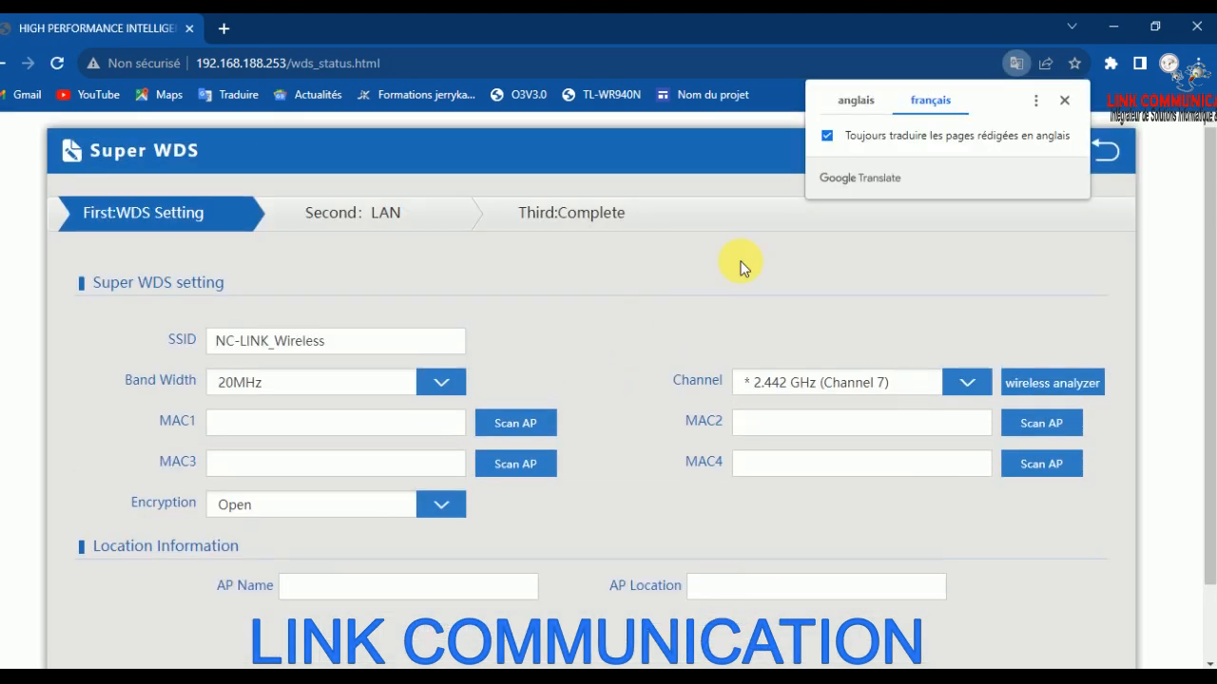
left_click(1063, 99)
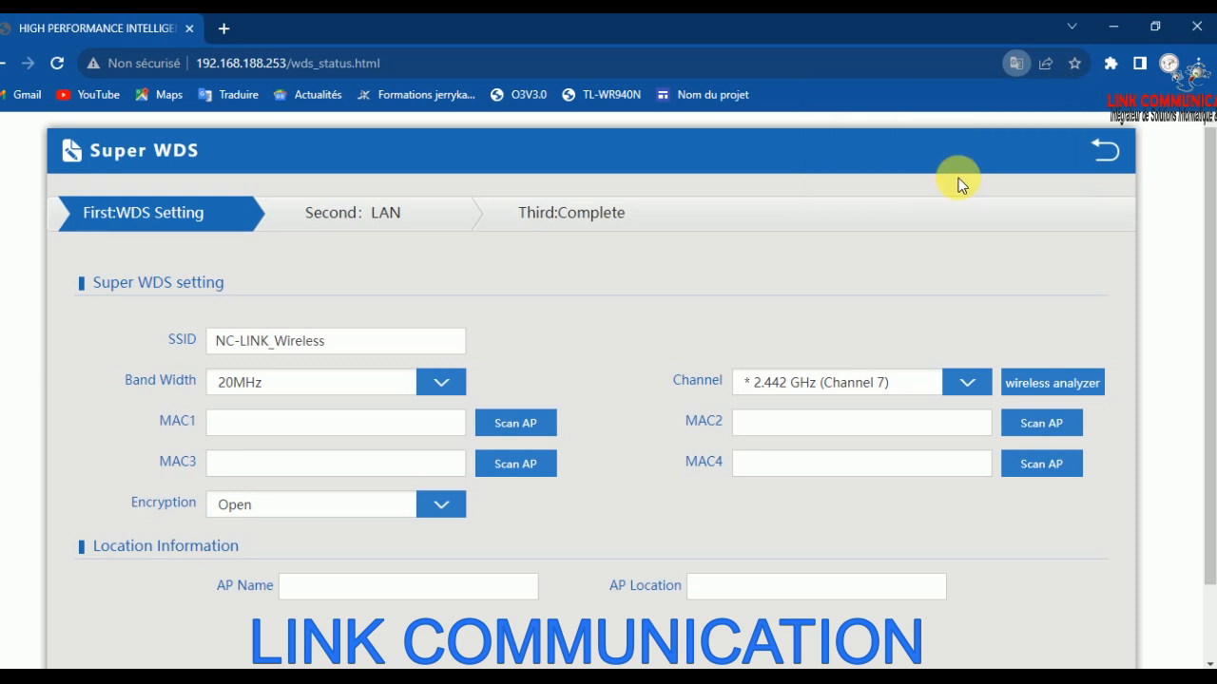
left_click(1105, 150)
scroll(736, 641, "down", 1)
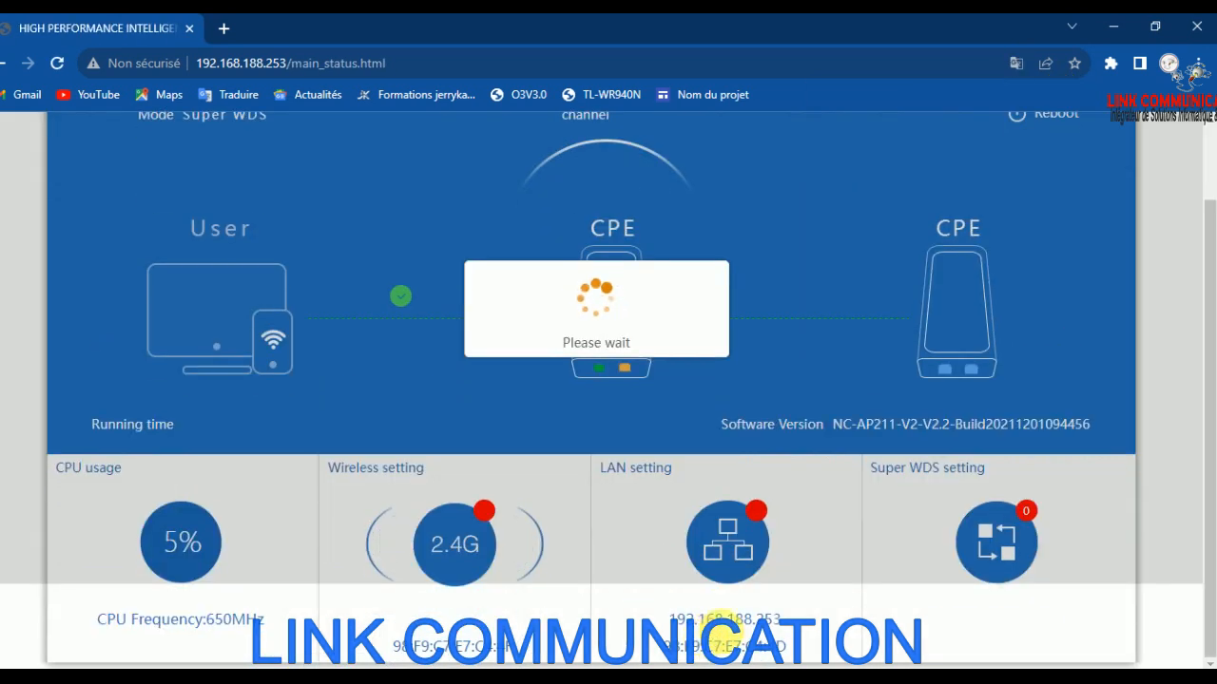
left_click(448, 540)
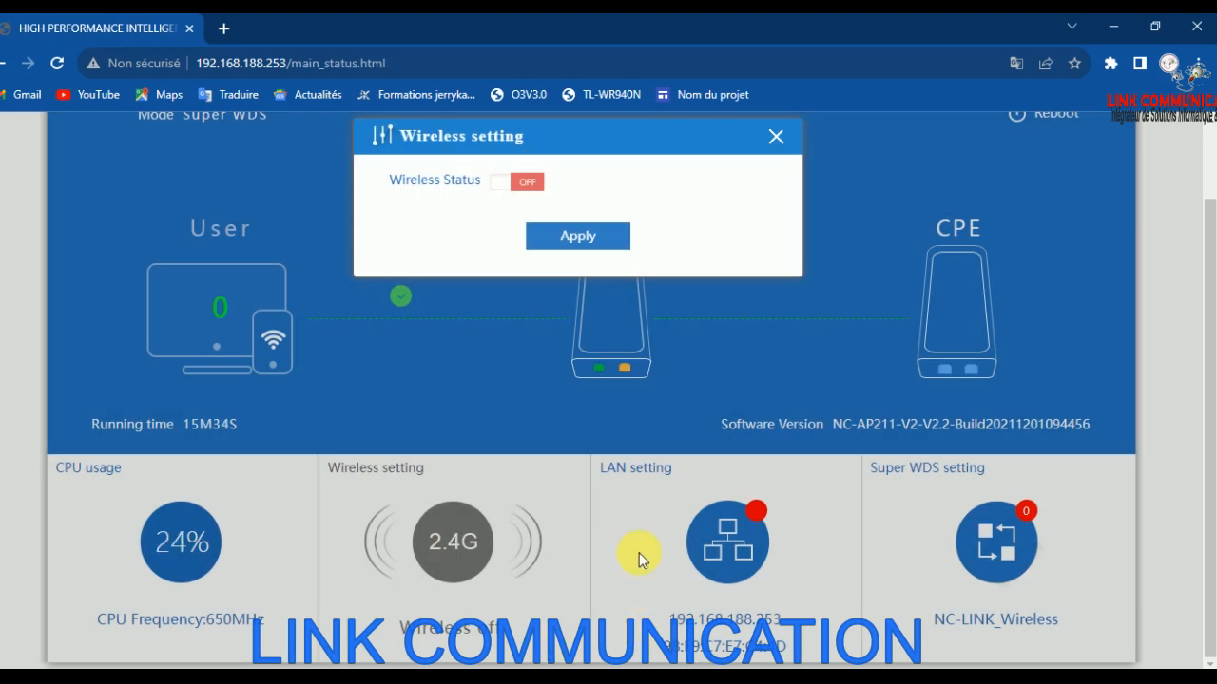
left_click(775, 137)
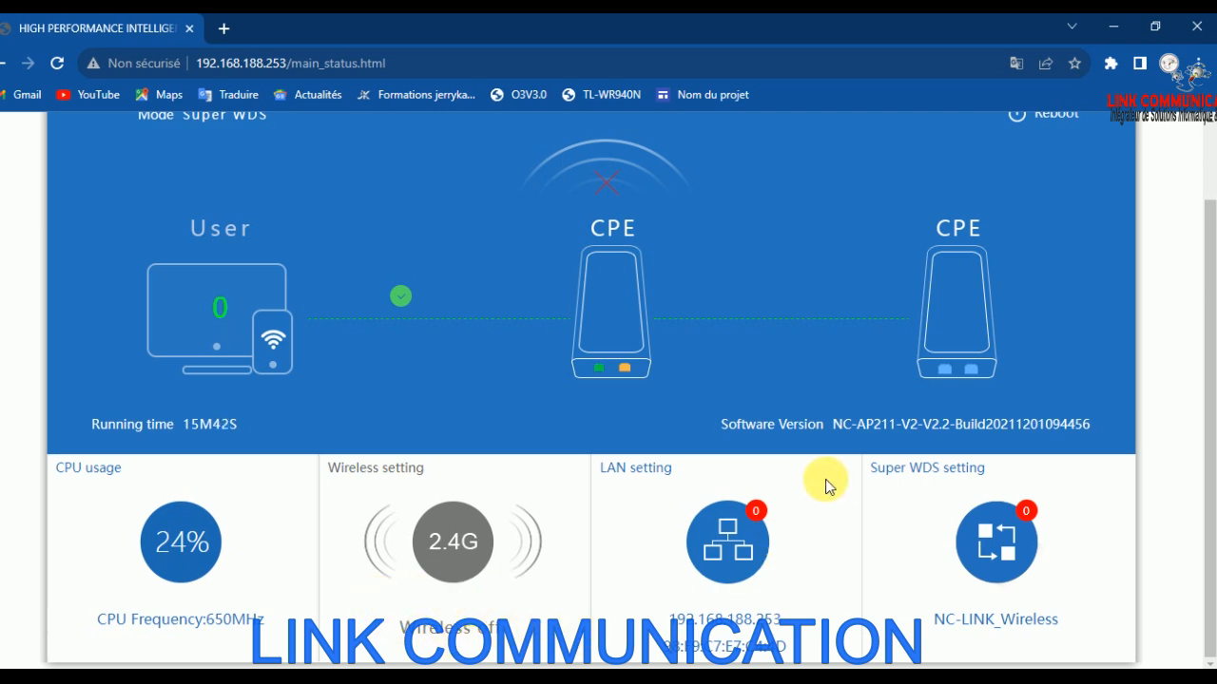
scroll(1036, 228, "up", 1)
left_click(822, 152)
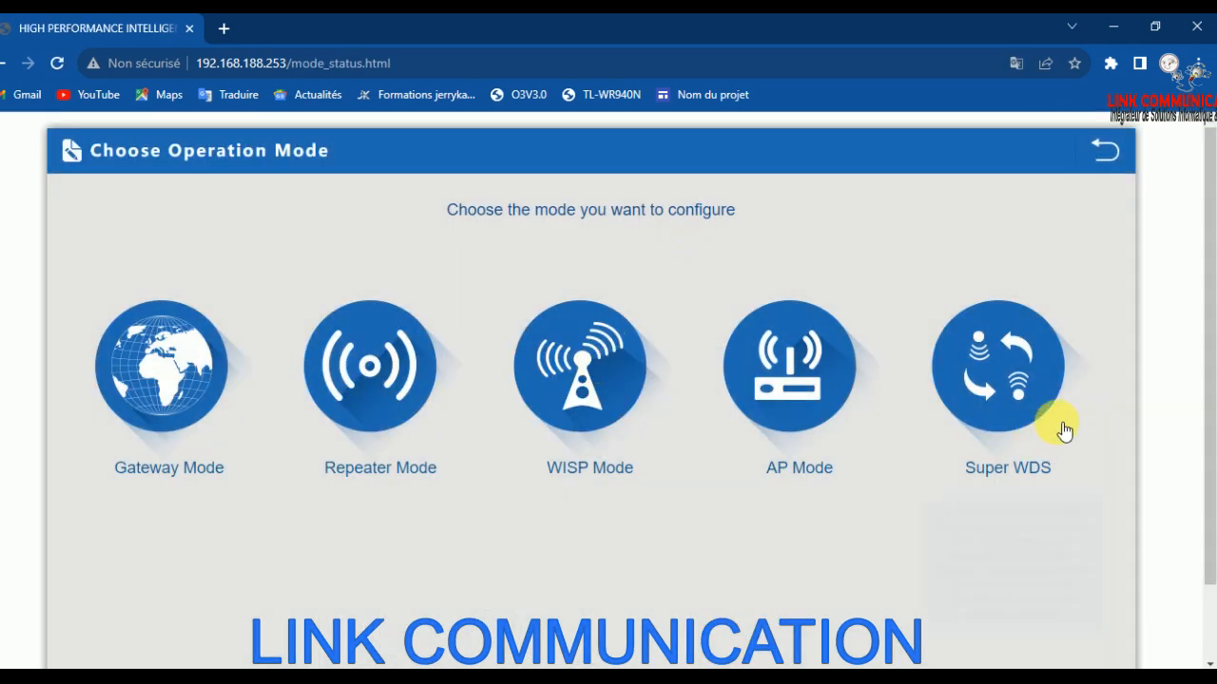
Choose Super WDS again and overwrite the SSID NC-LINK_Wireless with FORMATION
left_click(1017, 385)
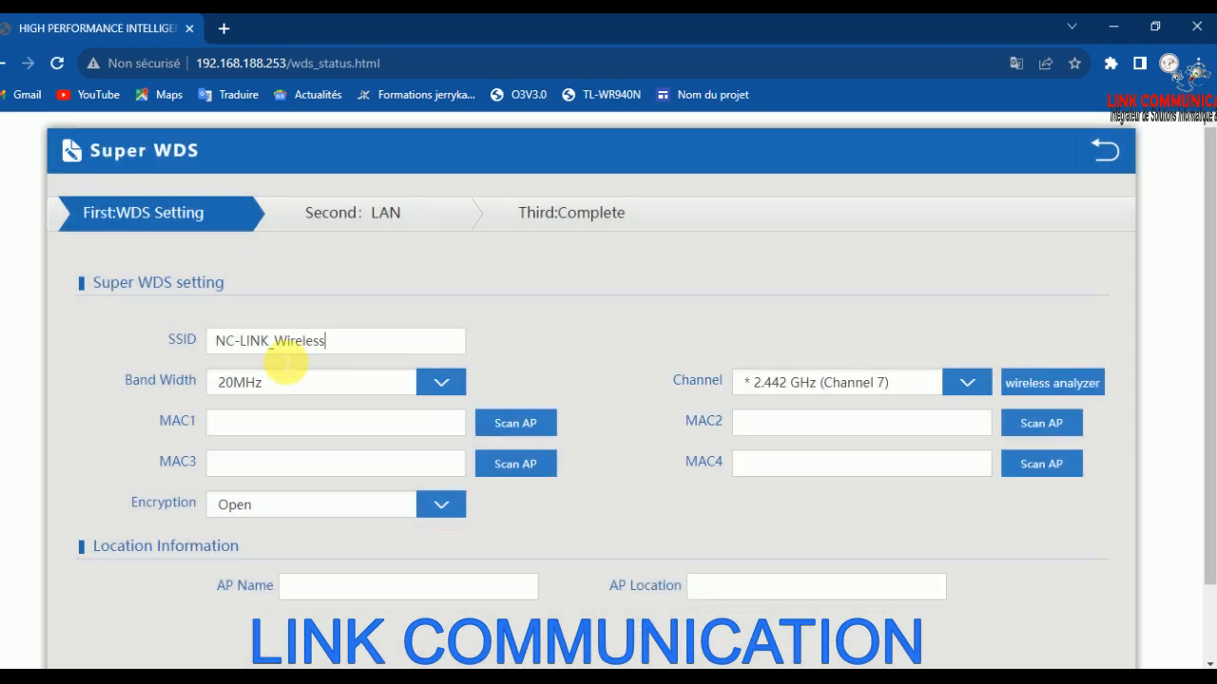
left_click_drag(372, 344, 133, 372)
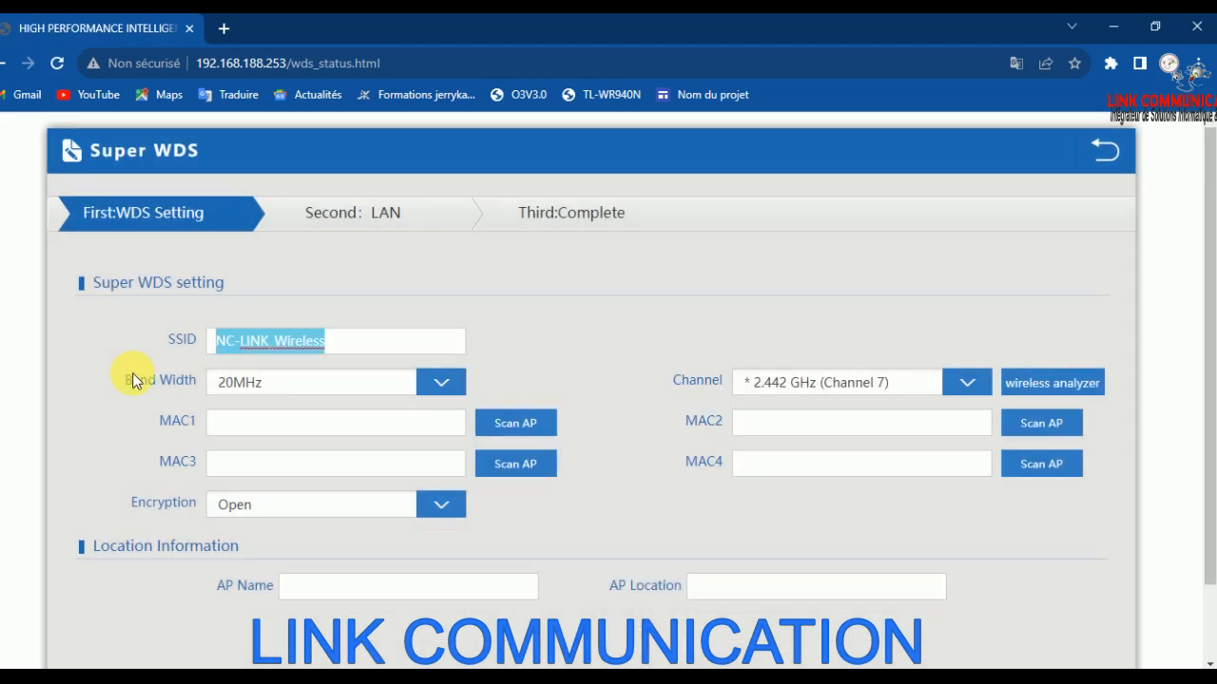
type("FOR")
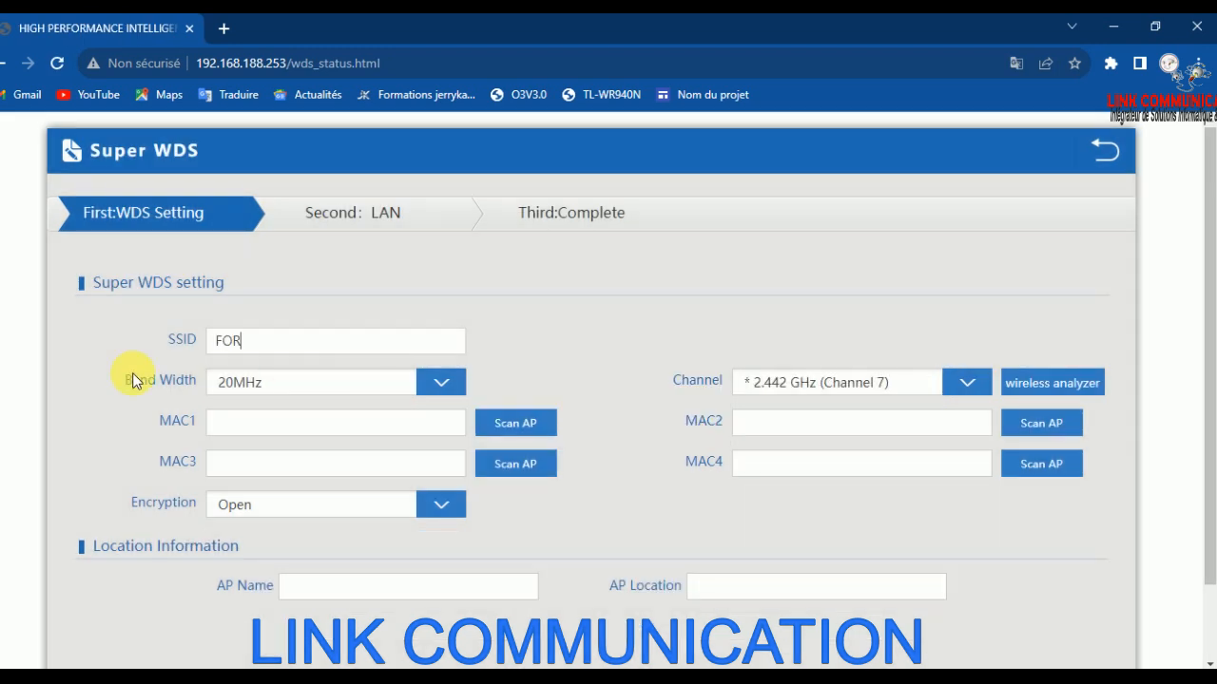
type("MATION")
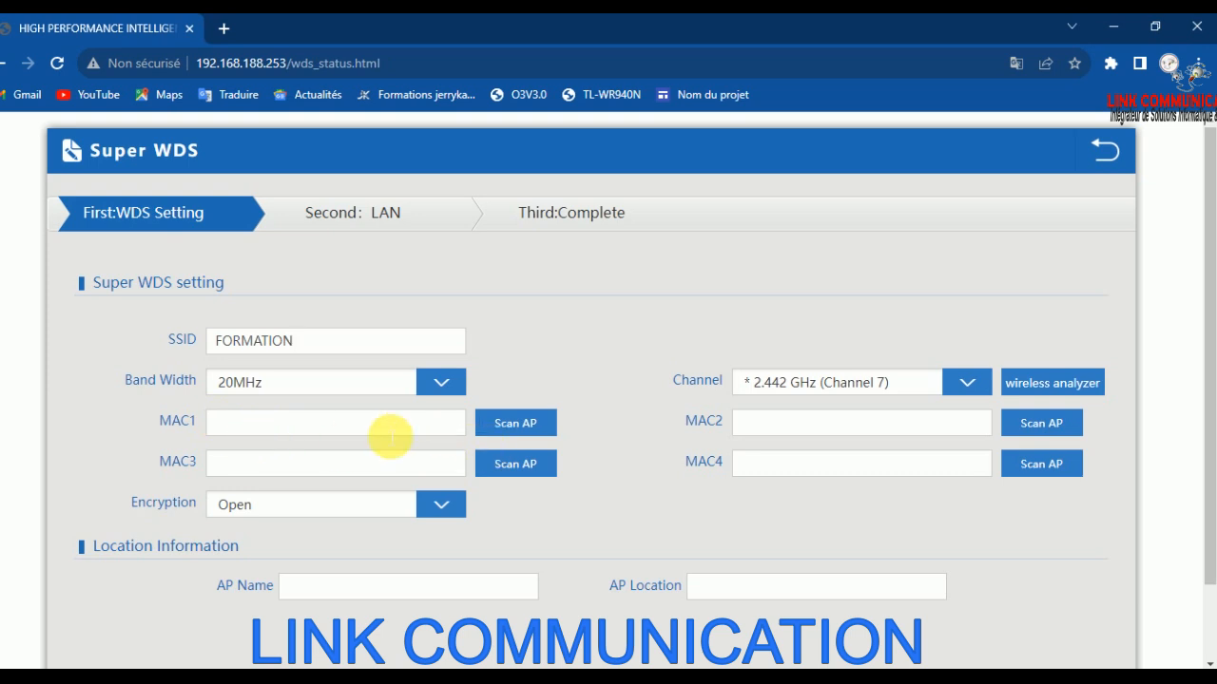
Scan access points to fill MAC1 with 98:F9:C7:E7:C5:21, clearing the duplicate-MAC alert
left_click(527, 427)
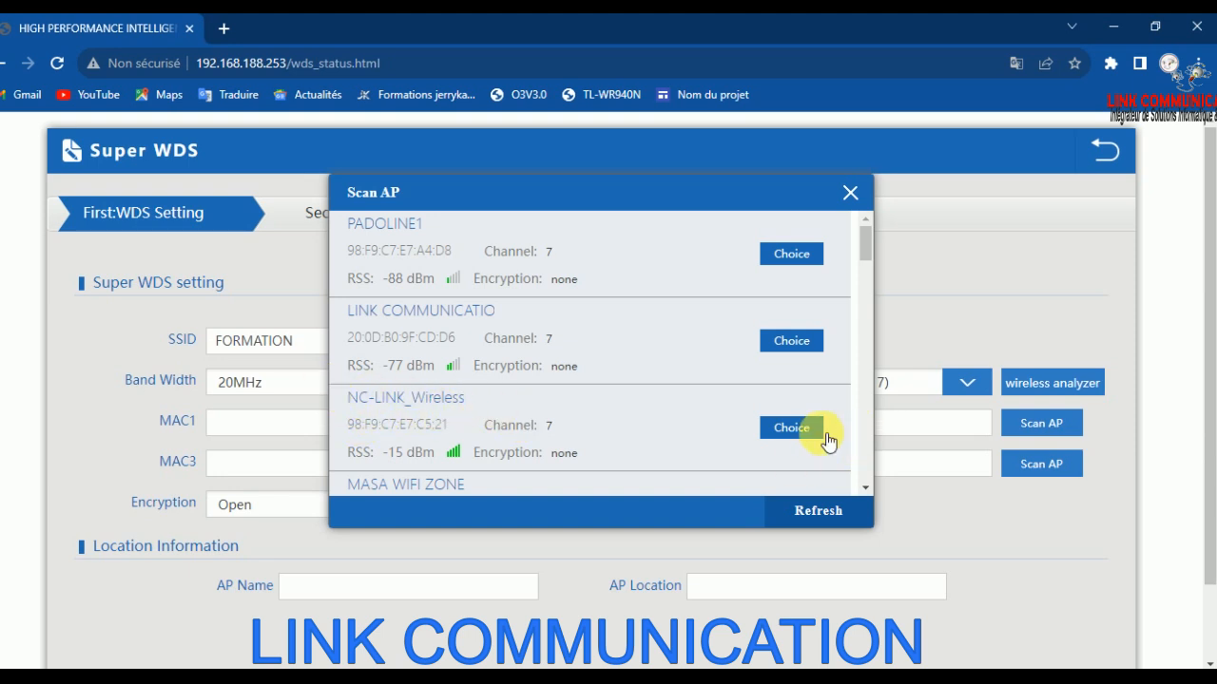
left_click(796, 429)
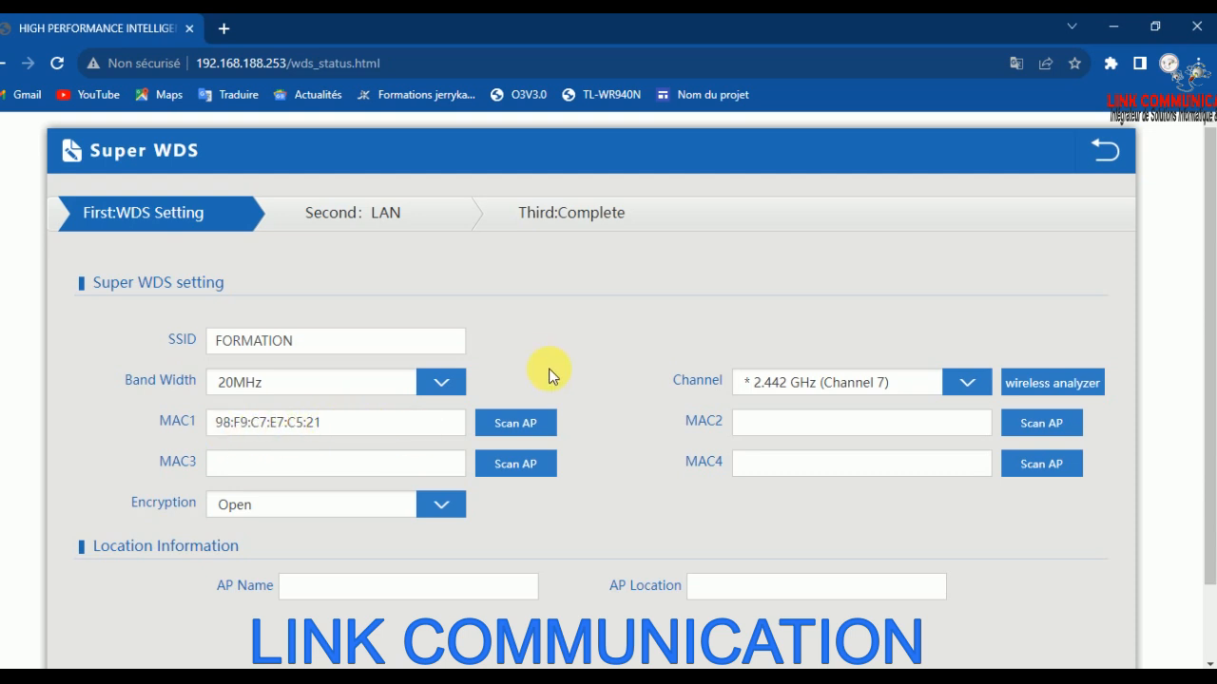
left_click(498, 427)
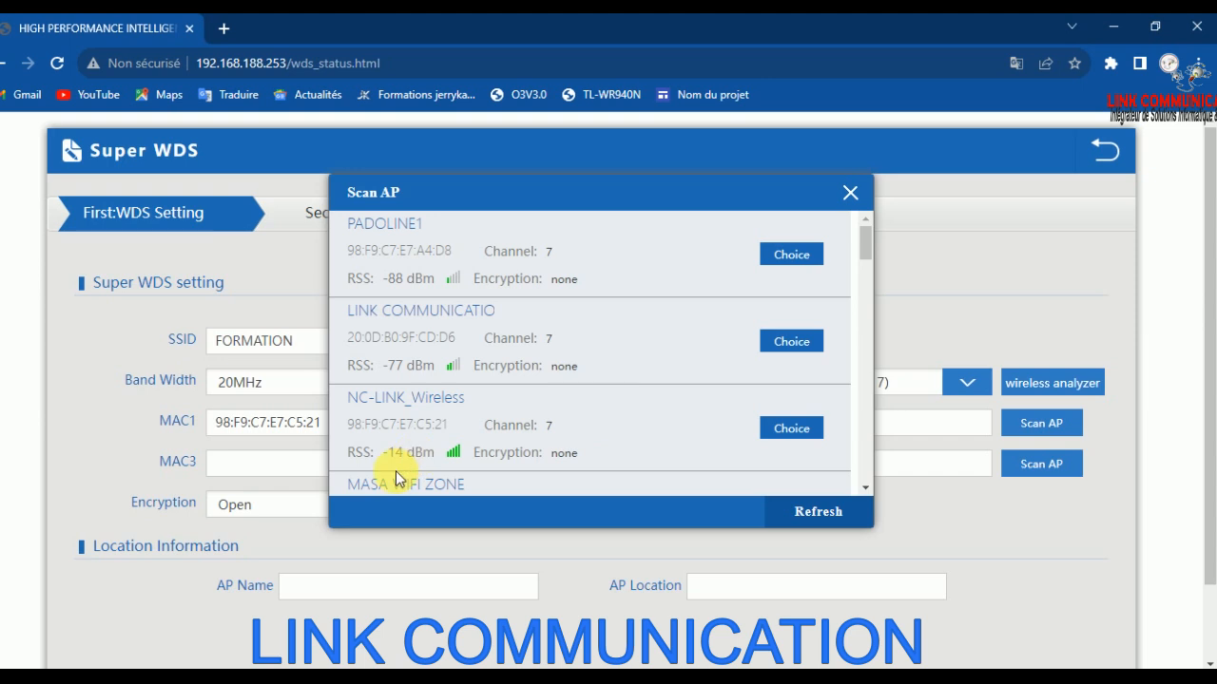
left_click(803, 433)
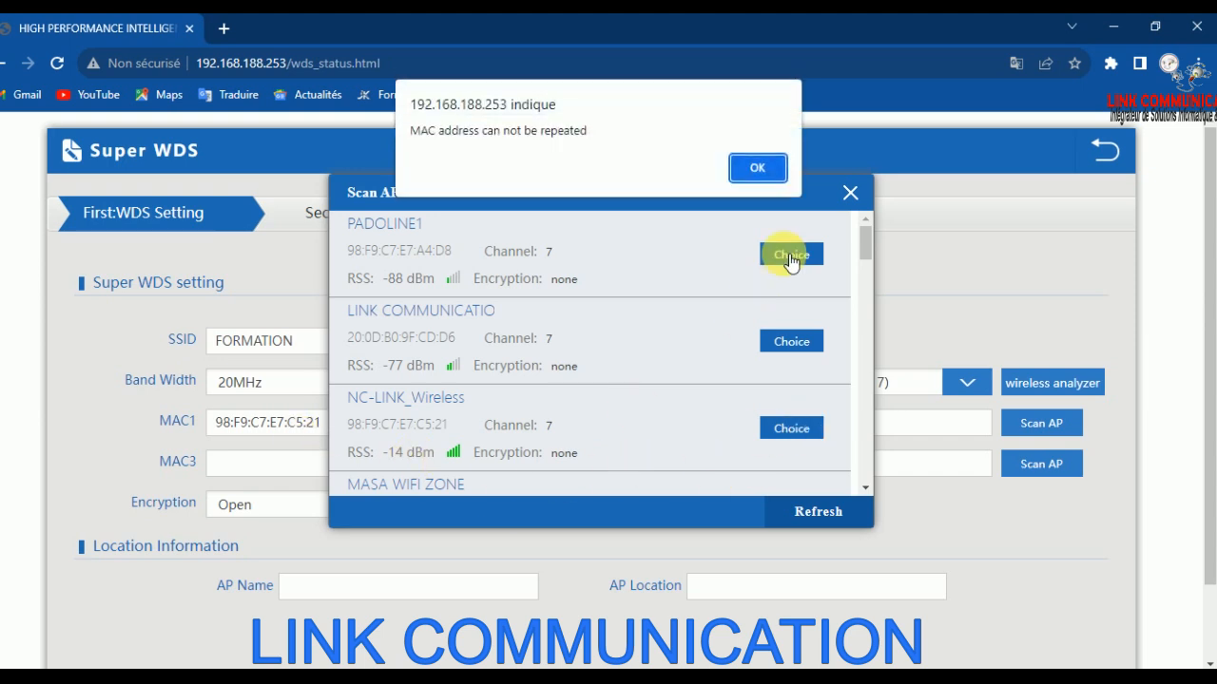
left_click(770, 168)
left_click(858, 197)
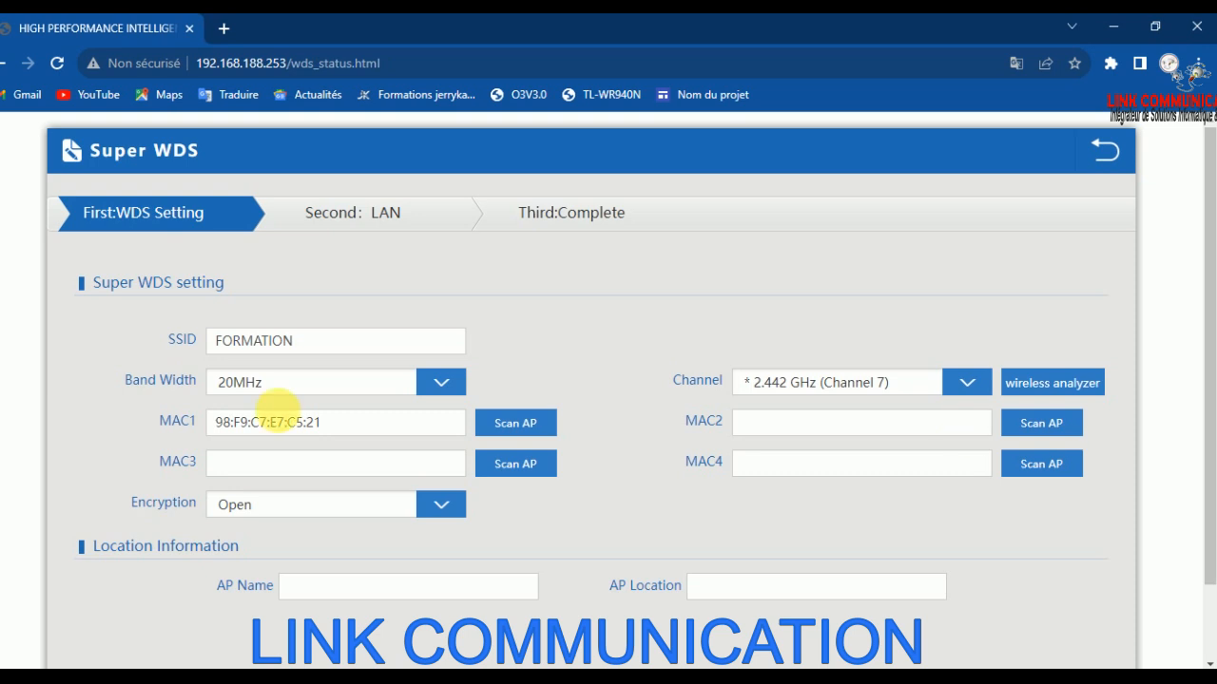
Advance to the LAN step and set Access Type to Static IP
scroll(1040, 630, "down", 2)
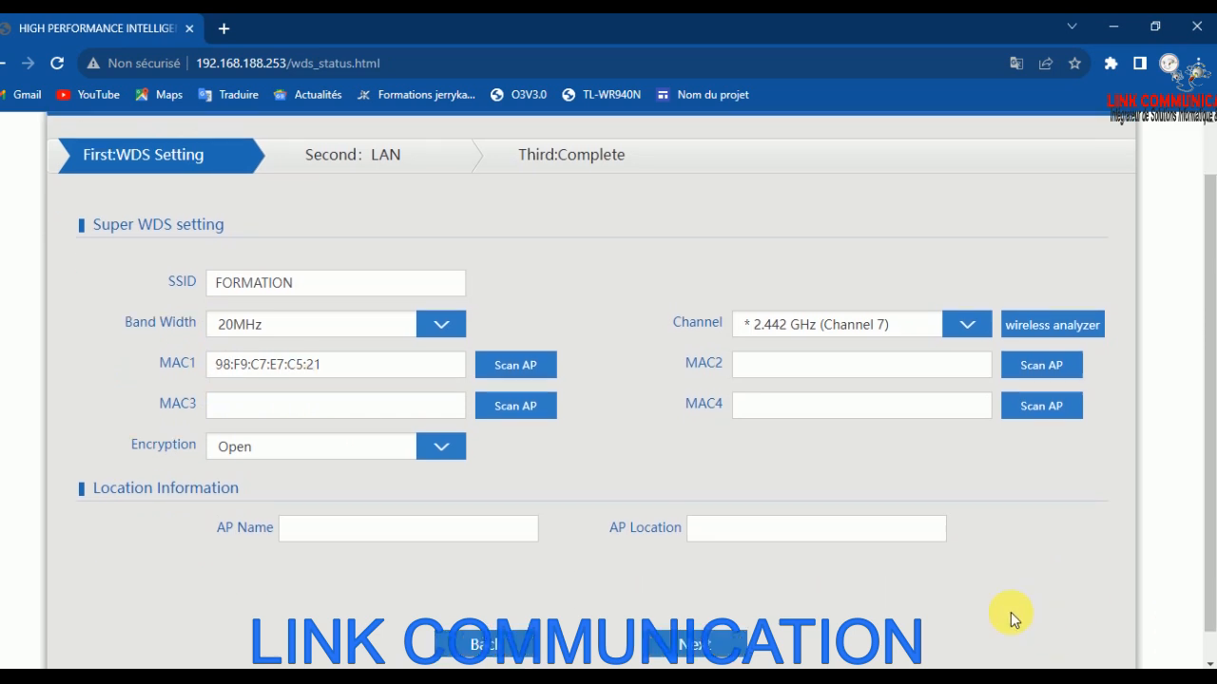
left_click(700, 613)
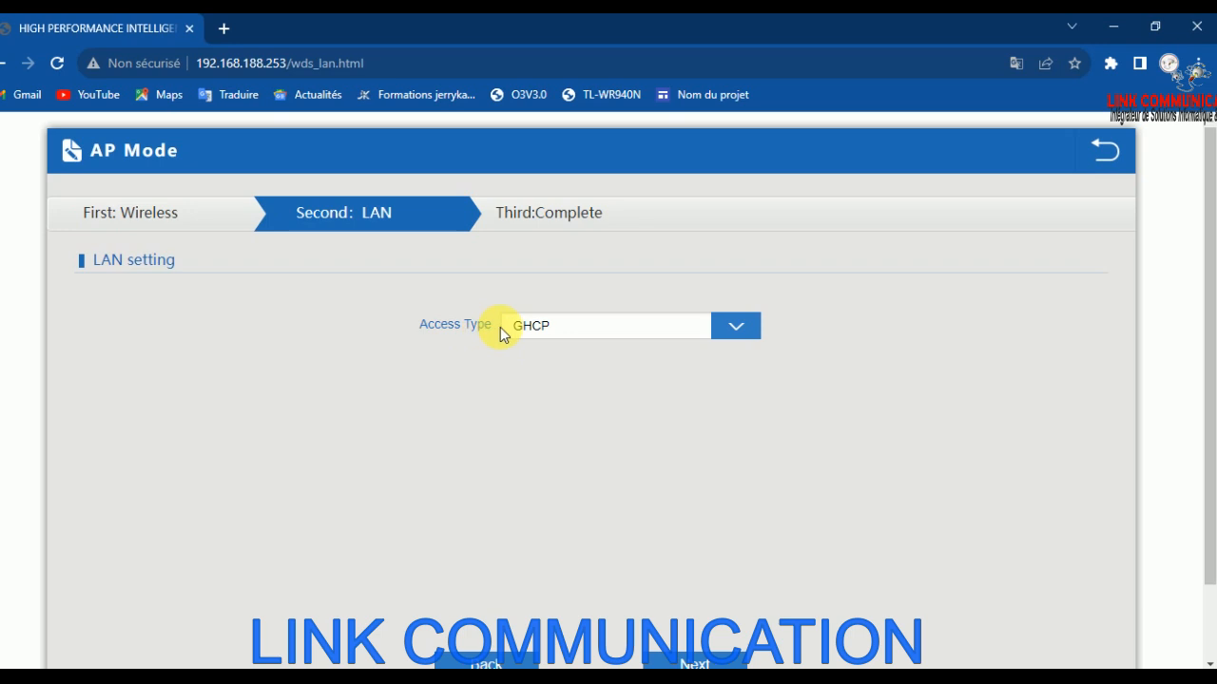
left_click(541, 328)
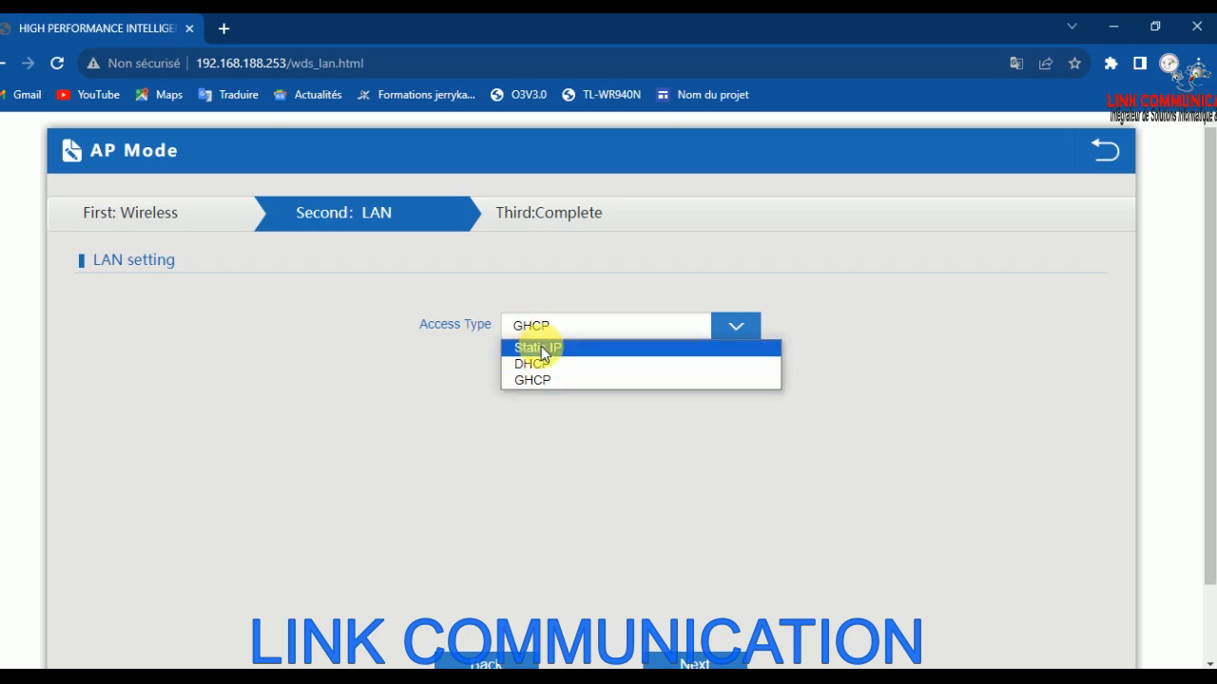
left_click(539, 347)
left_click(561, 325)
left_click(556, 365)
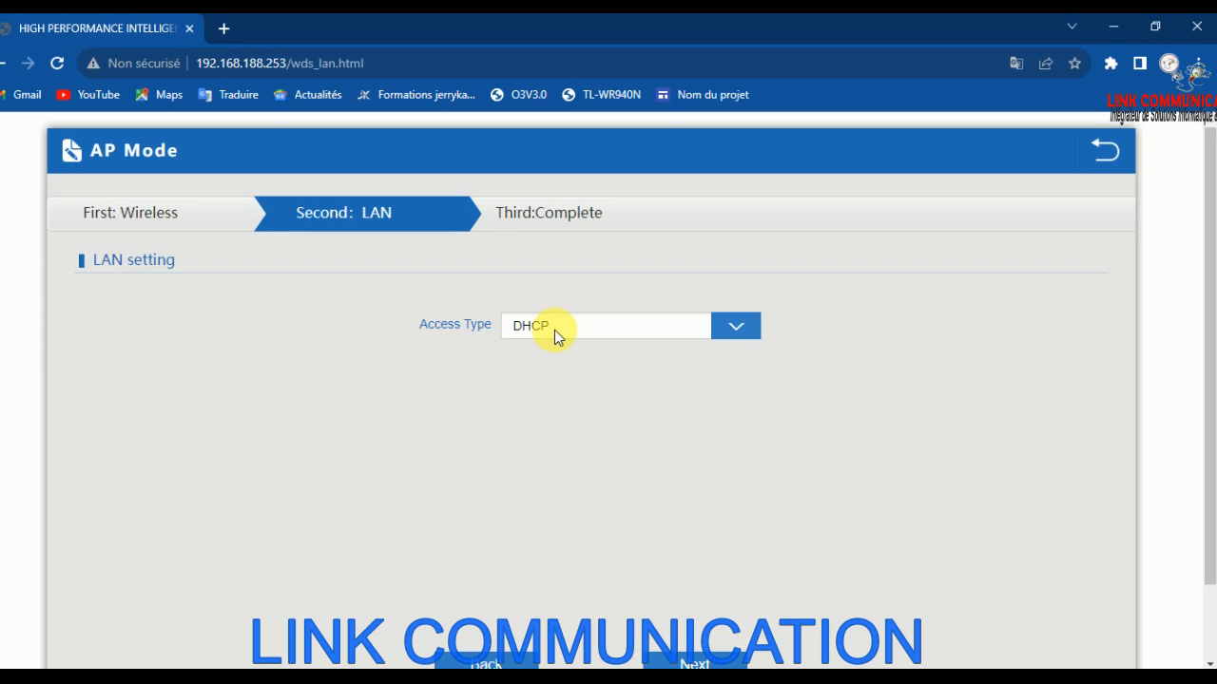
left_click(554, 329)
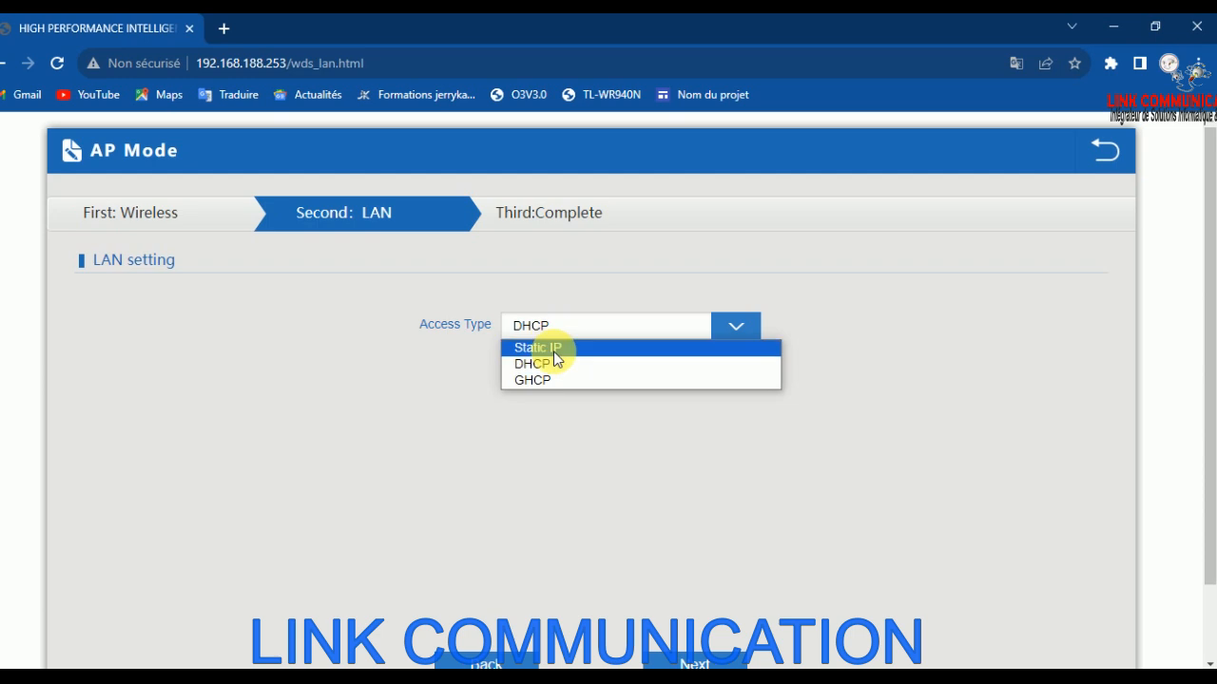
left_click(550, 346)
Change the LAN IP to 192.168.188.252 and submit to finish setup
left_click_drag(622, 378, 607, 372)
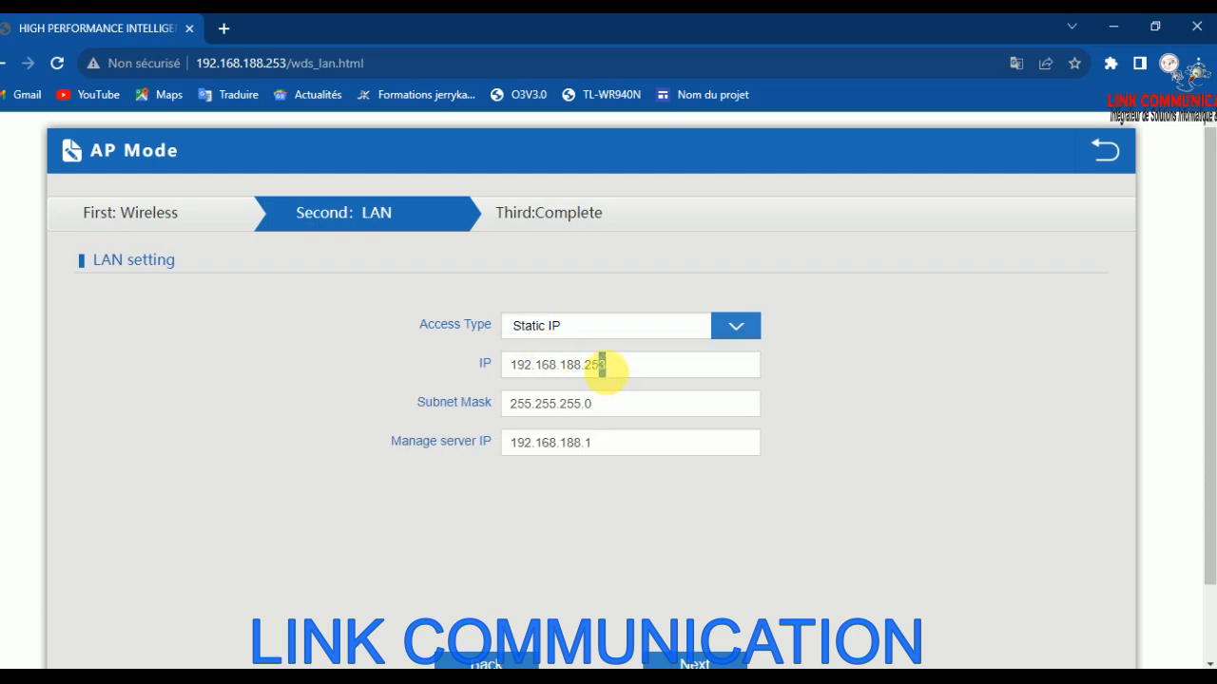
type("2")
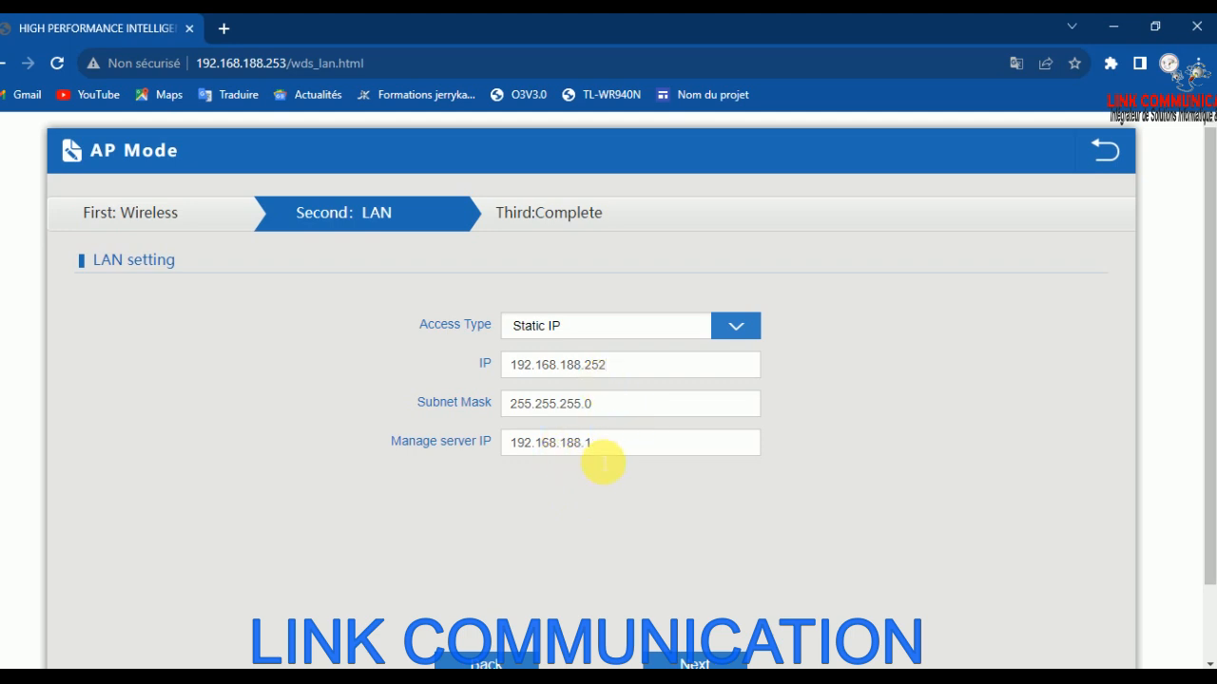
left_click(694, 662)
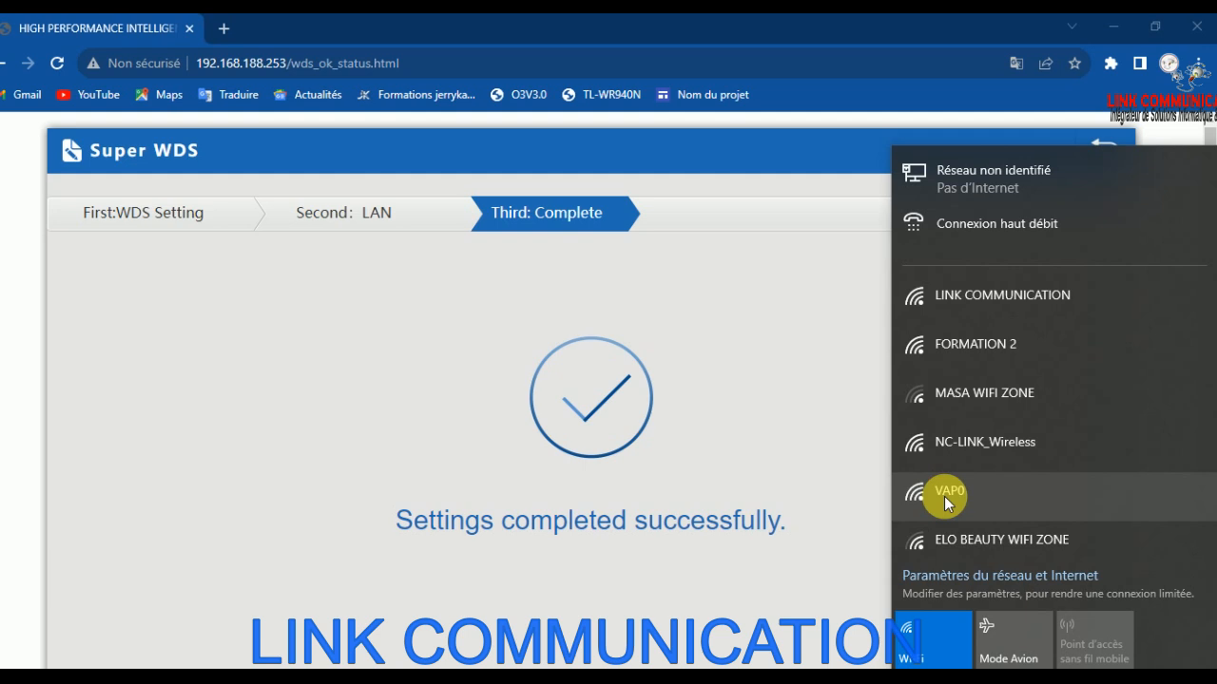
Point the browser at the access point's new address 192.168.188.252
left_click(294, 67)
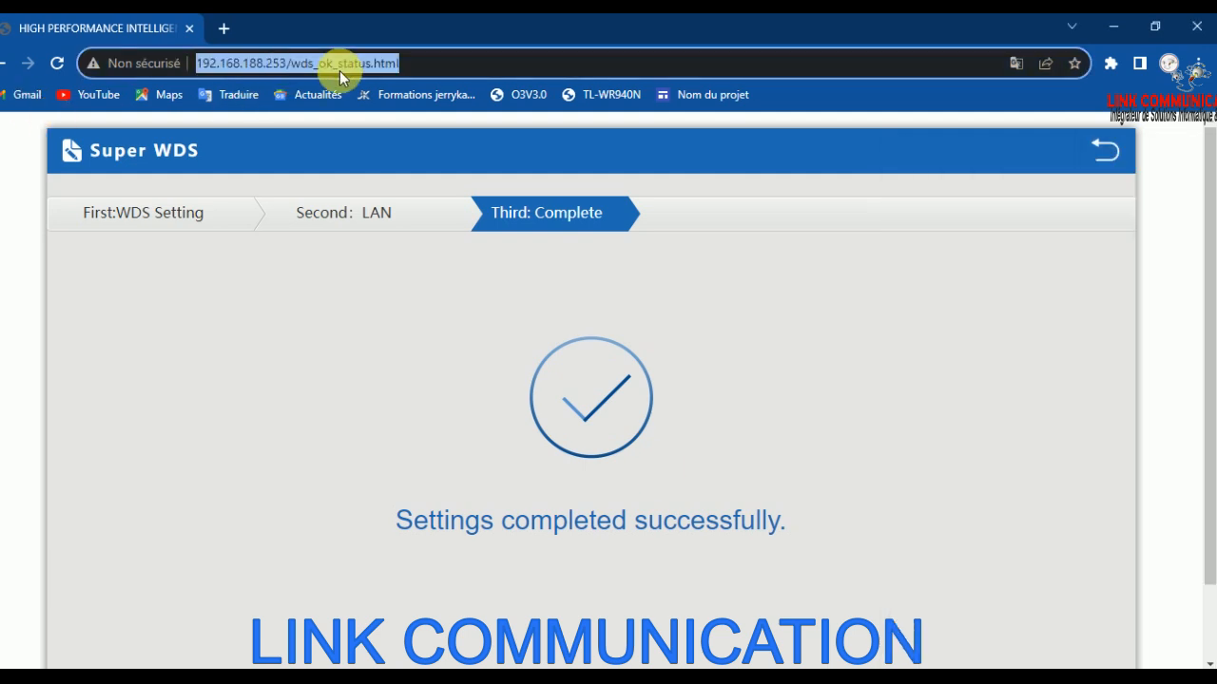
left_click(283, 67)
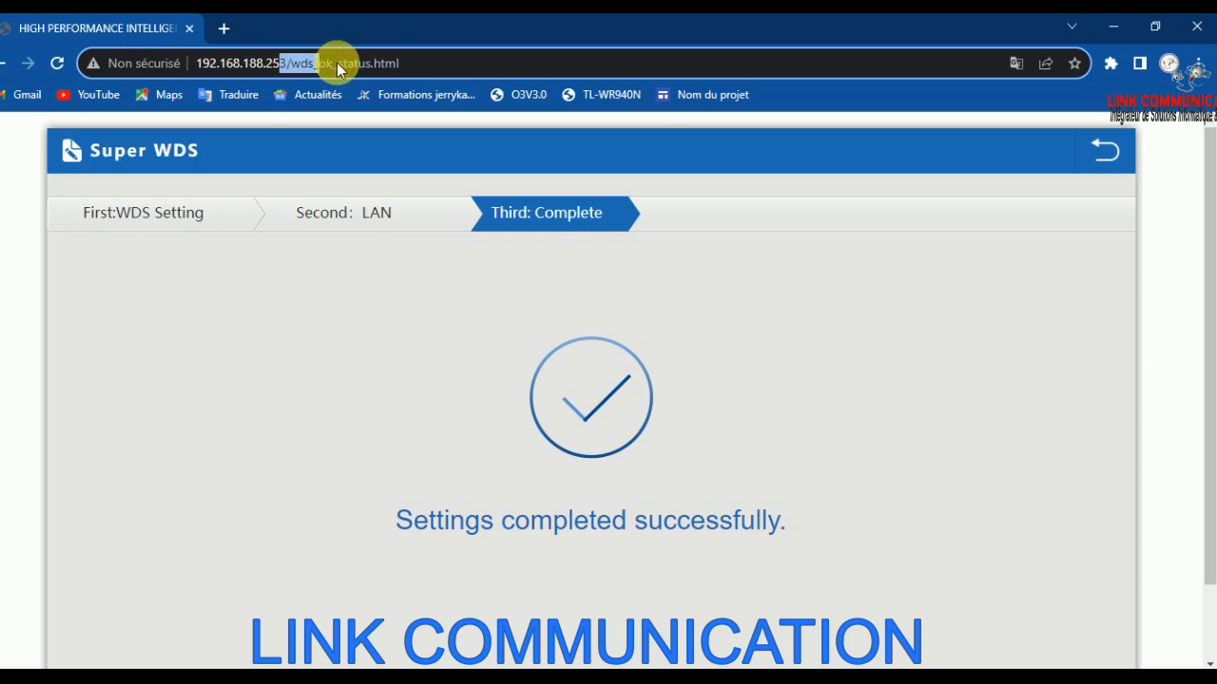
type("2.168.188.252")
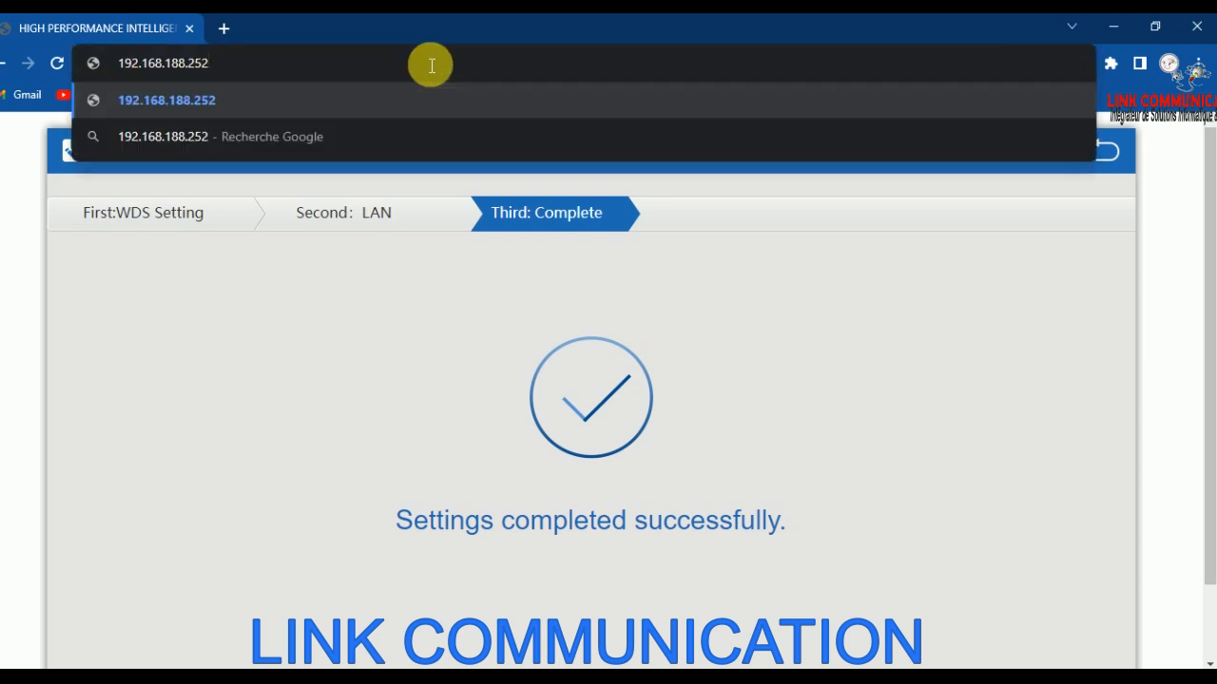
key("Return")
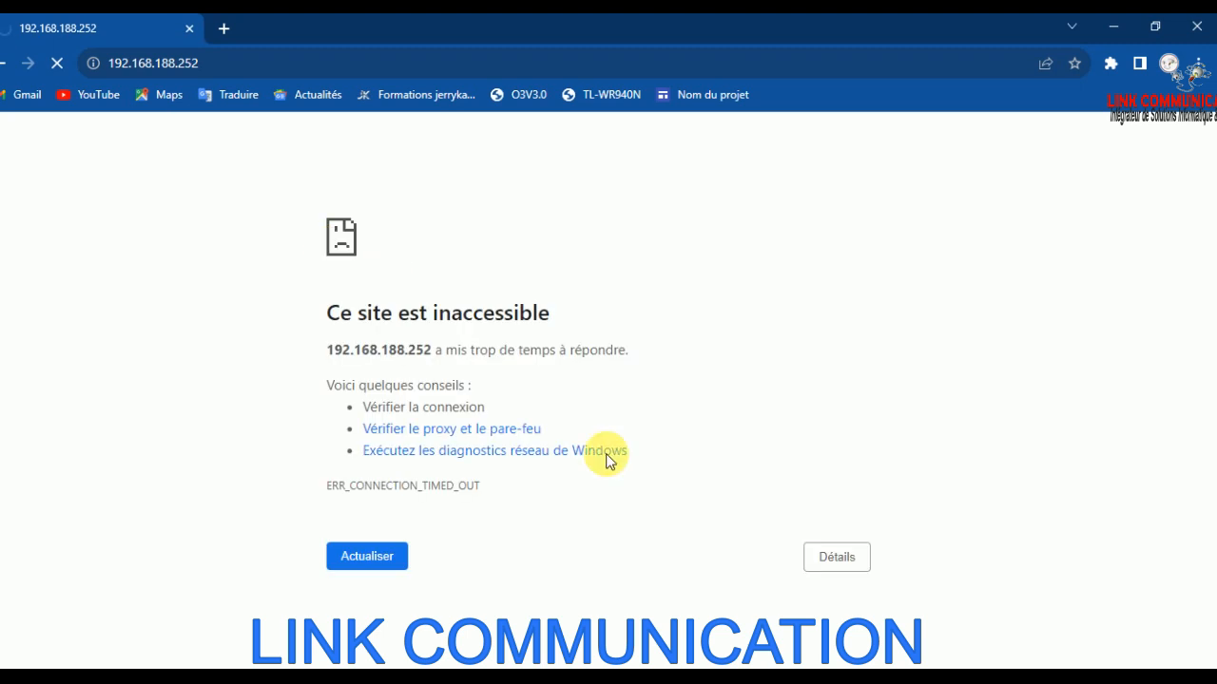
Retry the unreachable page twice, then open a fresh tab
left_click(366, 557)
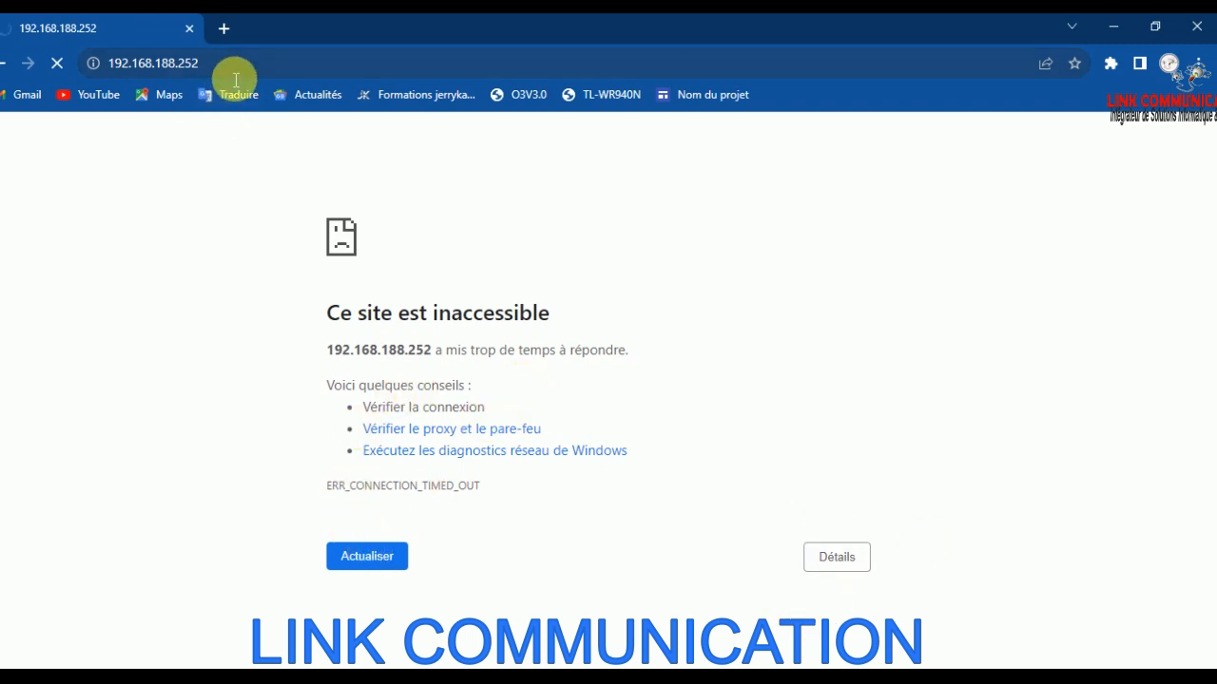
left_click(373, 557)
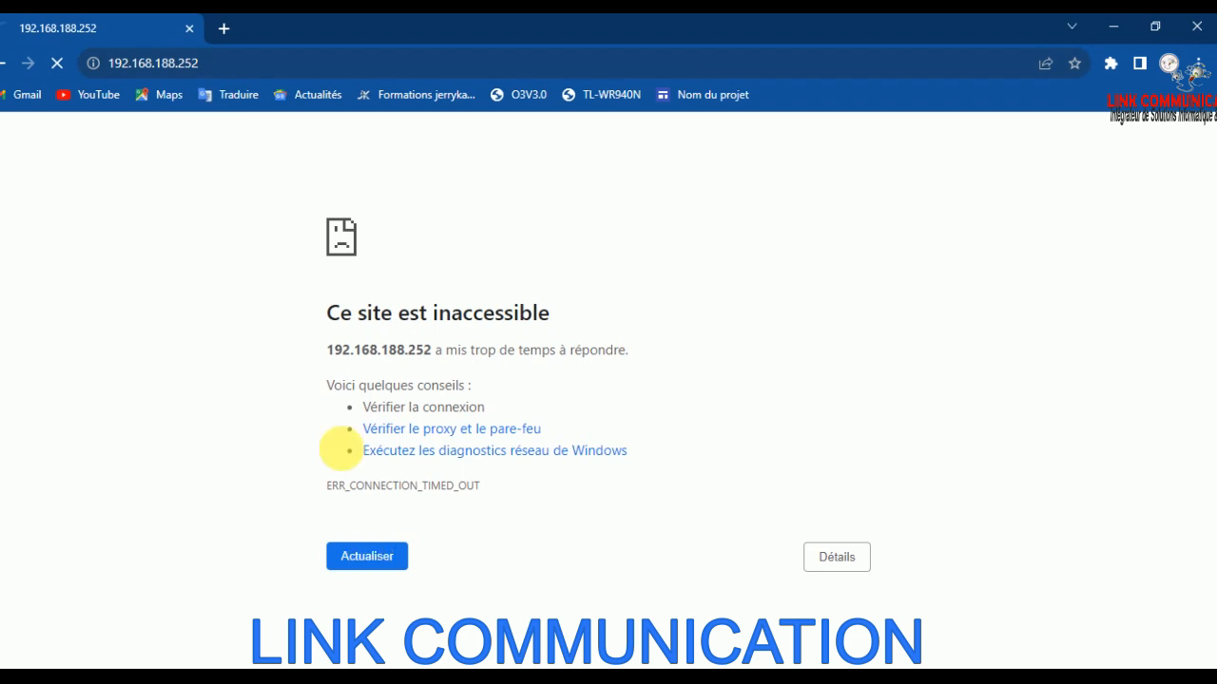
left_click(225, 30)
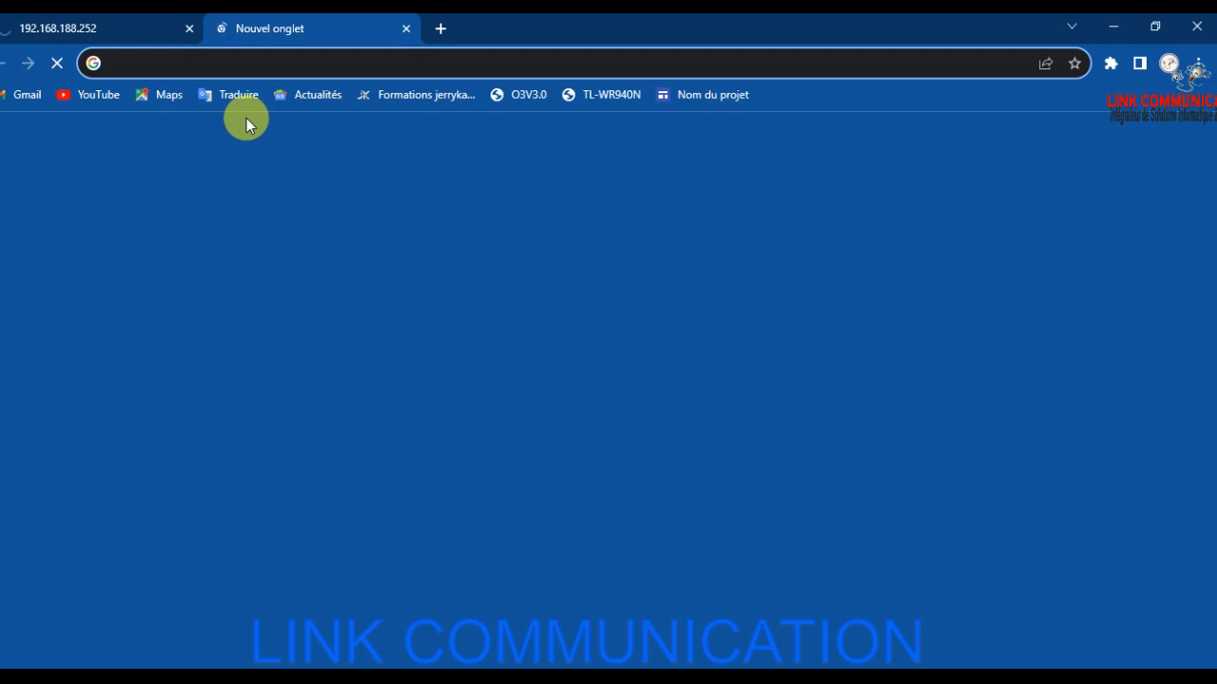
Load the AP211 login page at 192.168.188.253 and focus the Password field
type("192.168.18")
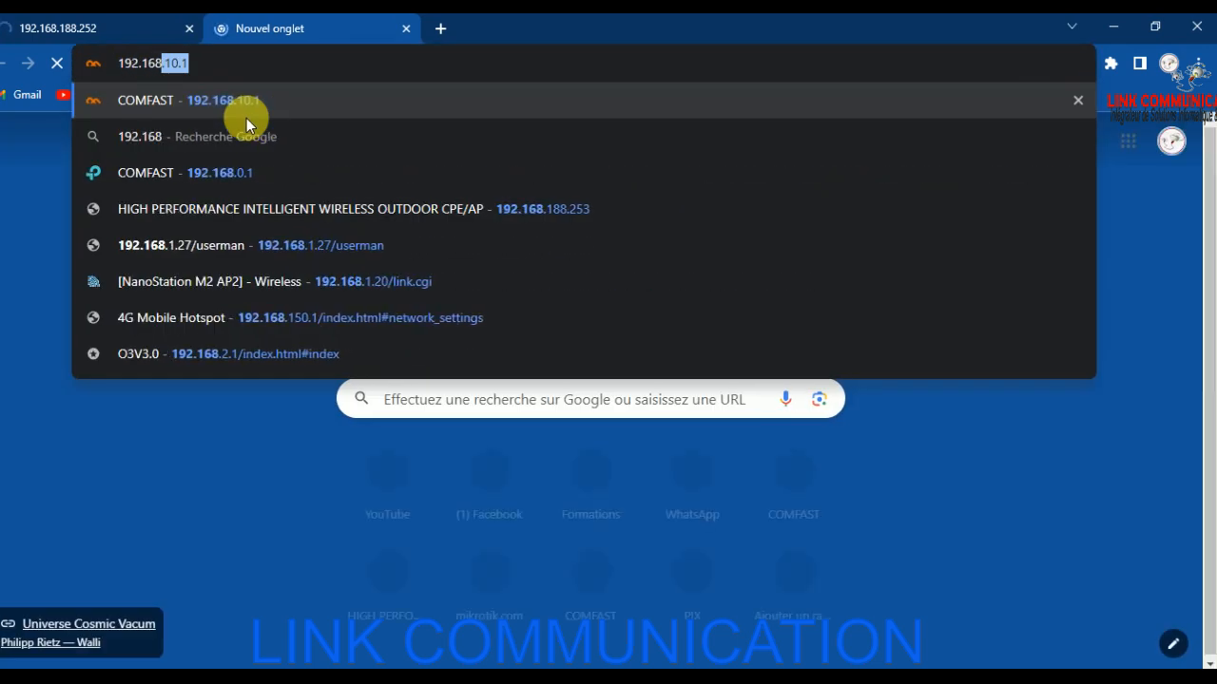
type("8.")
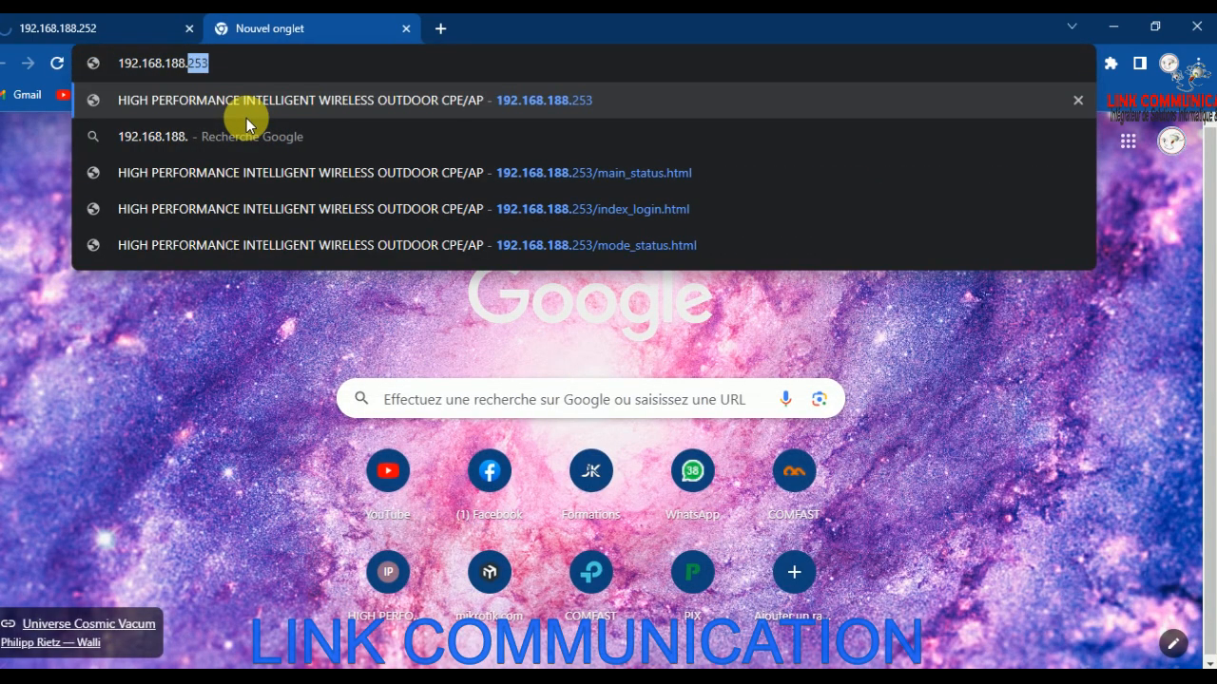
key("Return")
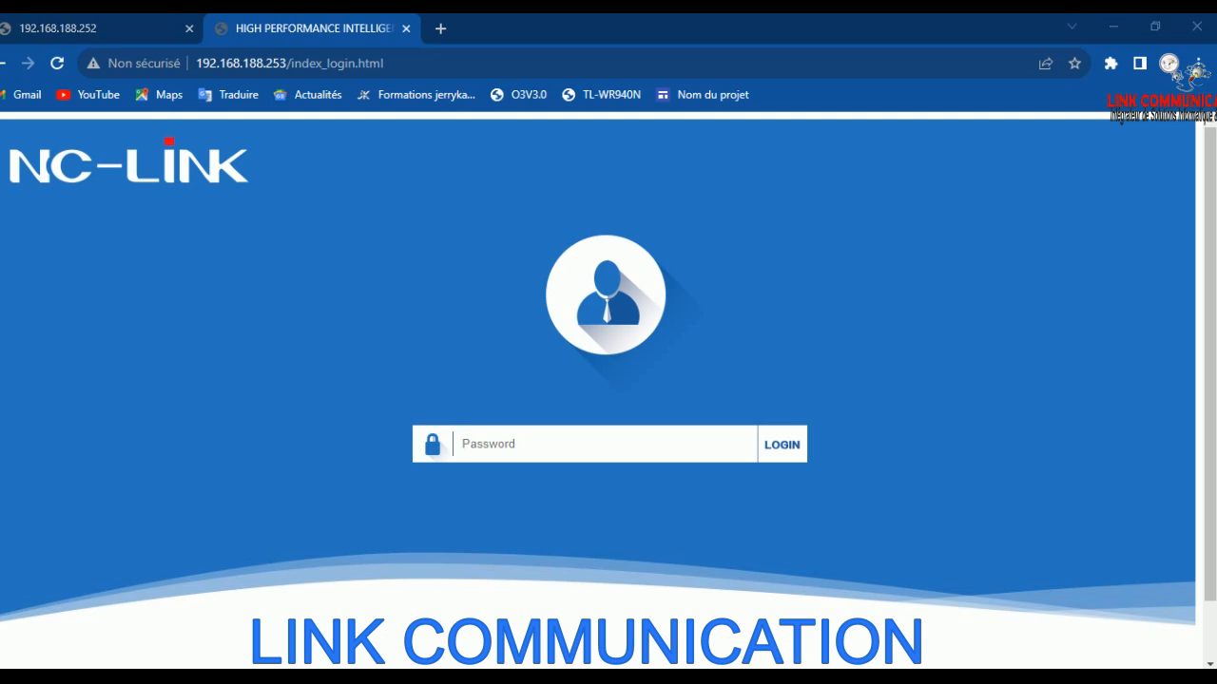
left_click(521, 459)
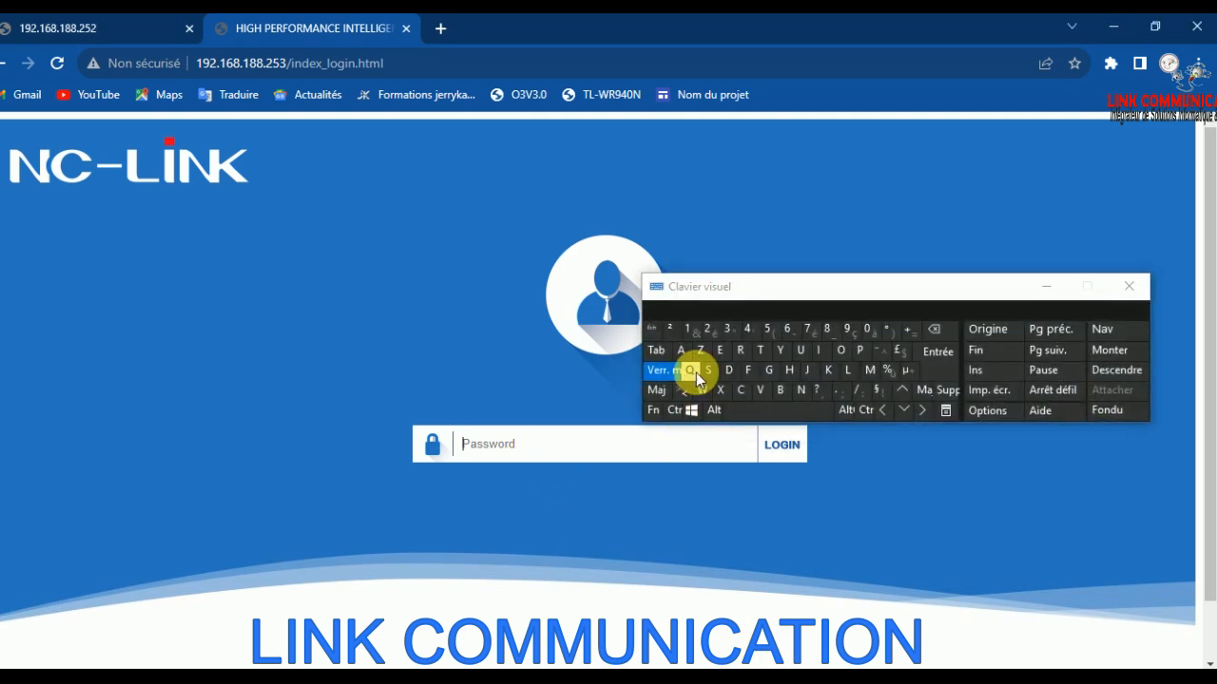
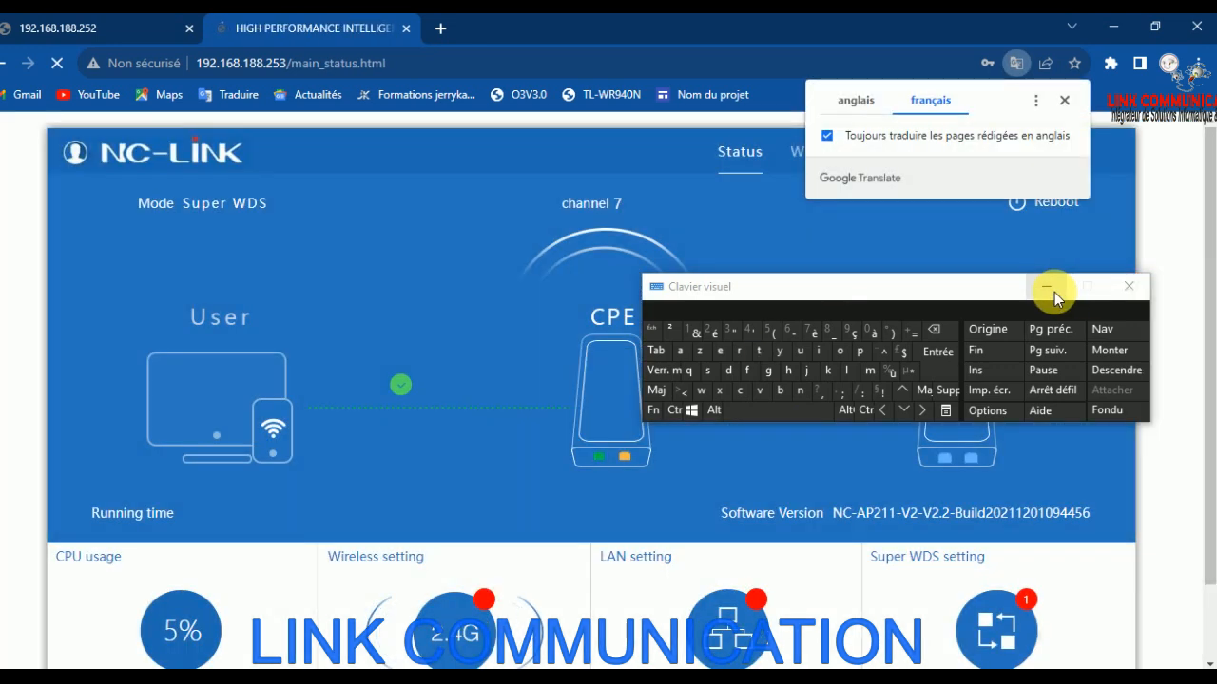
Dismiss the on-screen keyboard and translation offer, then open the Advanced device status page
left_click(1051, 289)
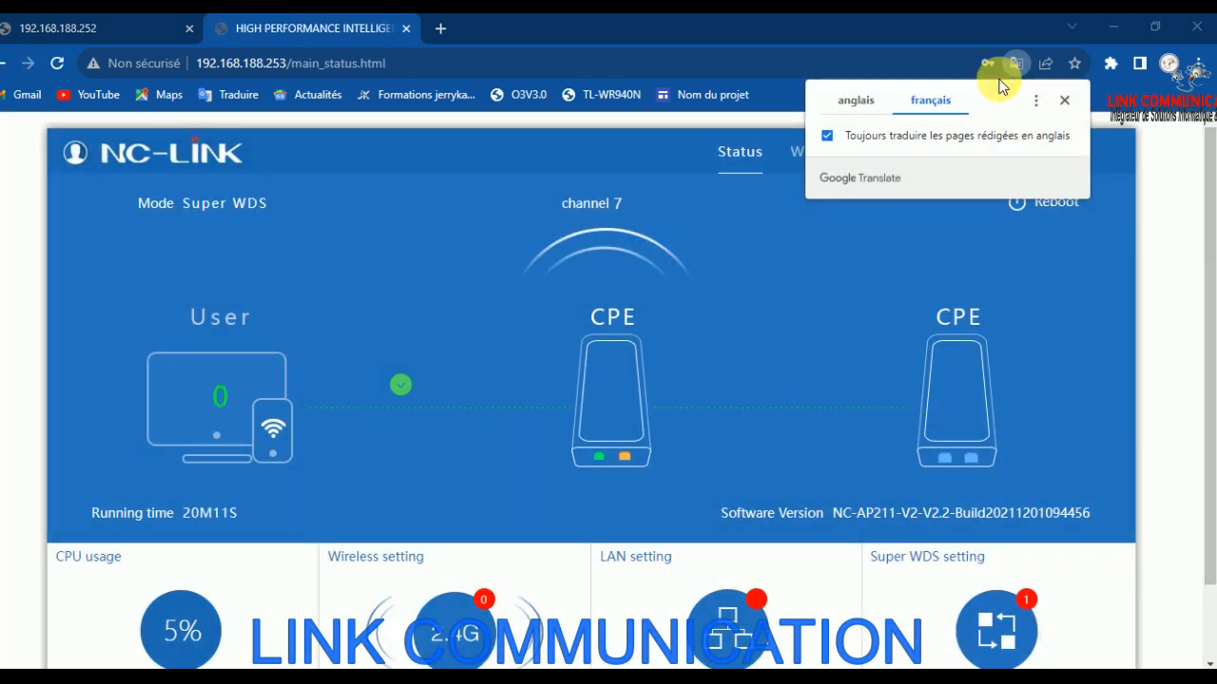
left_click(1064, 101)
left_click(991, 159)
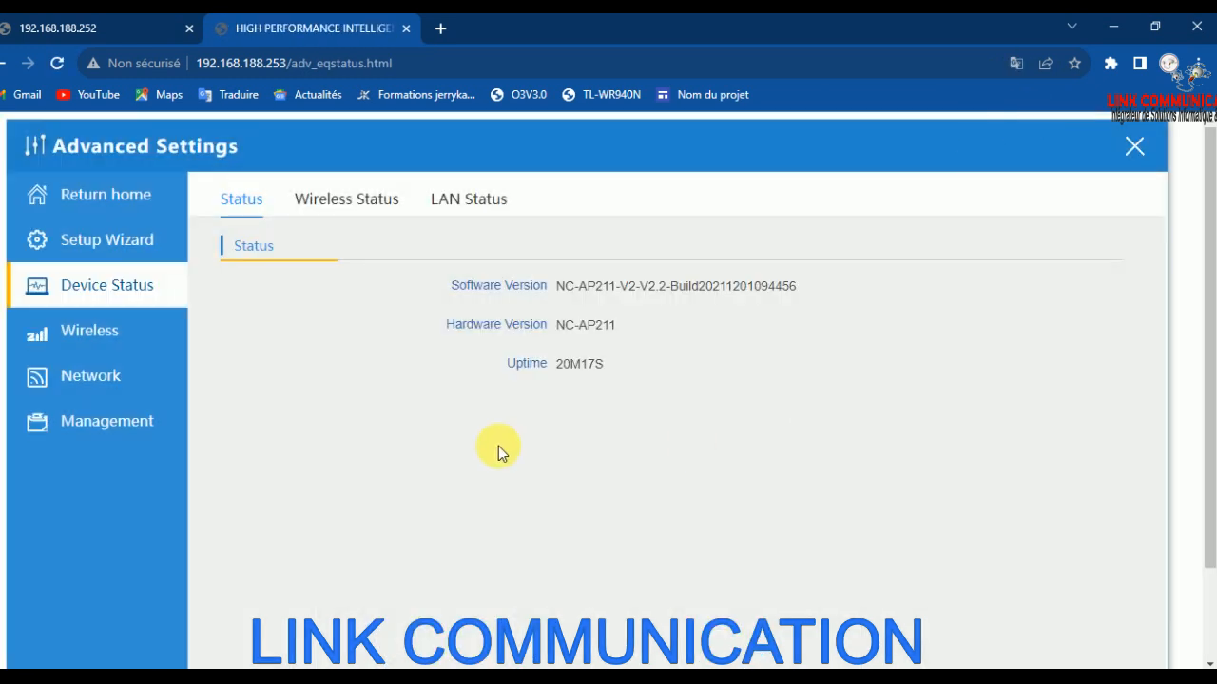
Apply LAN settings with static IP 192.168.188.252, mask 255.255.255.0, manage server 192.168.188.1
left_click(99, 373)
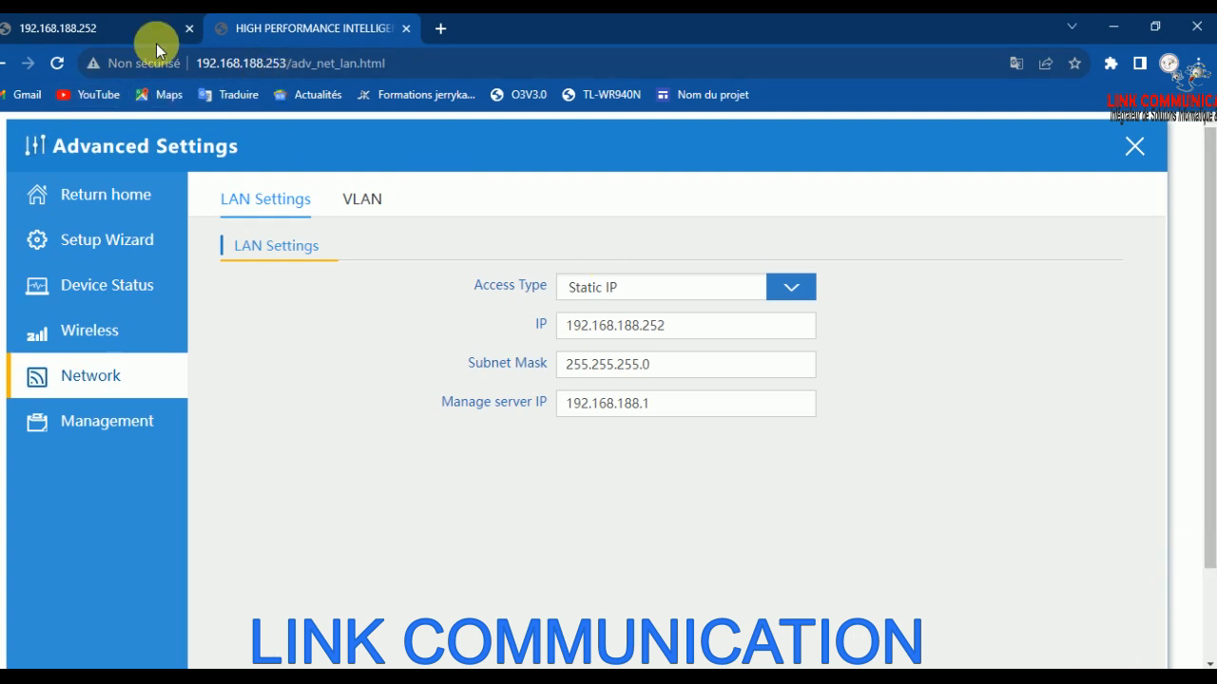
scroll(788, 478, "down", 1)
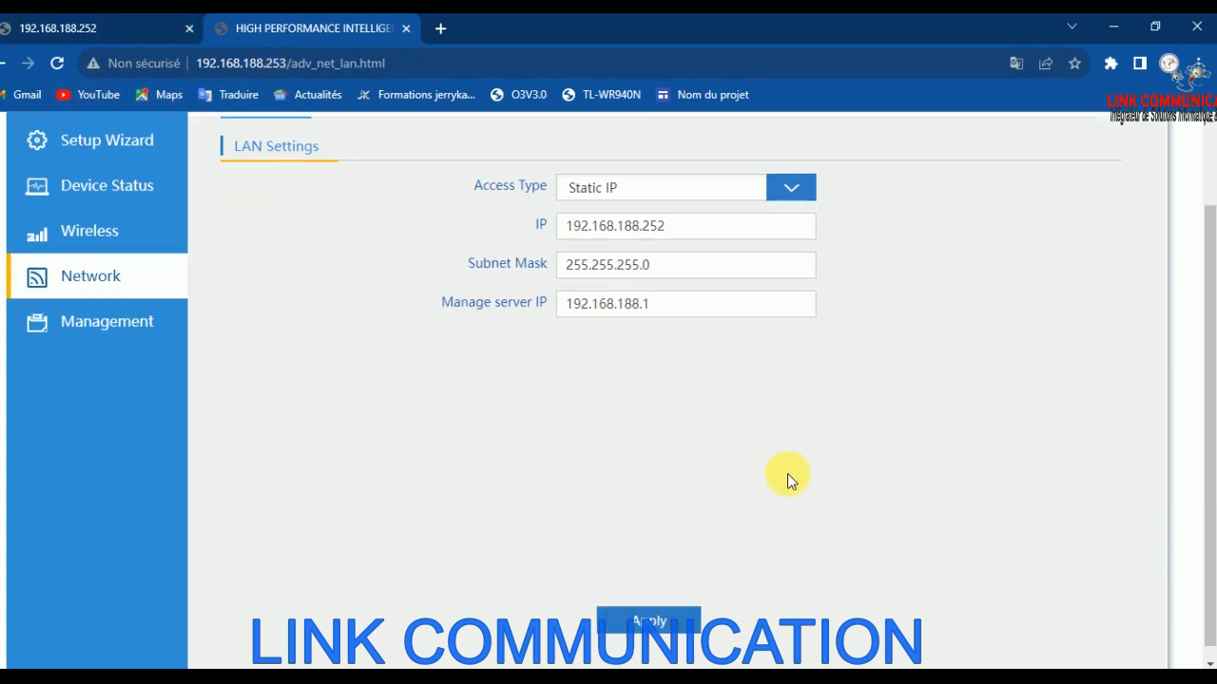
left_click(663, 609)
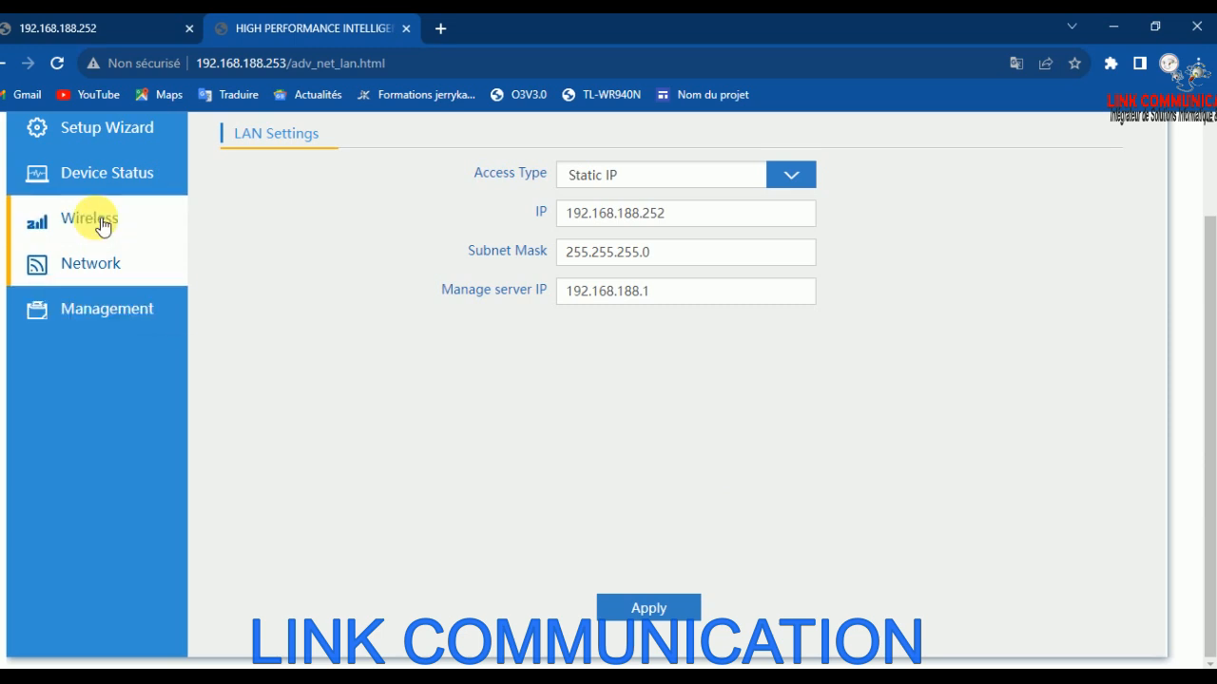
Change Virtual AP1's SSID from VAP0 to FORMATION 2023 using autofill, and apply it
left_click(107, 222)
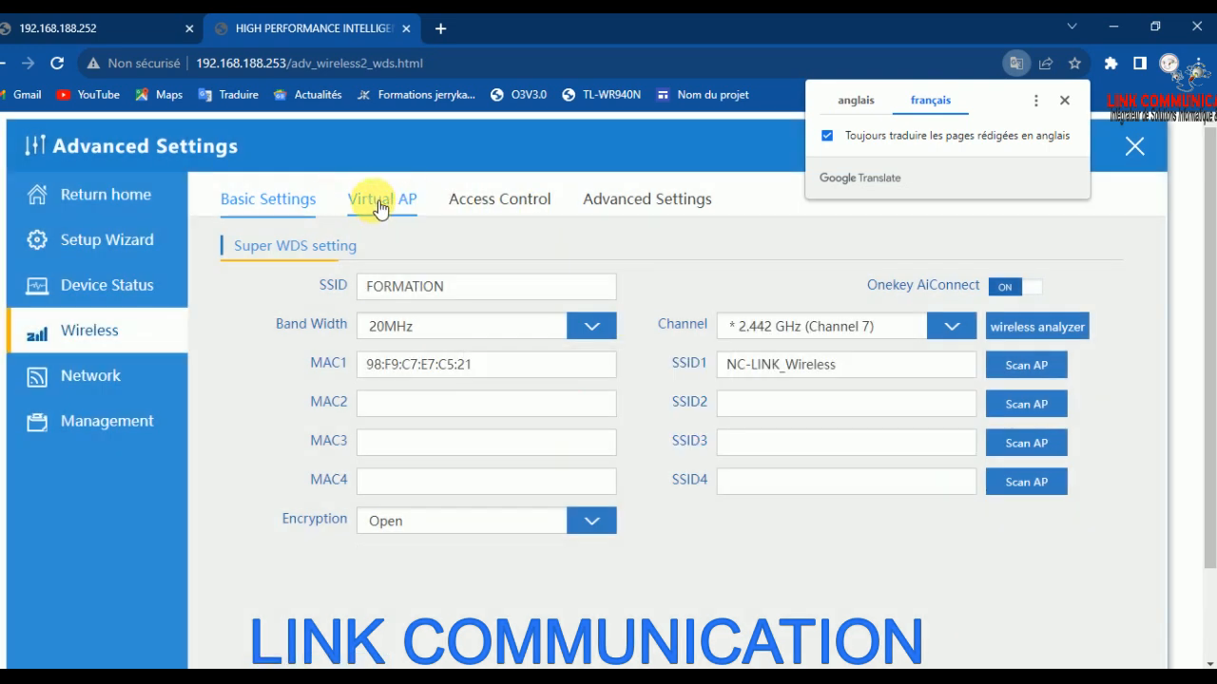
left_click(378, 208)
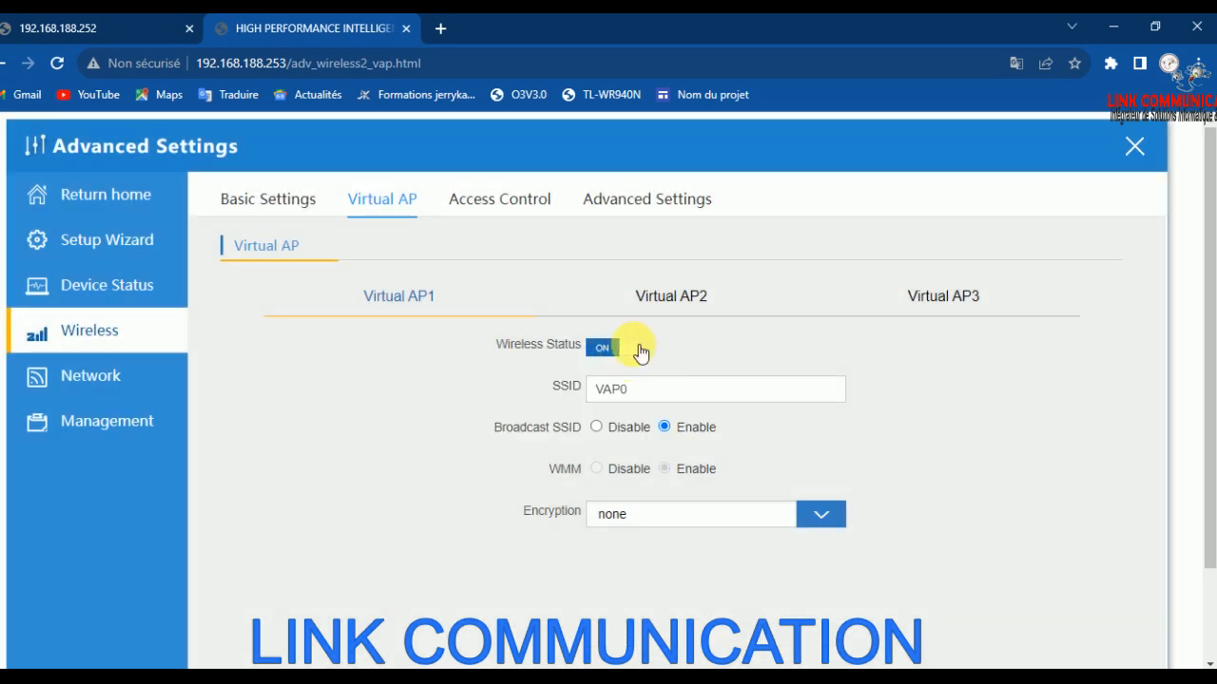
left_click_drag(632, 391, 571, 393)
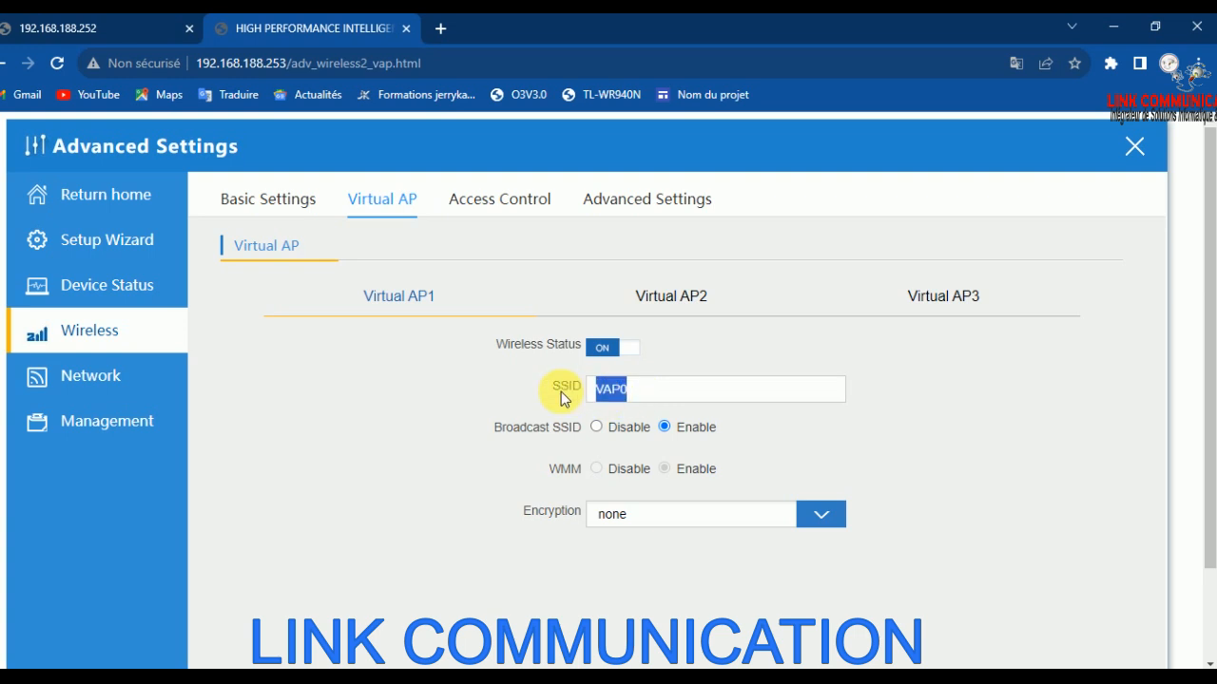
type("for")
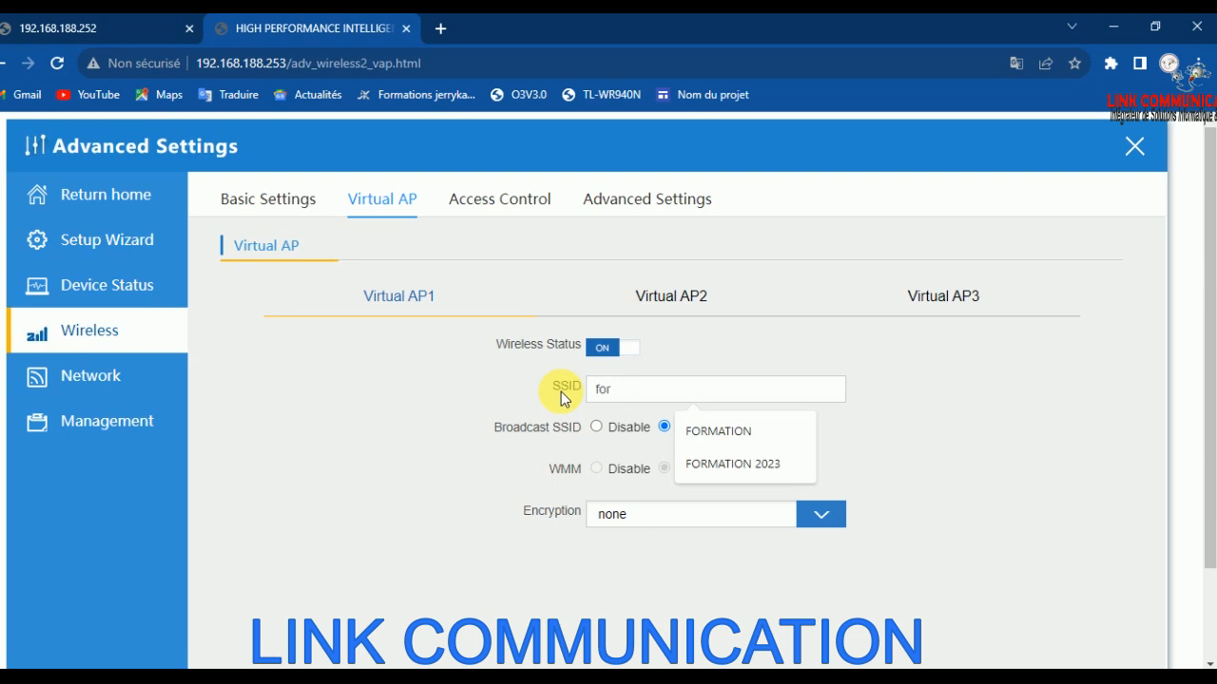
left_click(736, 465)
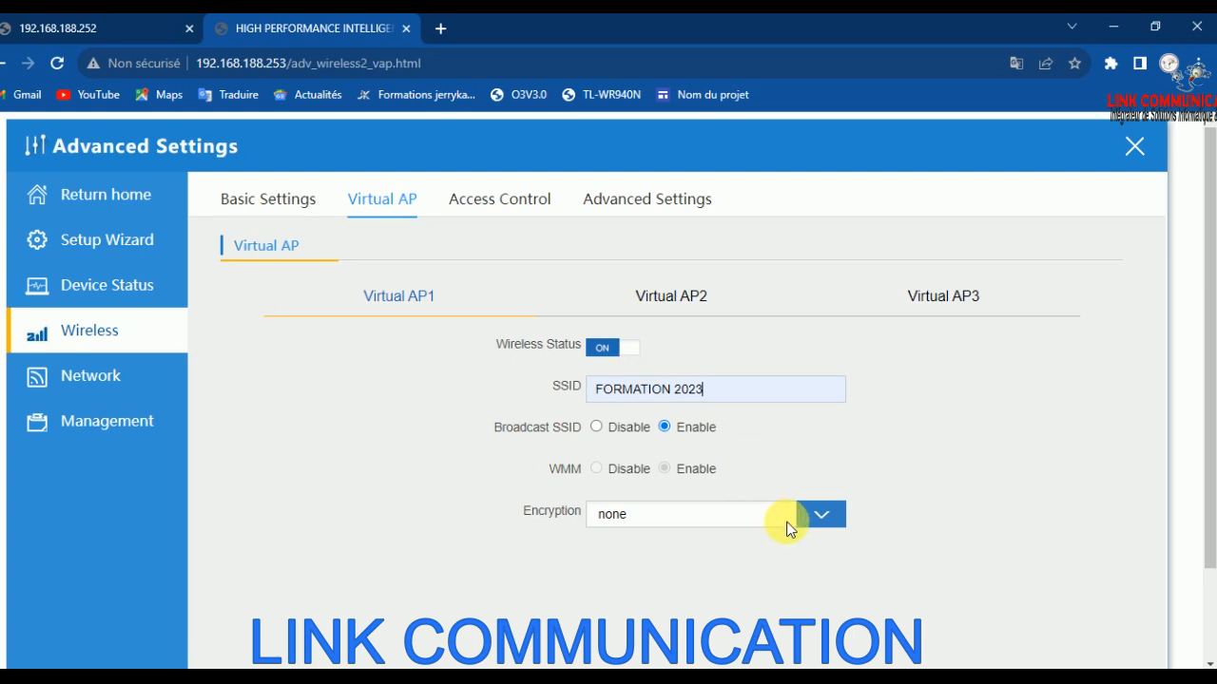
scroll(670, 534, "down", 2)
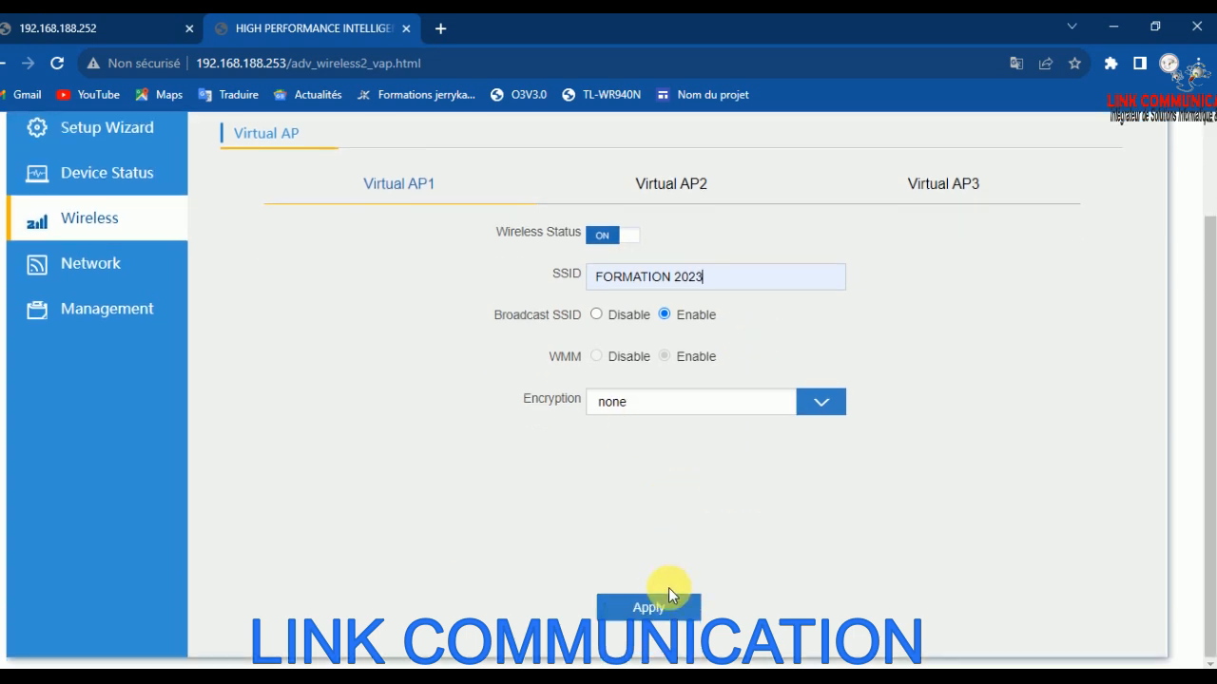
left_click(652, 606)
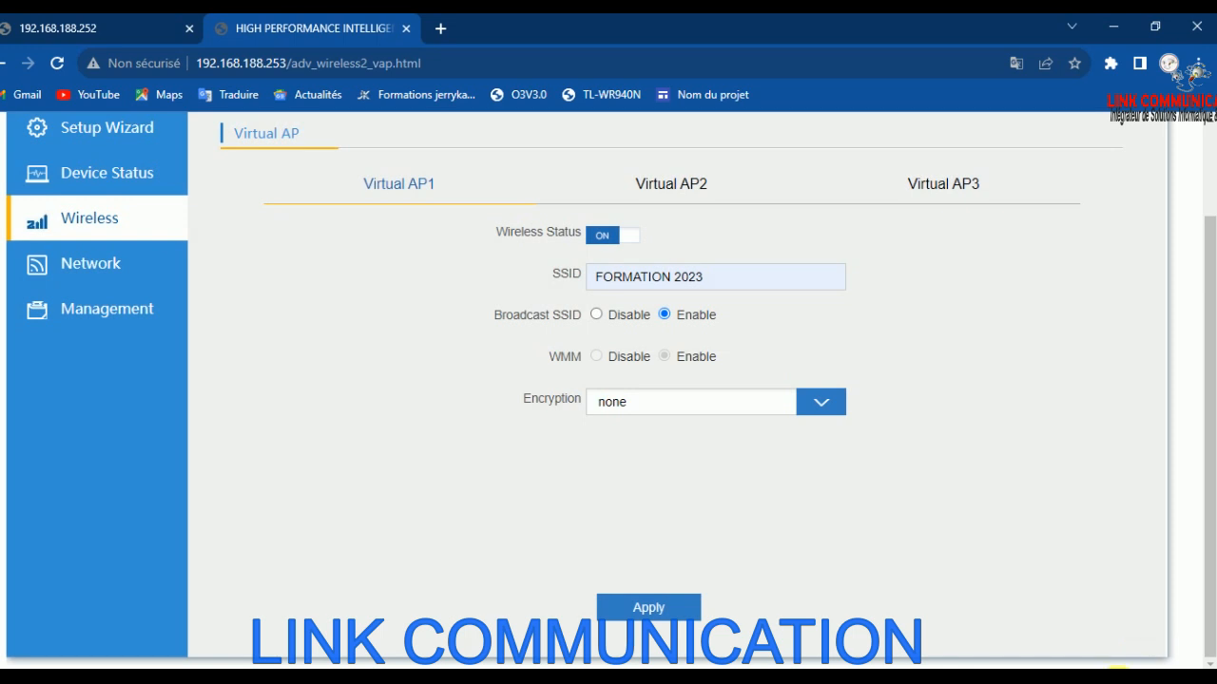
left_click(1060, 677)
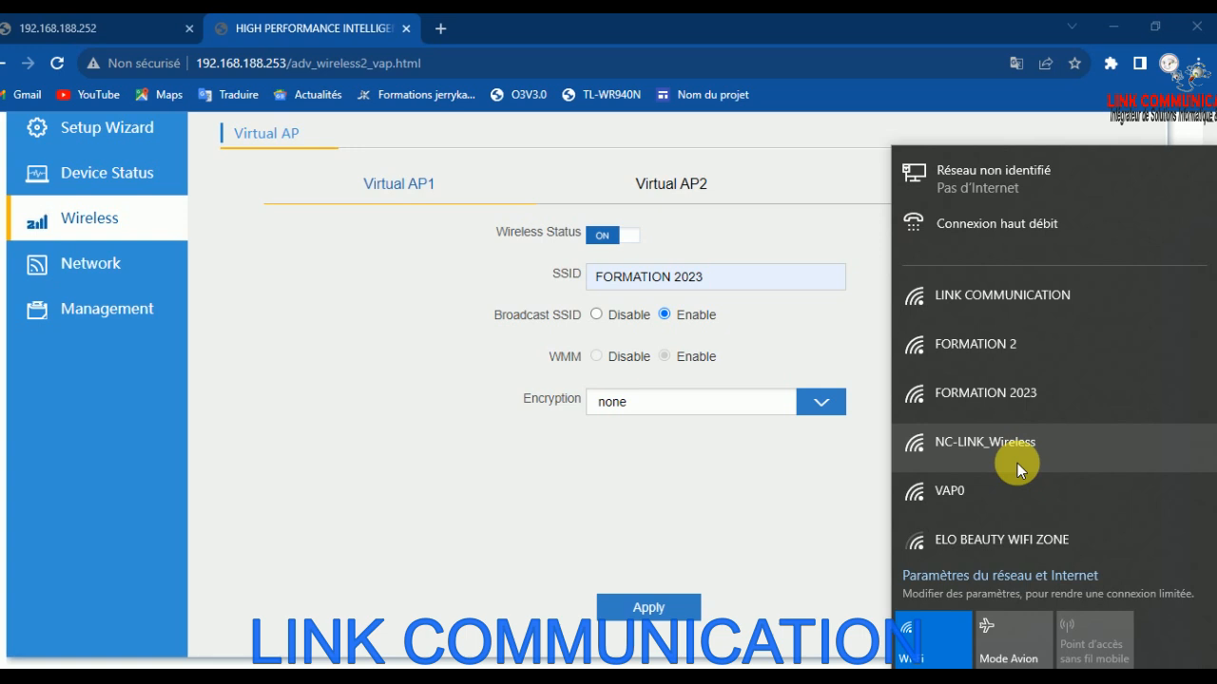
left_click(650, 608)
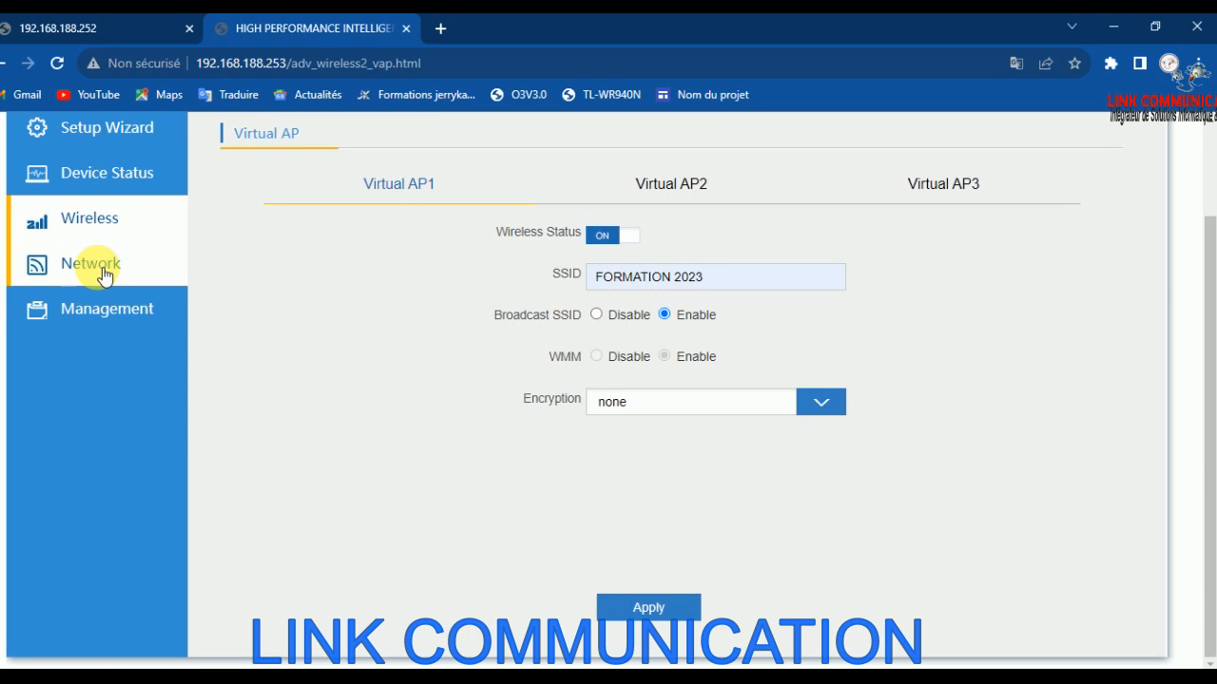
Reload the Network page, then go through Management back to the device's home page
left_click(93, 265)
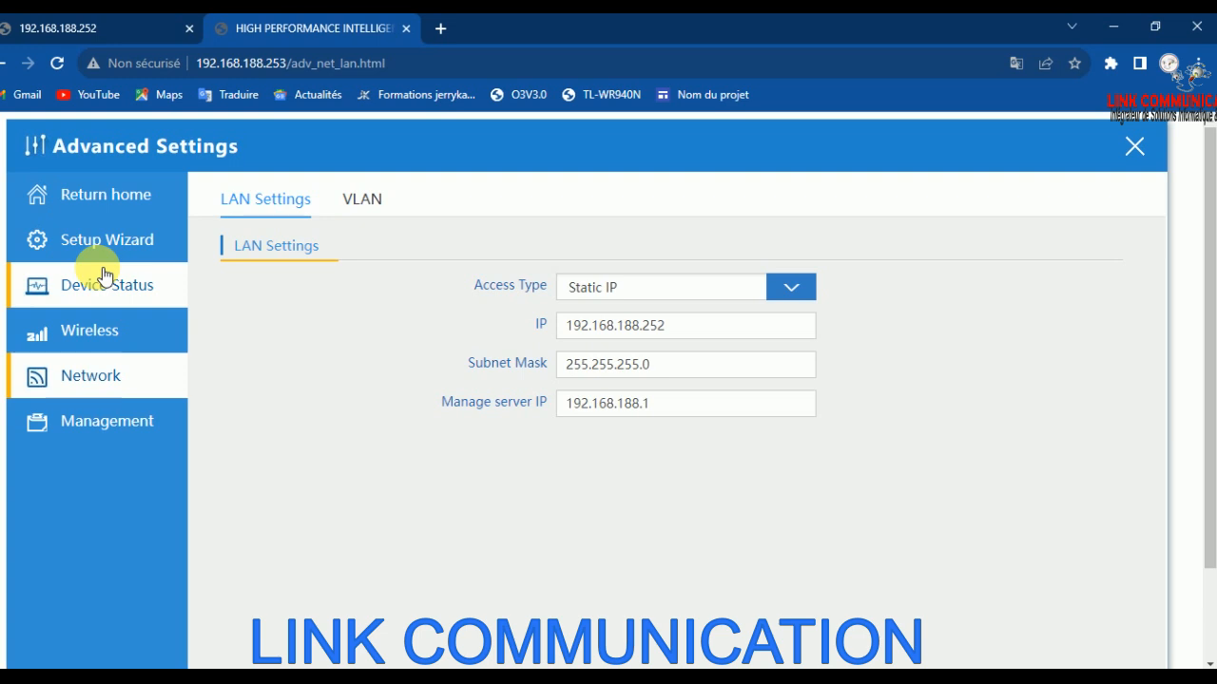
left_click(371, 61)
key("Return")
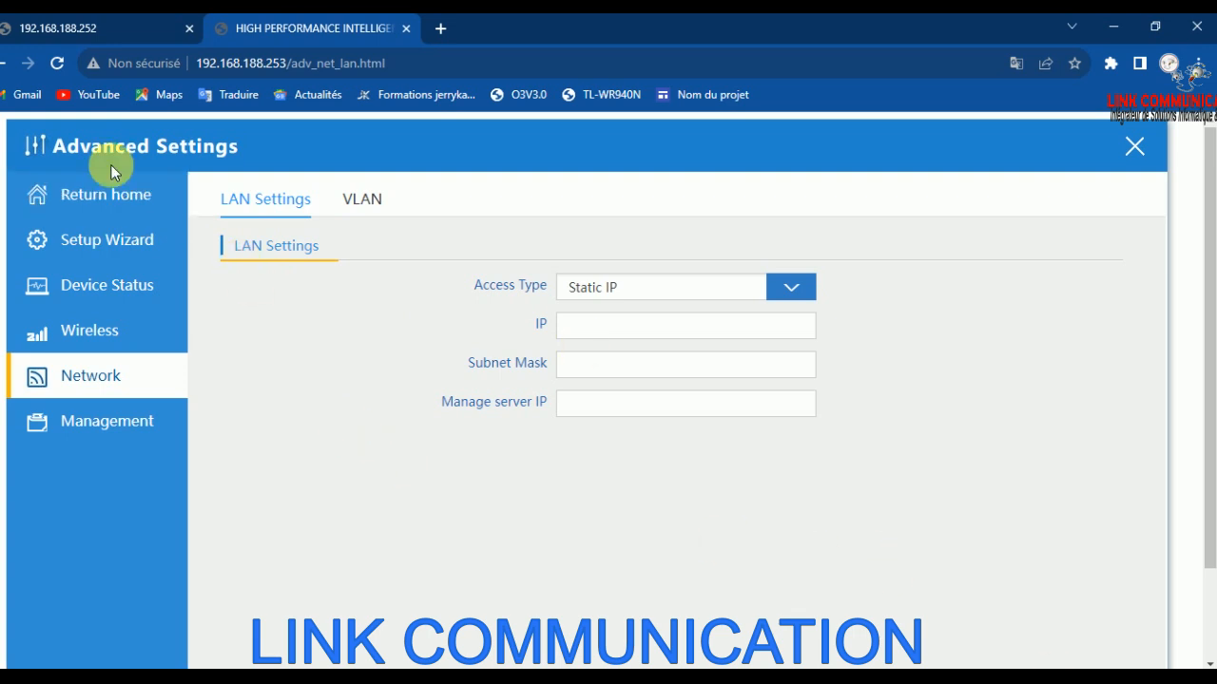
left_click(114, 428)
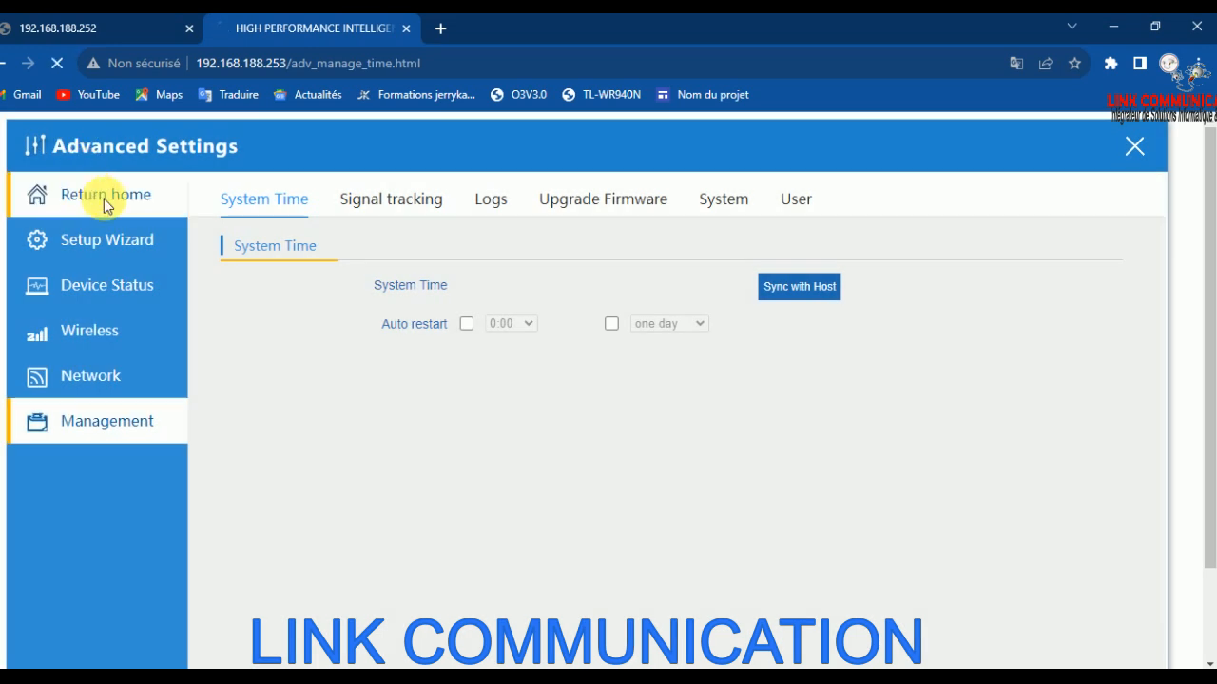
left_click(103, 198)
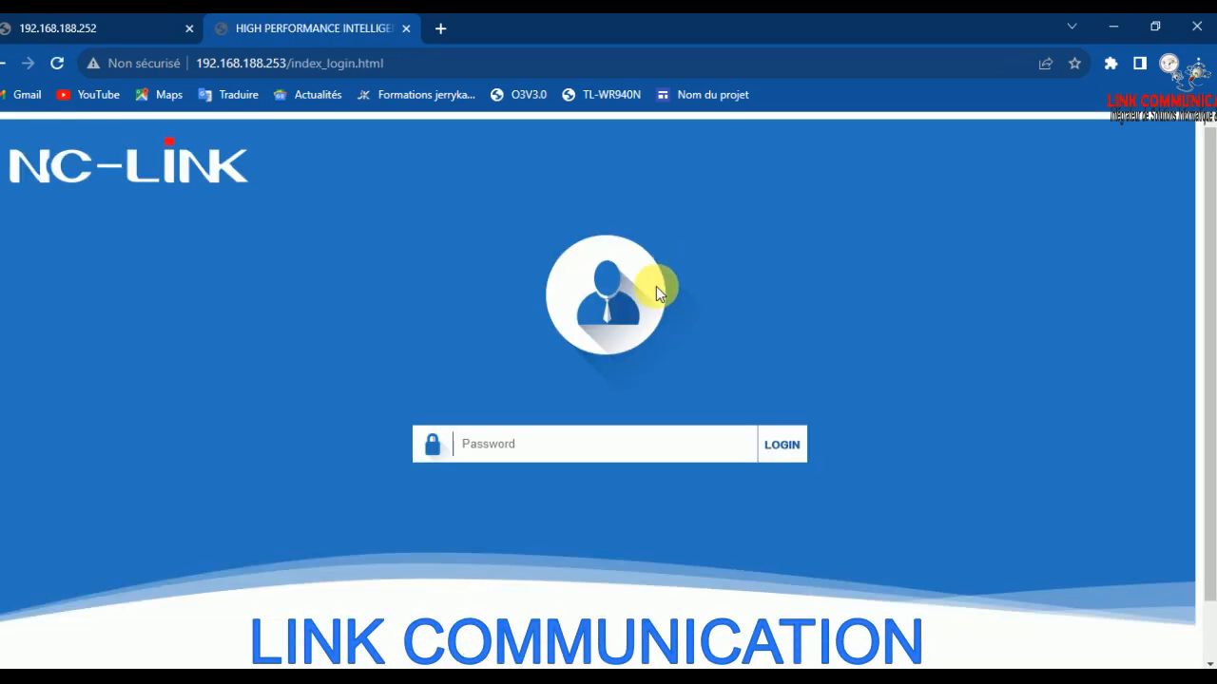
Attempt to enter the admin password in the Password field with the on-screen keyboard
left_click(541, 444)
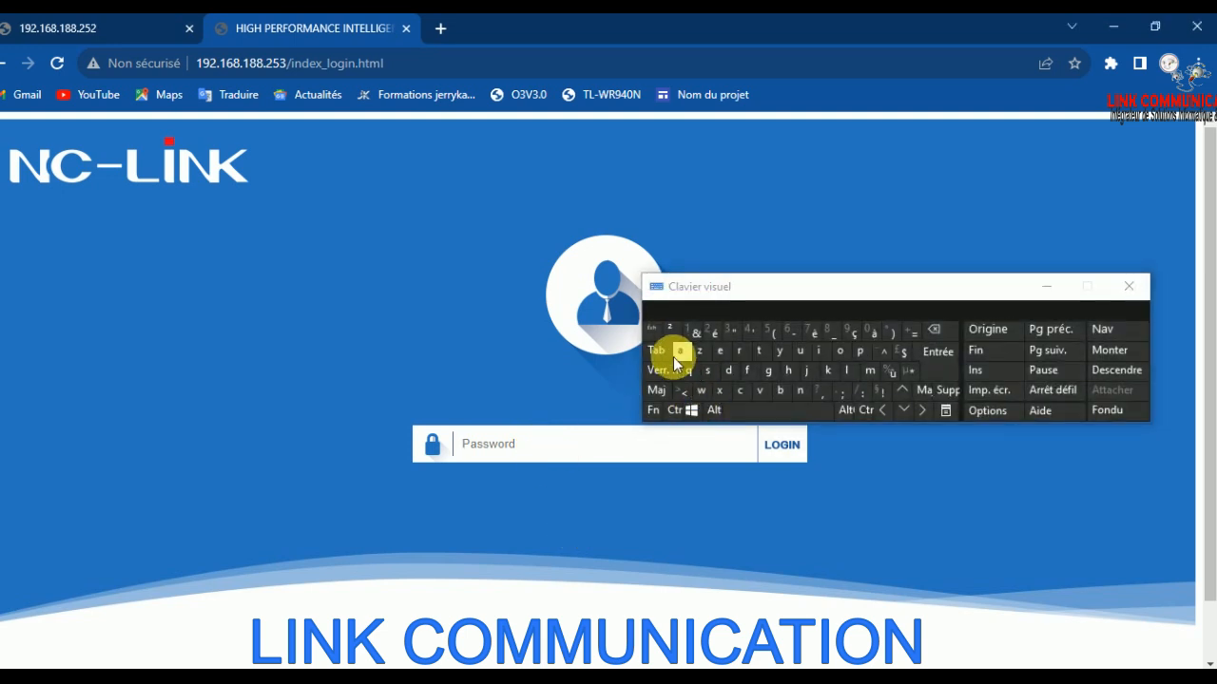
left_click(670, 351)
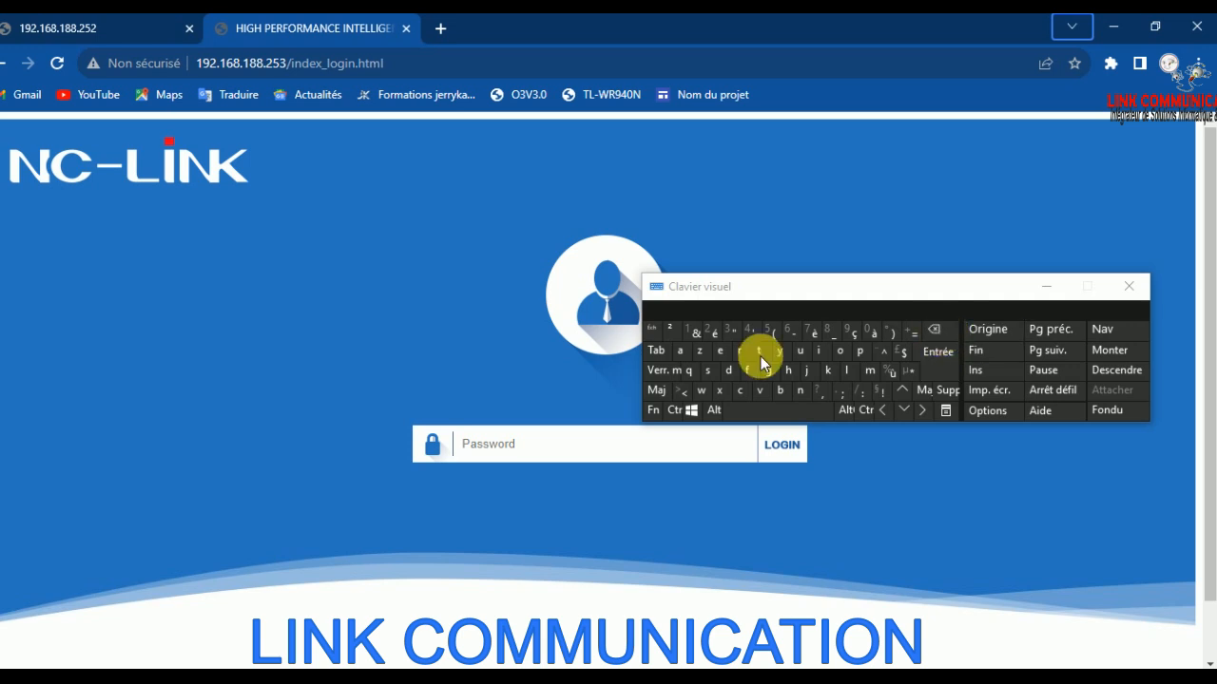
left_click(684, 355)
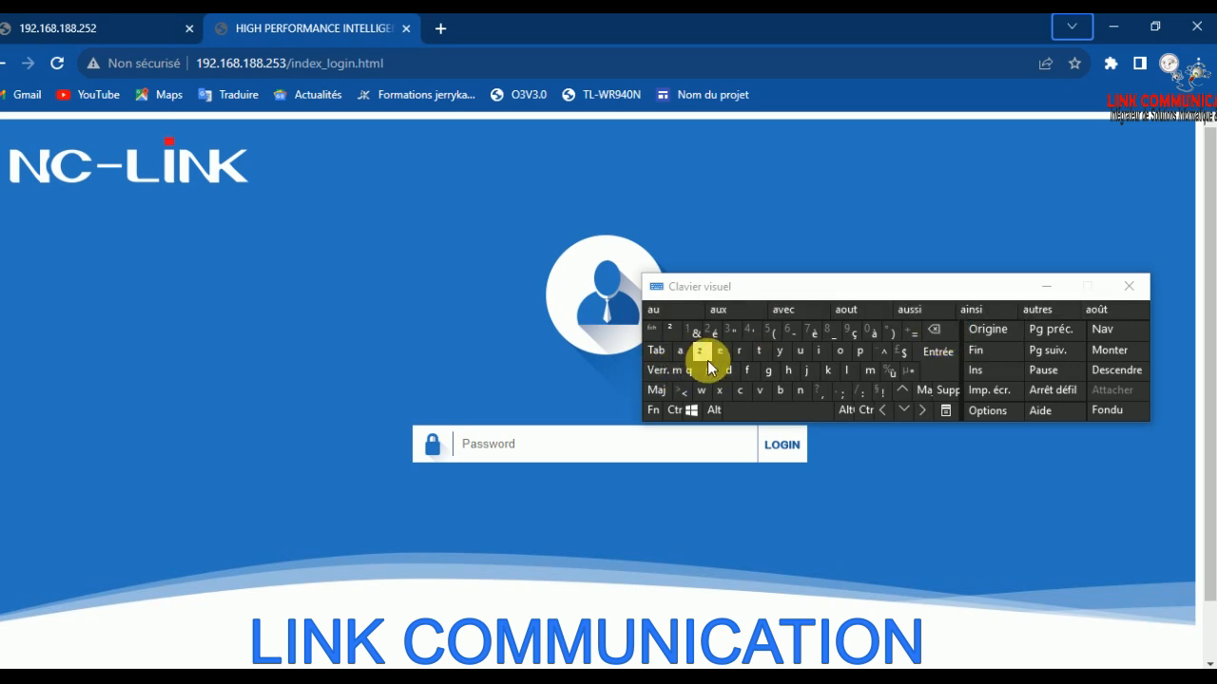
left_click(868, 372)
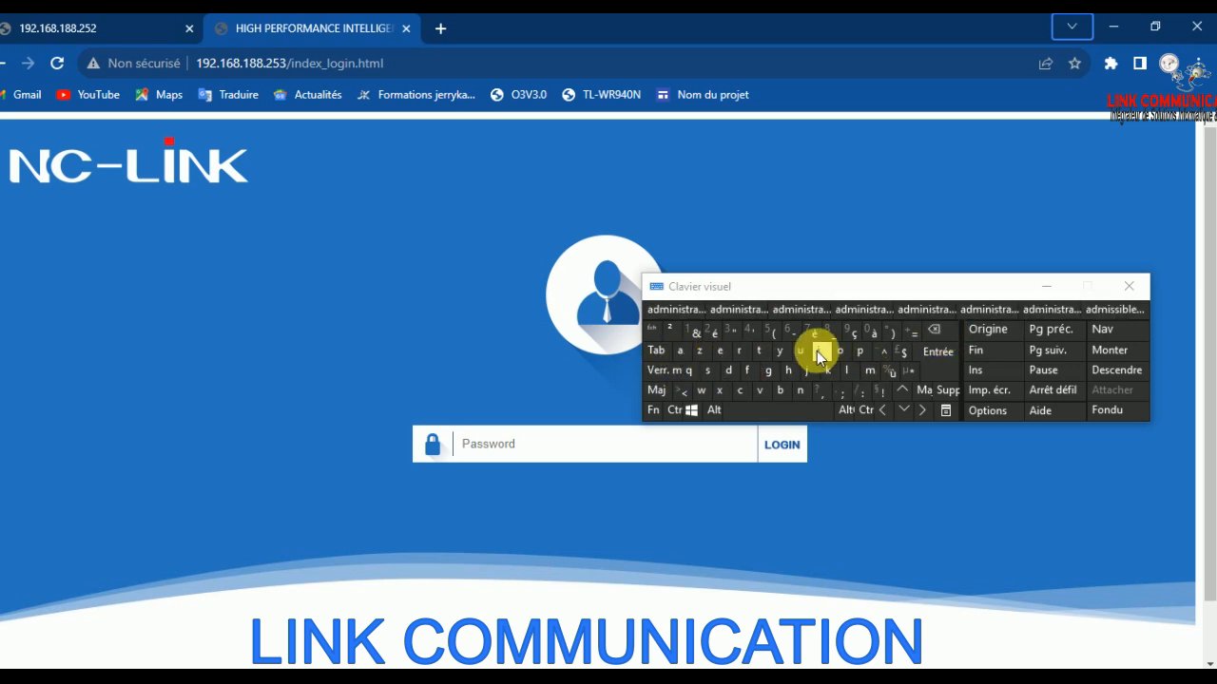
left_click(937, 356)
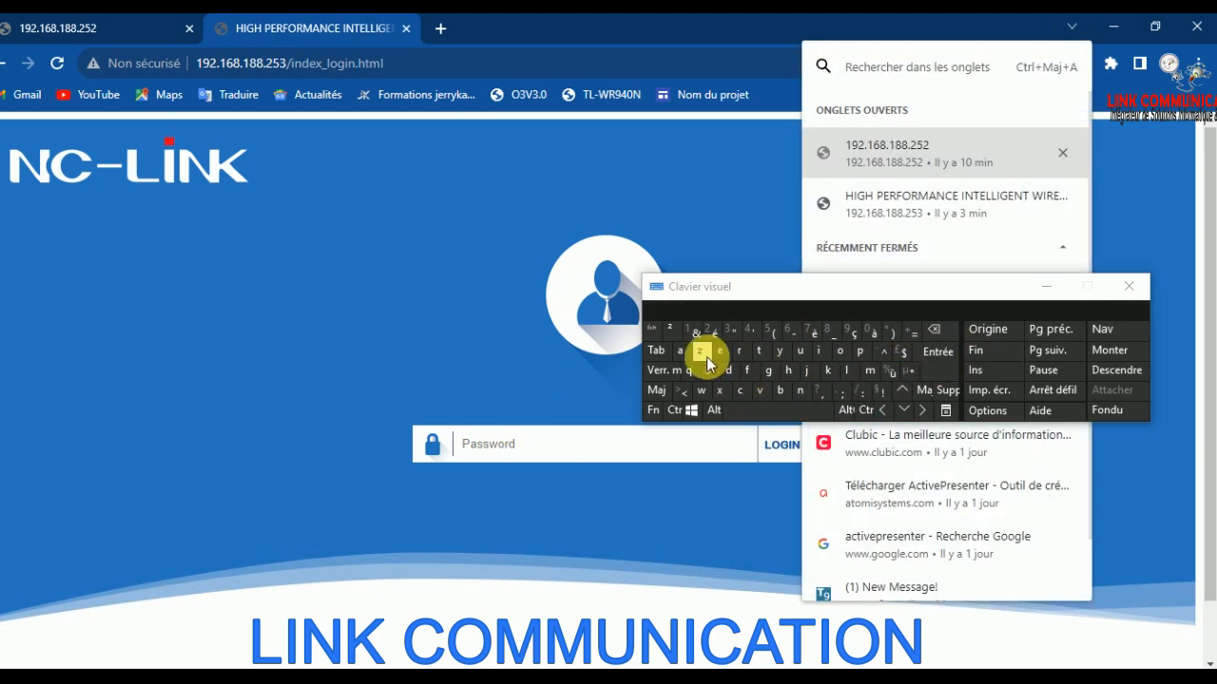
left_click(681, 350)
left_click(728, 371)
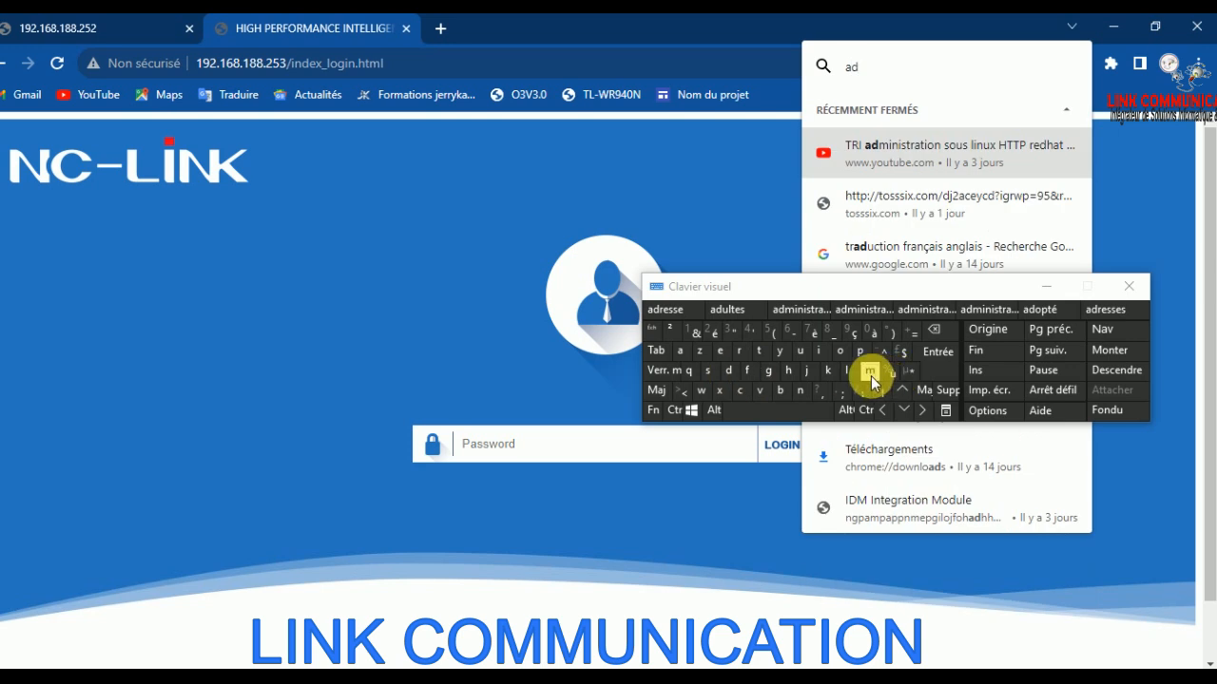
left_click(871, 376)
left_click(845, 357)
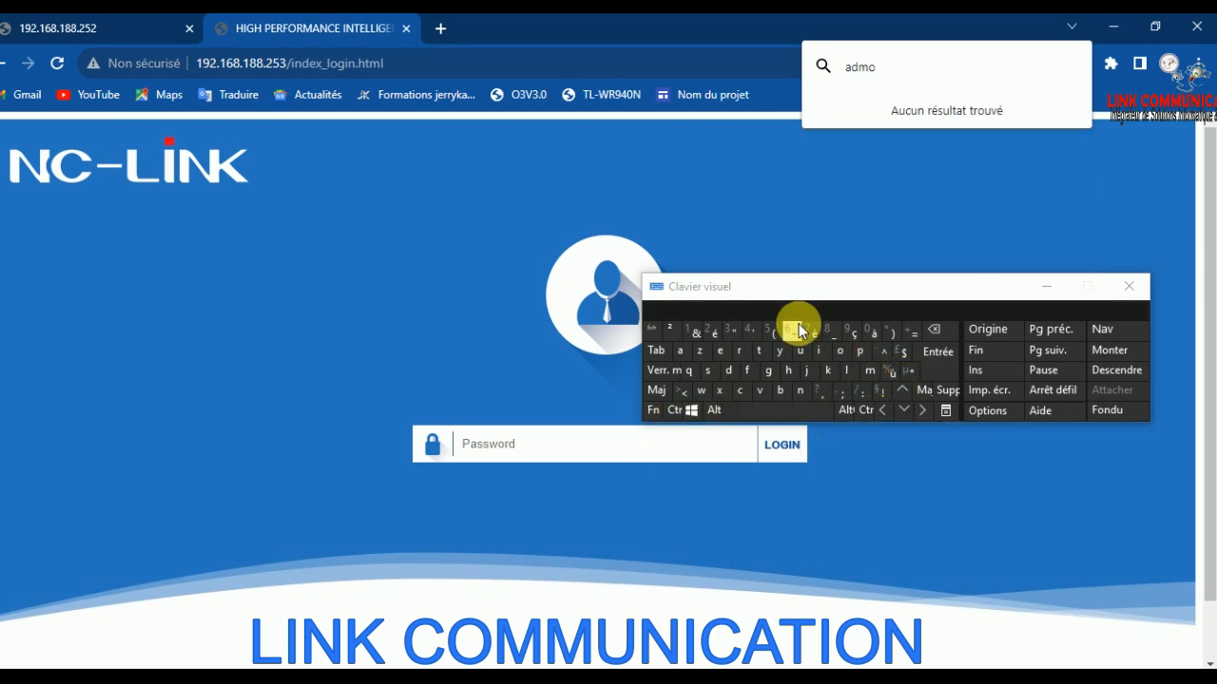
Clear the stray tab-search text, re-enter the admin password, log in and dismiss Translate
left_click_drag(893, 67, 773, 62)
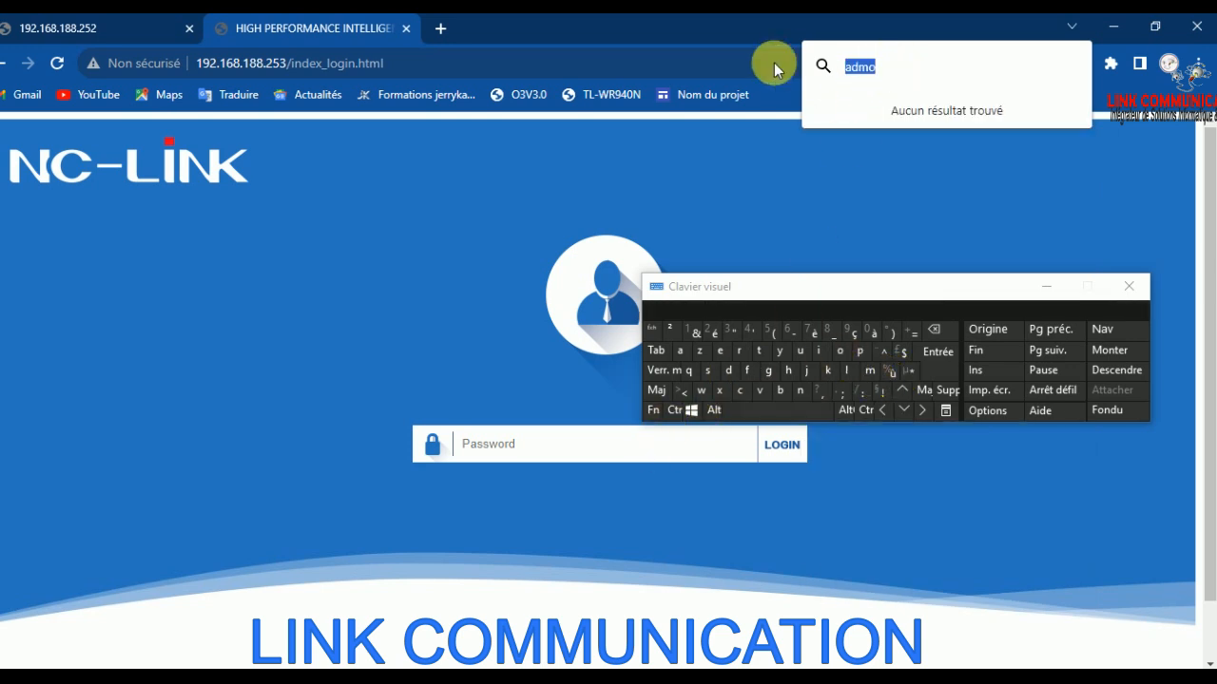
left_click(929, 330)
left_click(480, 448)
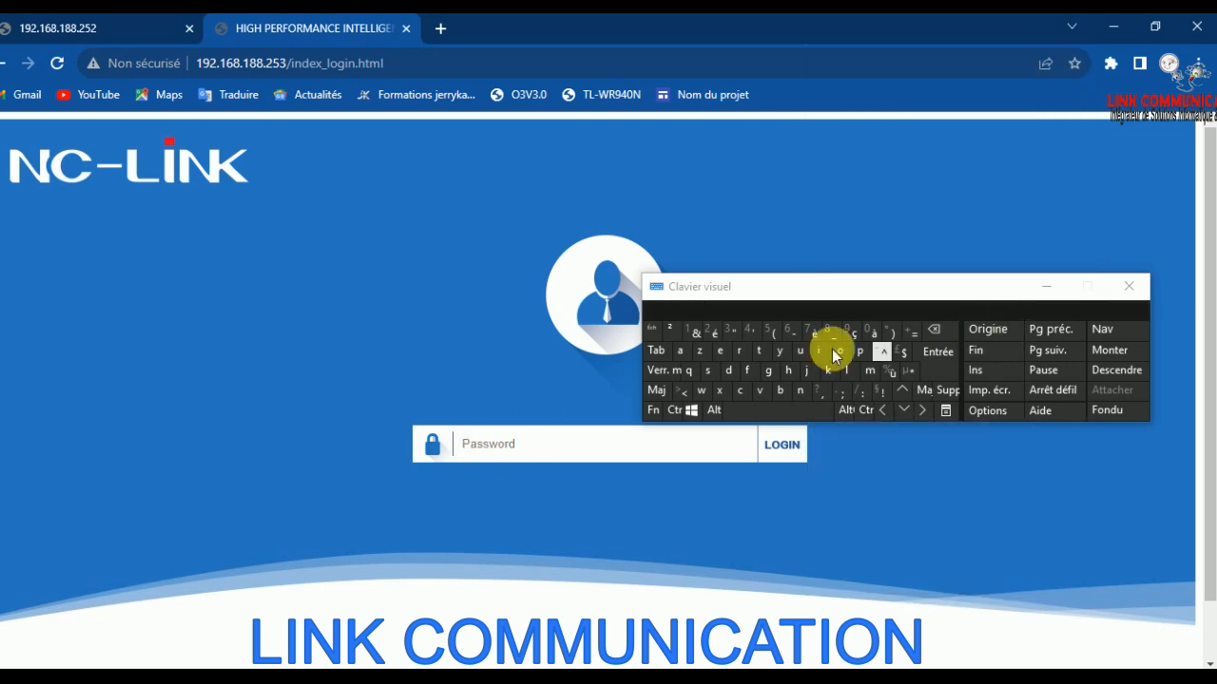
left_click(687, 351)
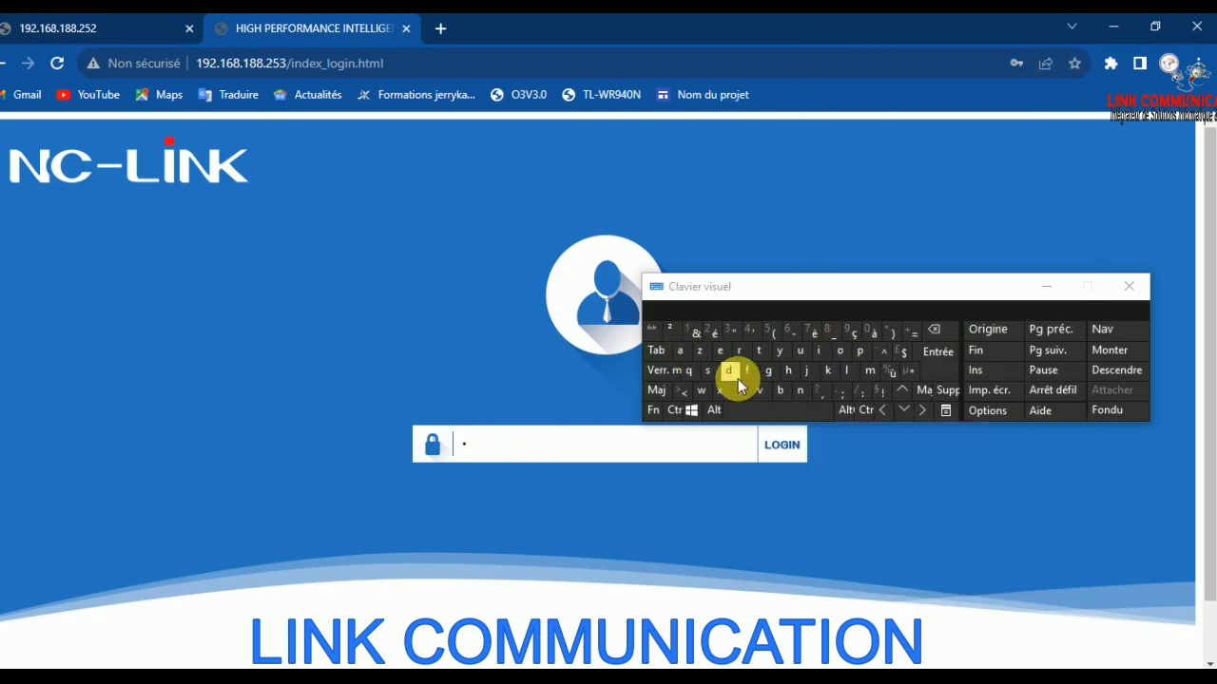
left_click(820, 353)
left_click(804, 394)
left_click(937, 352)
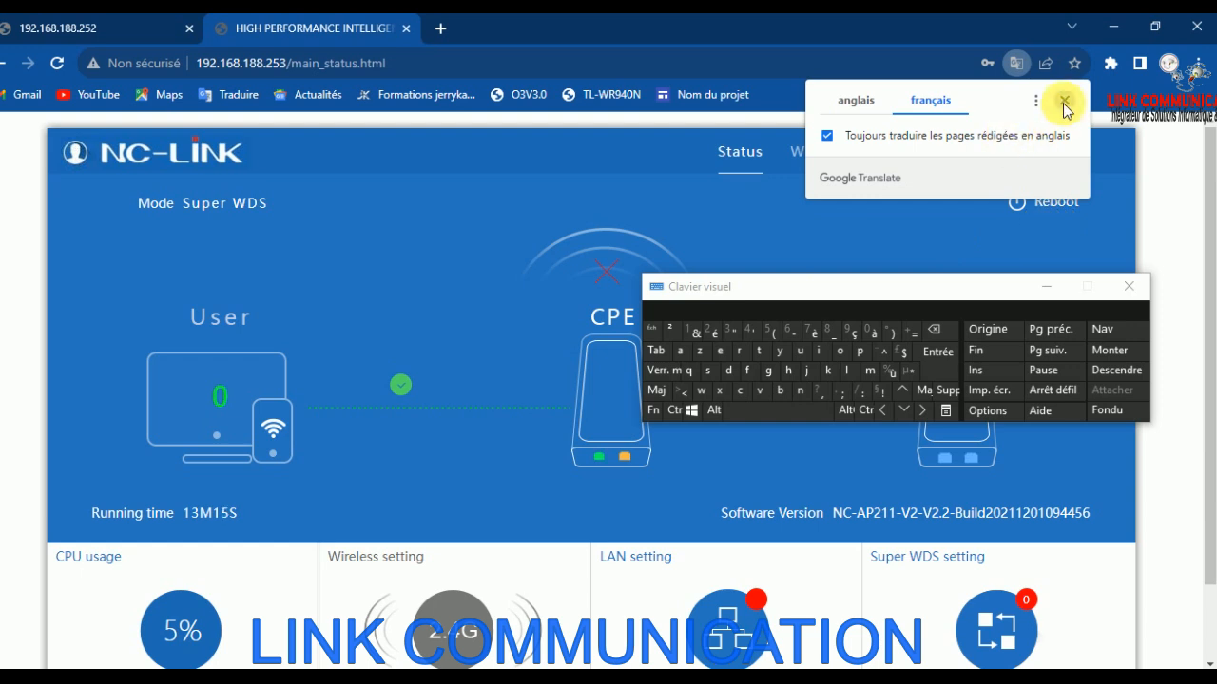
left_click(1064, 102)
Put away the keyboard and choose Super WDS mode in the setup wizard
left_click(1050, 285)
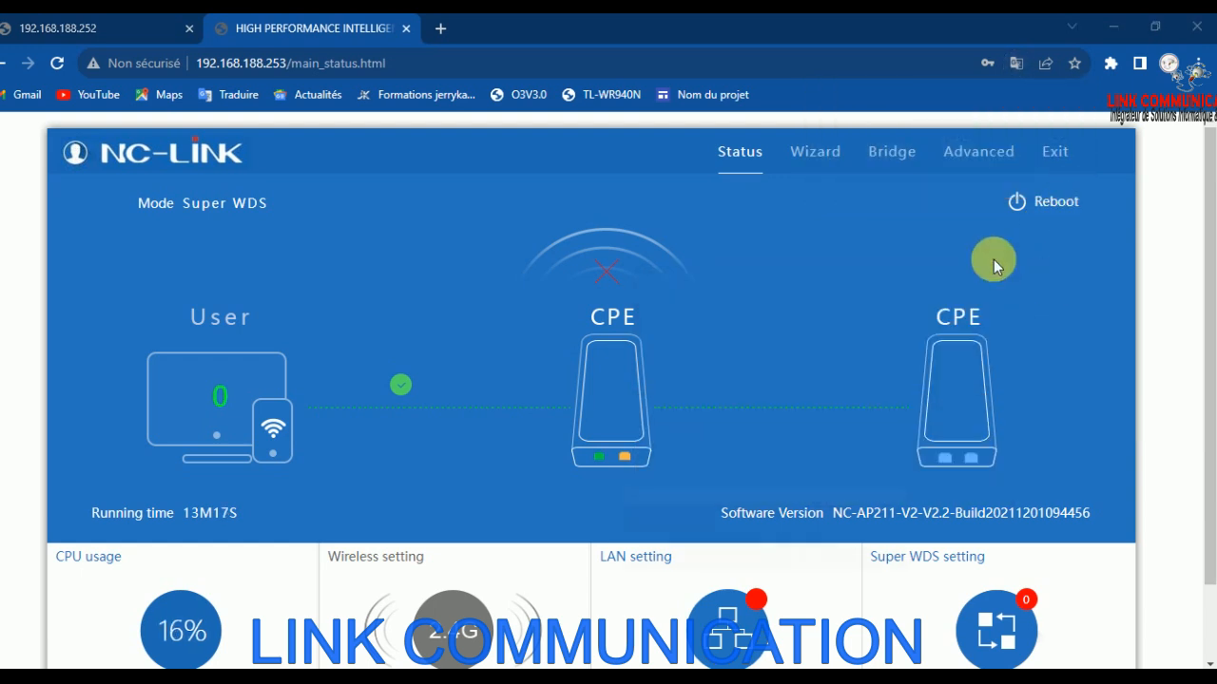
left_click(812, 150)
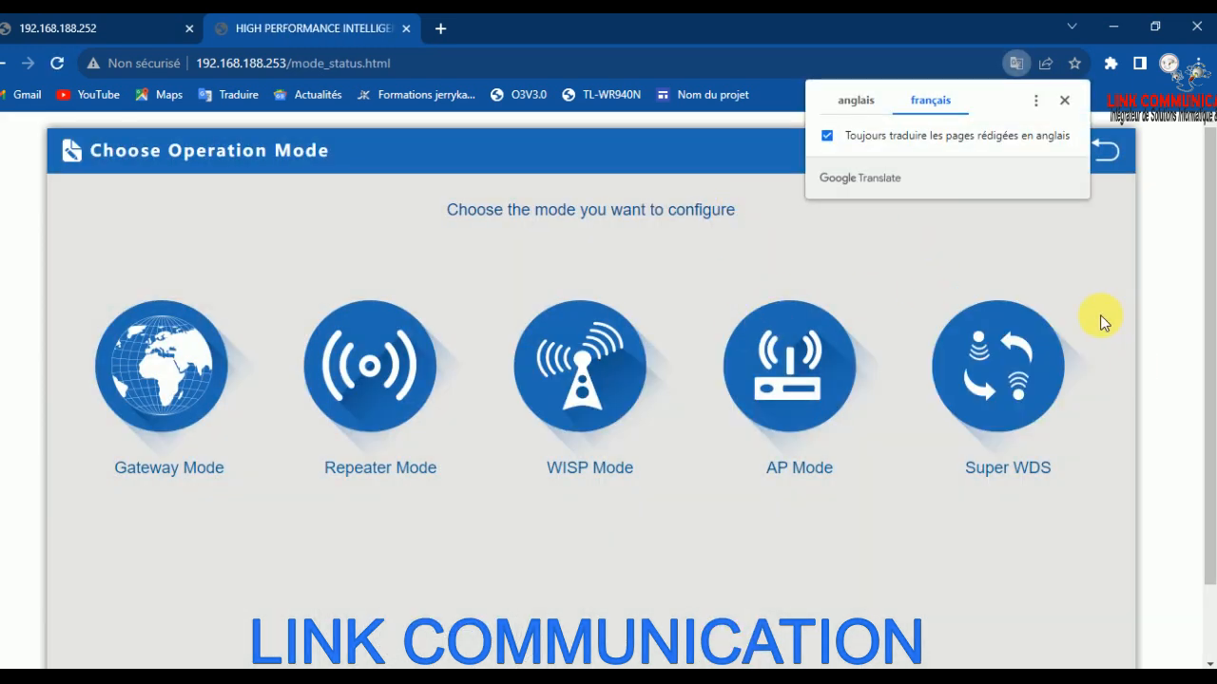
left_click(1017, 373)
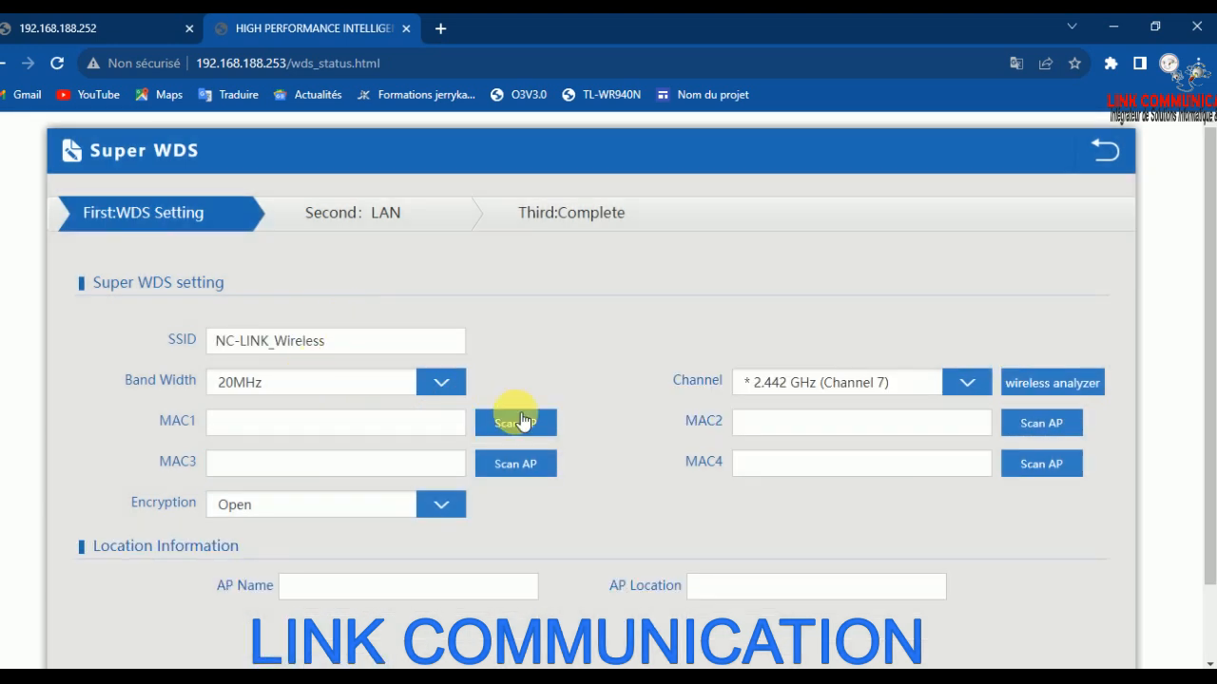
Rename the SSID from NC-LINK_Wireless to 'formation G' and scan nearby access points for MAC1
left_click_drag(368, 347, 119, 350)
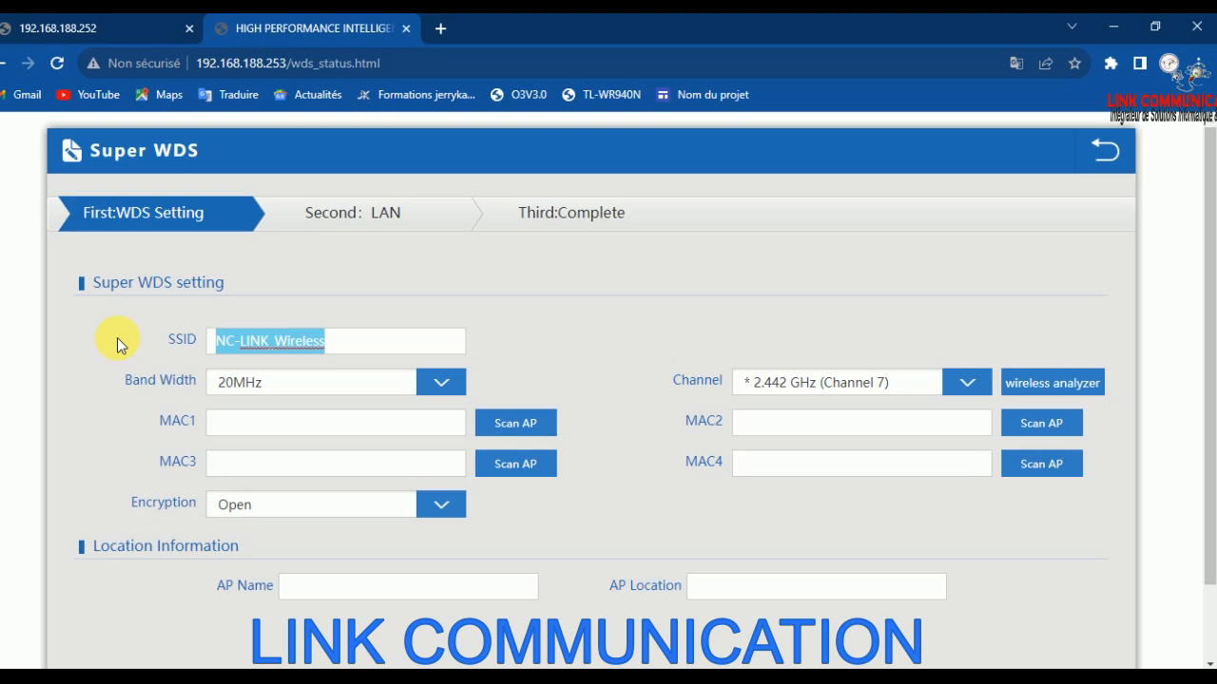
type("for")
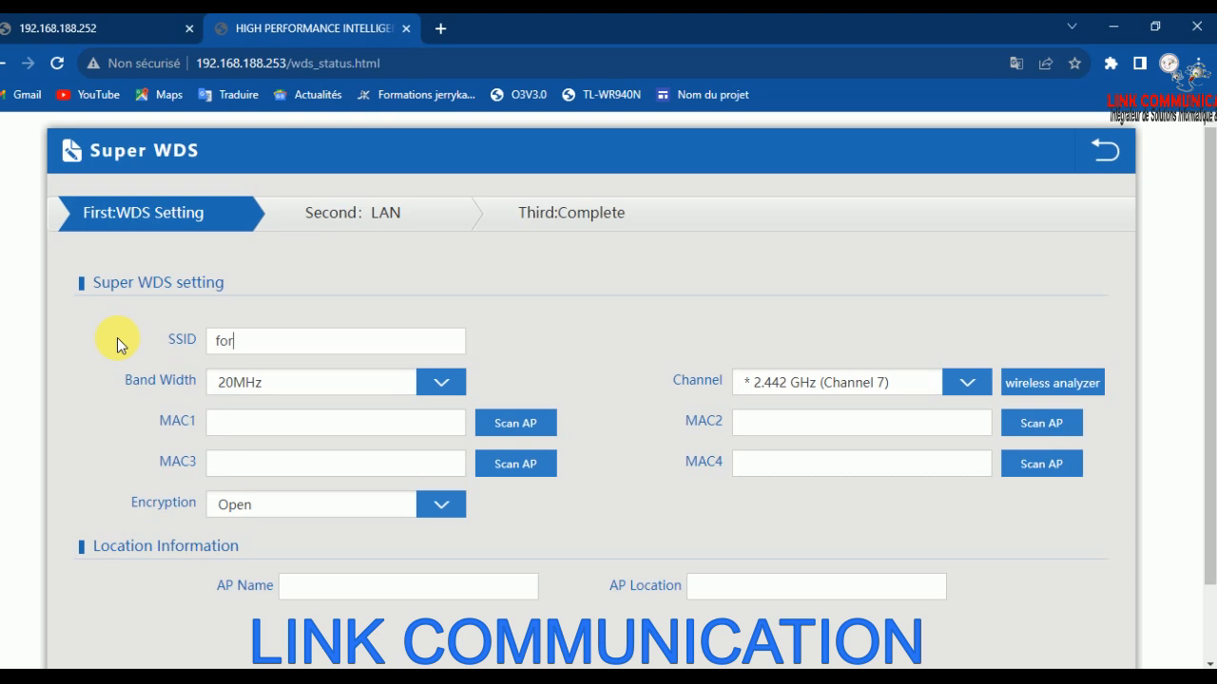
type("mation g")
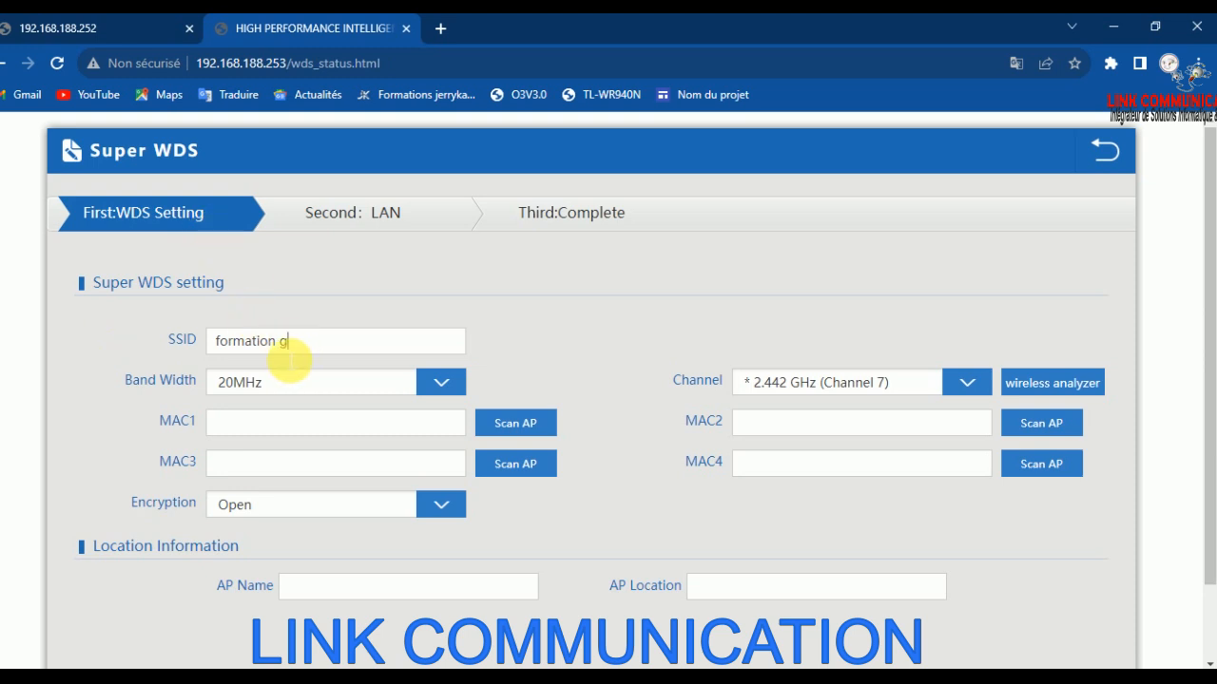
left_click_drag(289, 355, 310, 350)
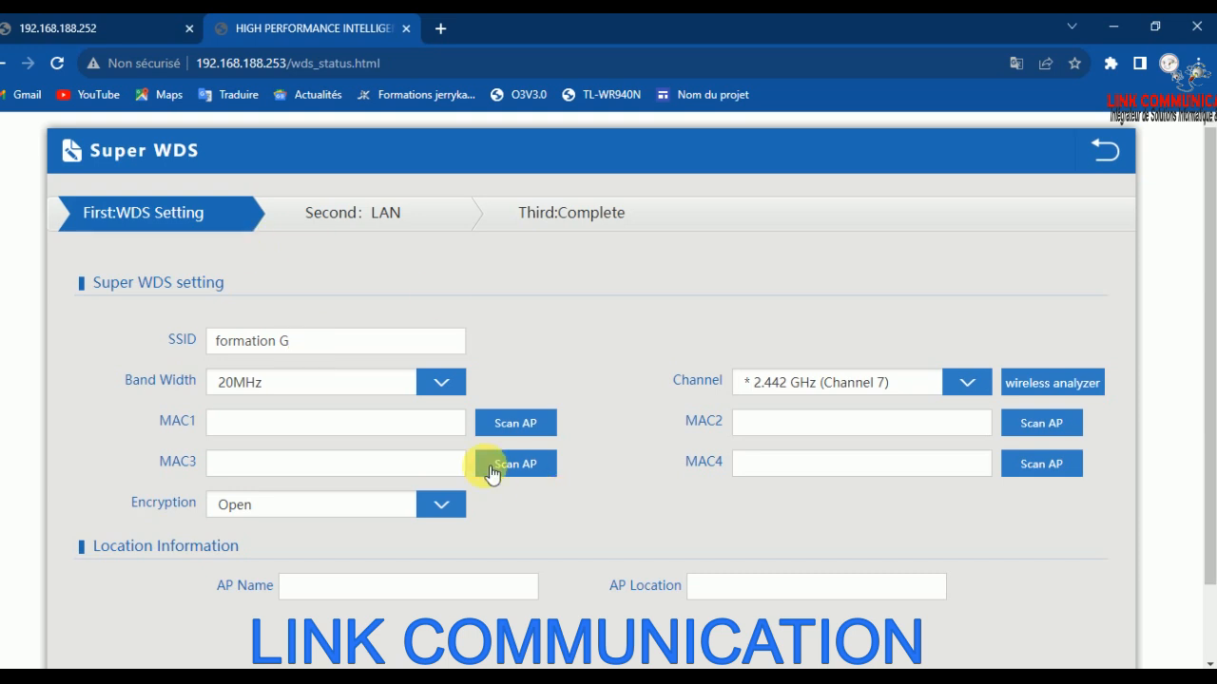
left_click(525, 425)
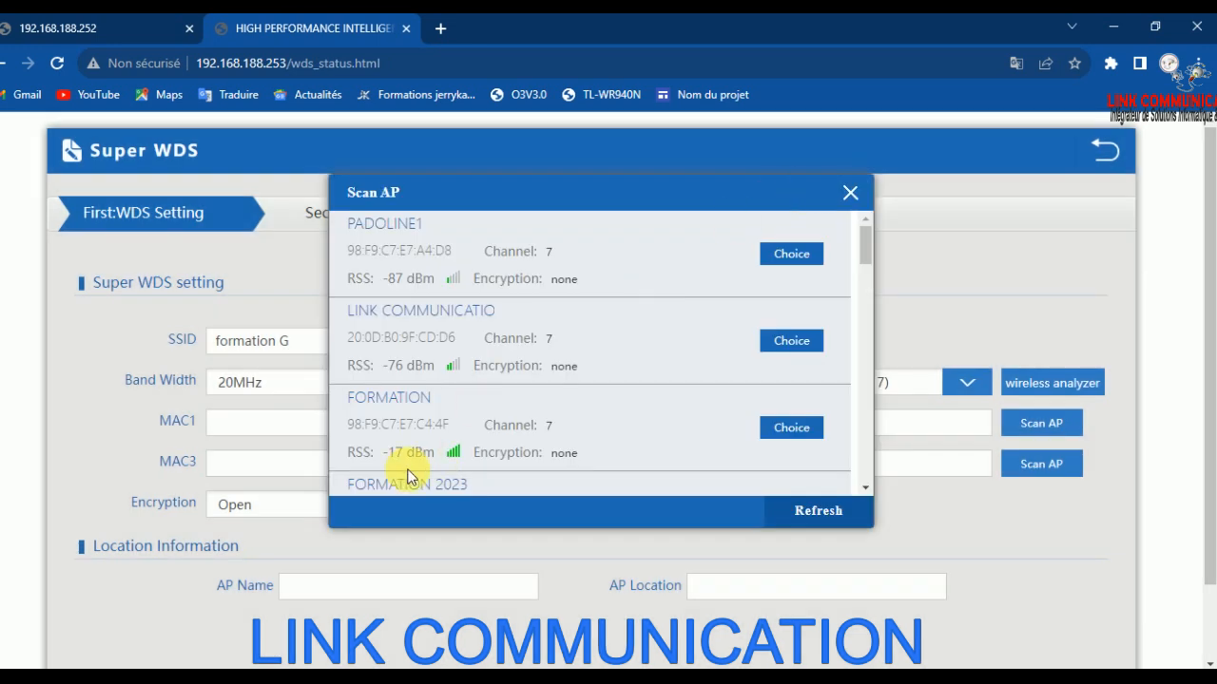
Choose the FORMATION access point for MAC1 (98:F9:C7:E7:C4:4F) and continue to the LAN step
scroll(482, 419, "down", 2)
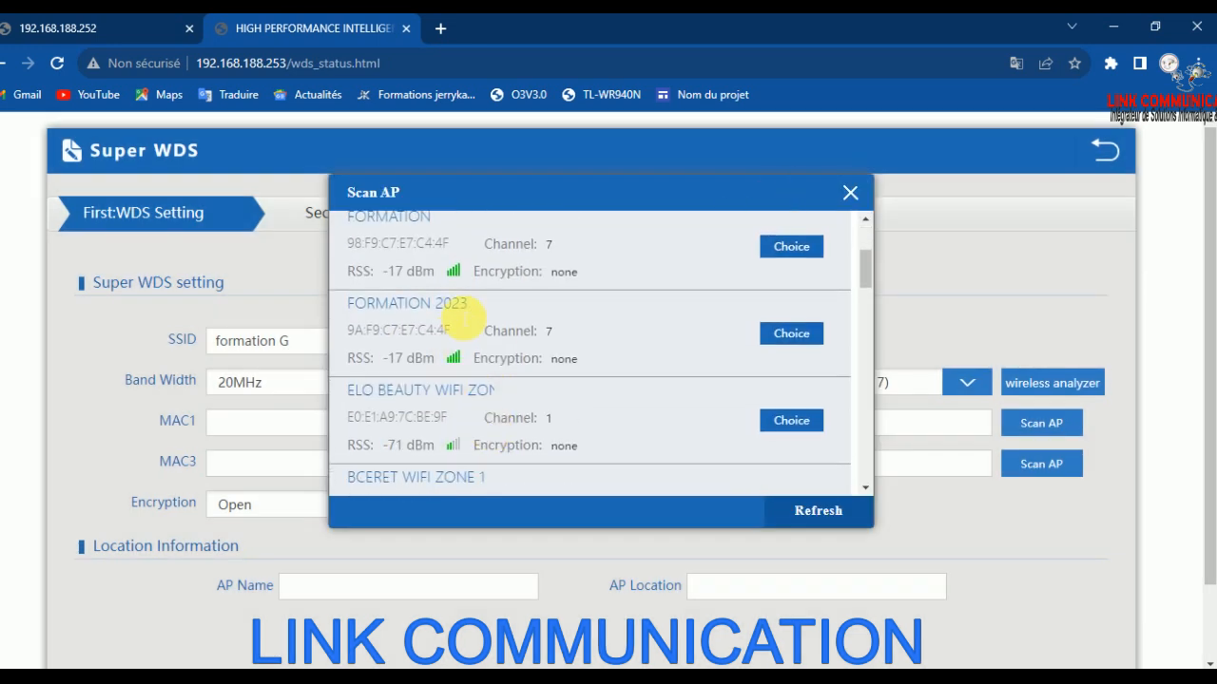
scroll(418, 342, "up", 1)
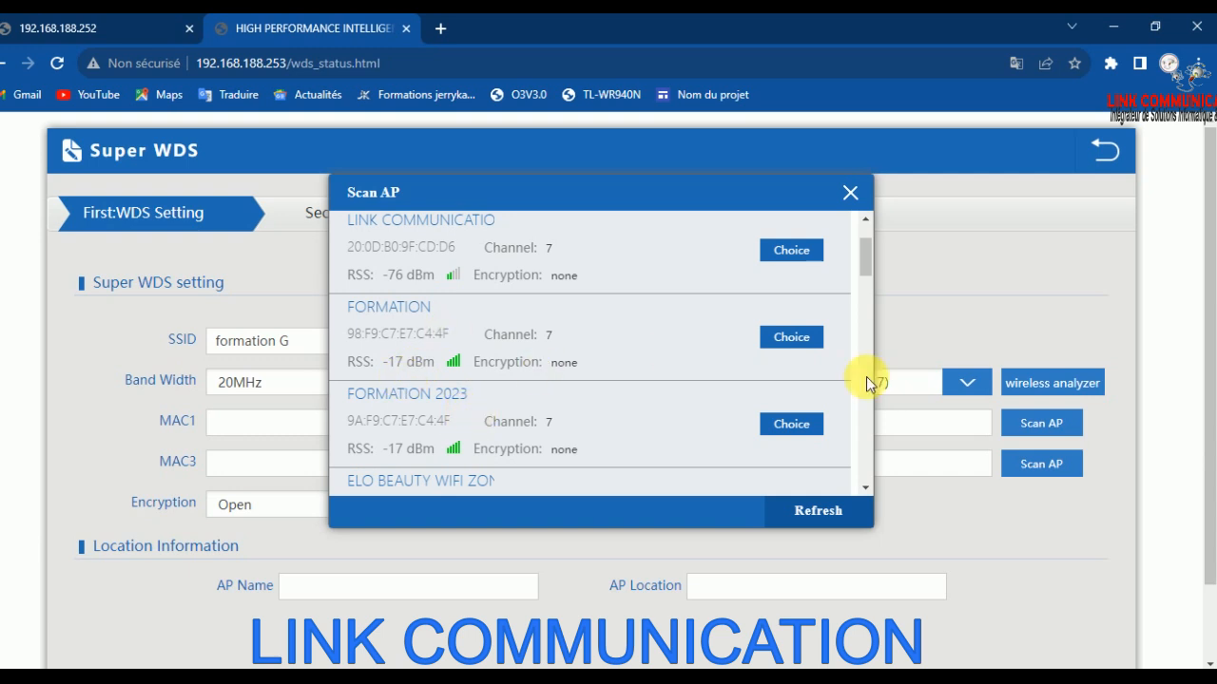
left_click(810, 340)
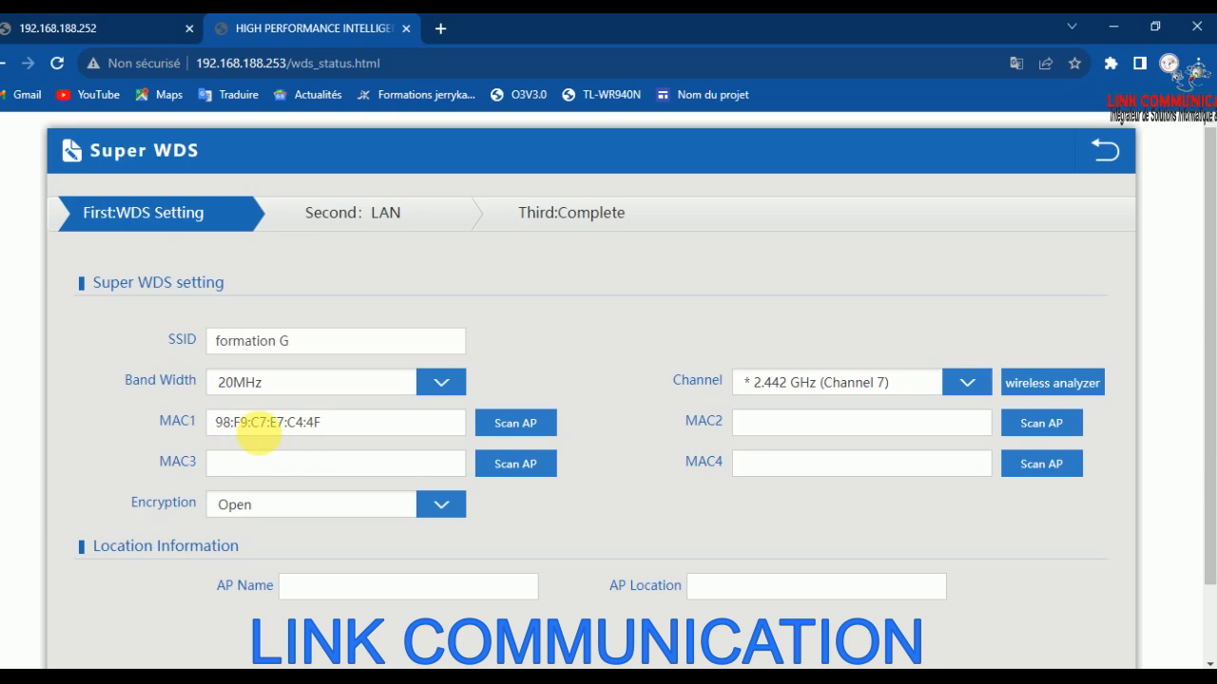
scroll(686, 554, "down", 2)
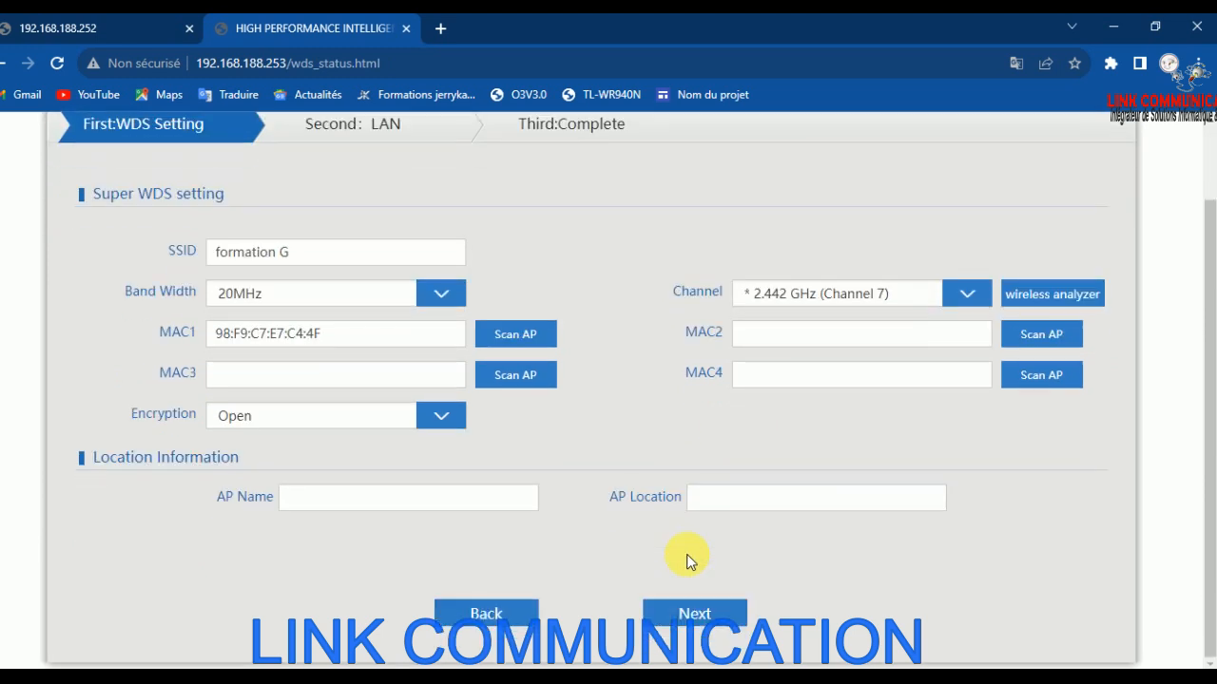
left_click(722, 627)
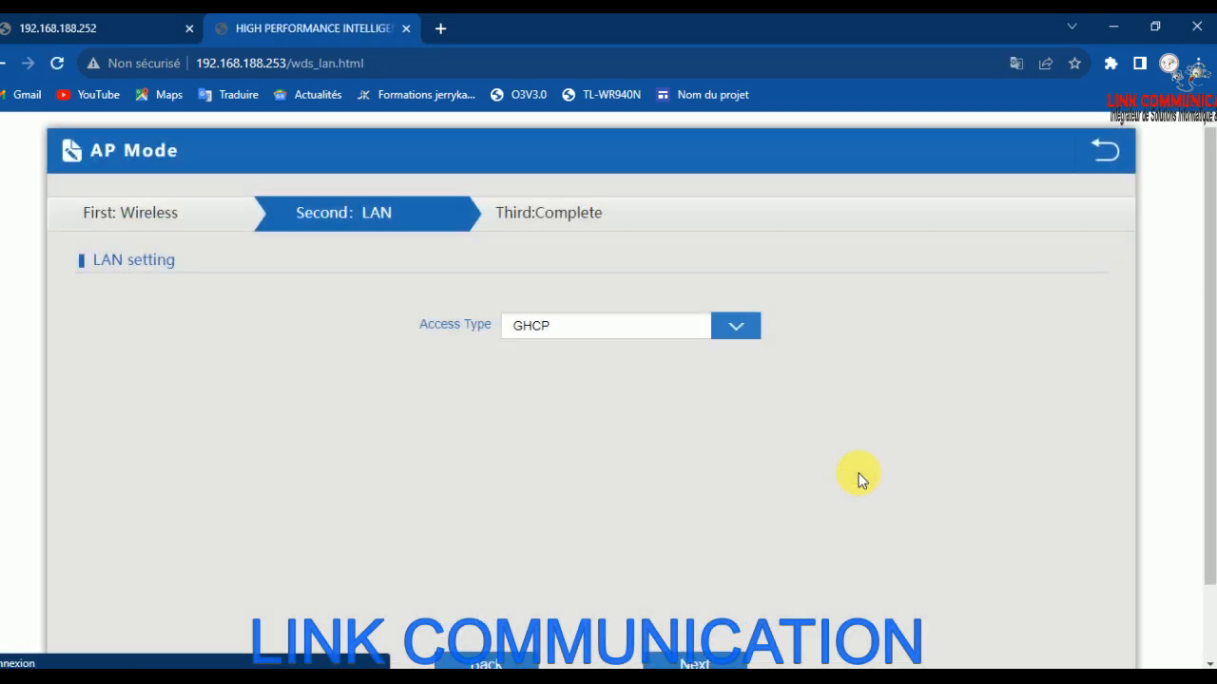
Set the LAN access type to Static IP 192.168.188.250, mask 255.255.255.0, and finish setup
left_click(635, 333)
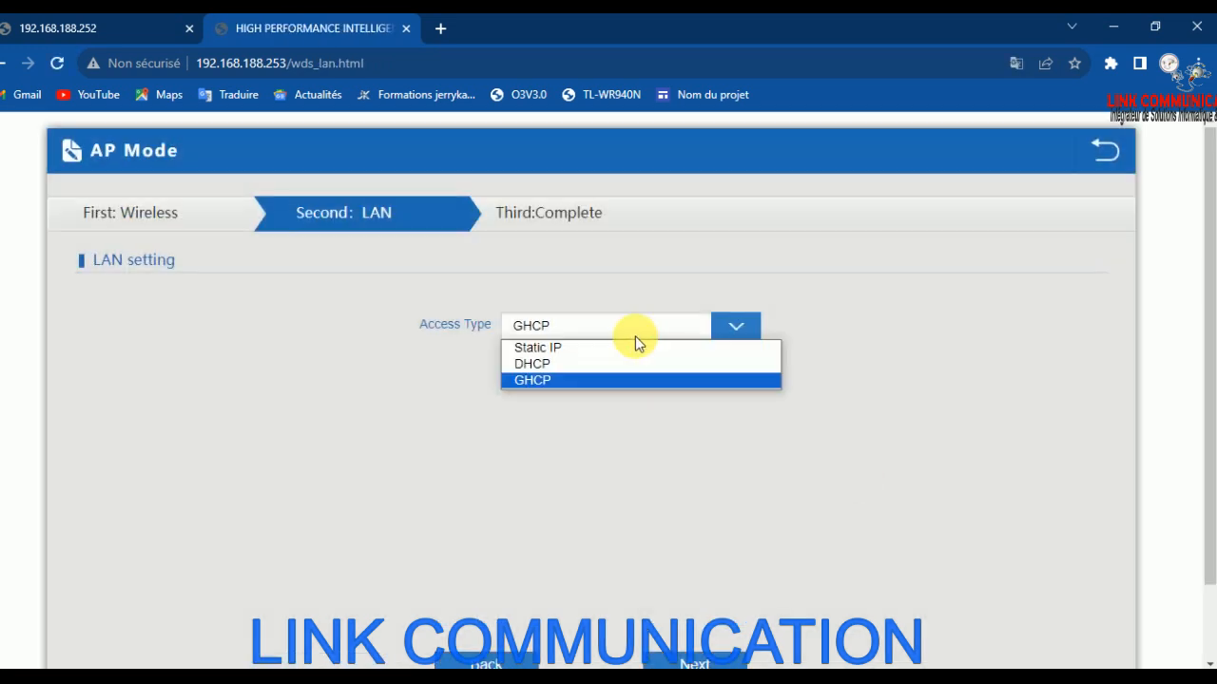
left_click(600, 347)
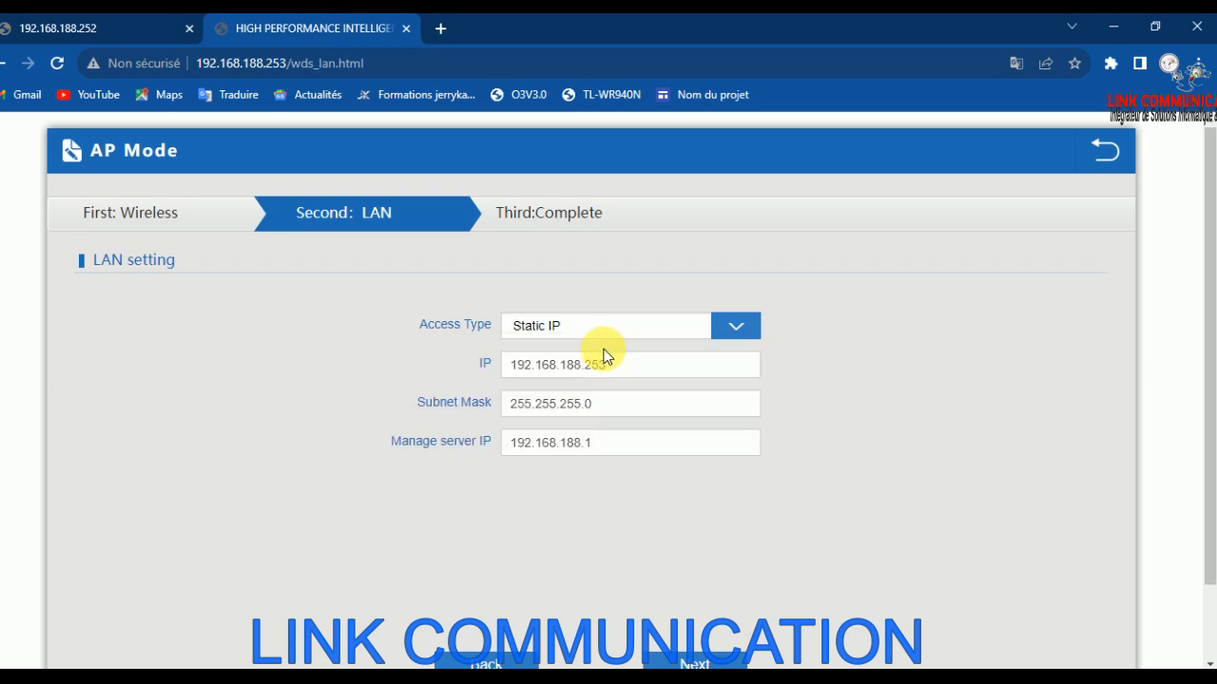
left_click(613, 372)
scroll(693, 631, "down", 1)
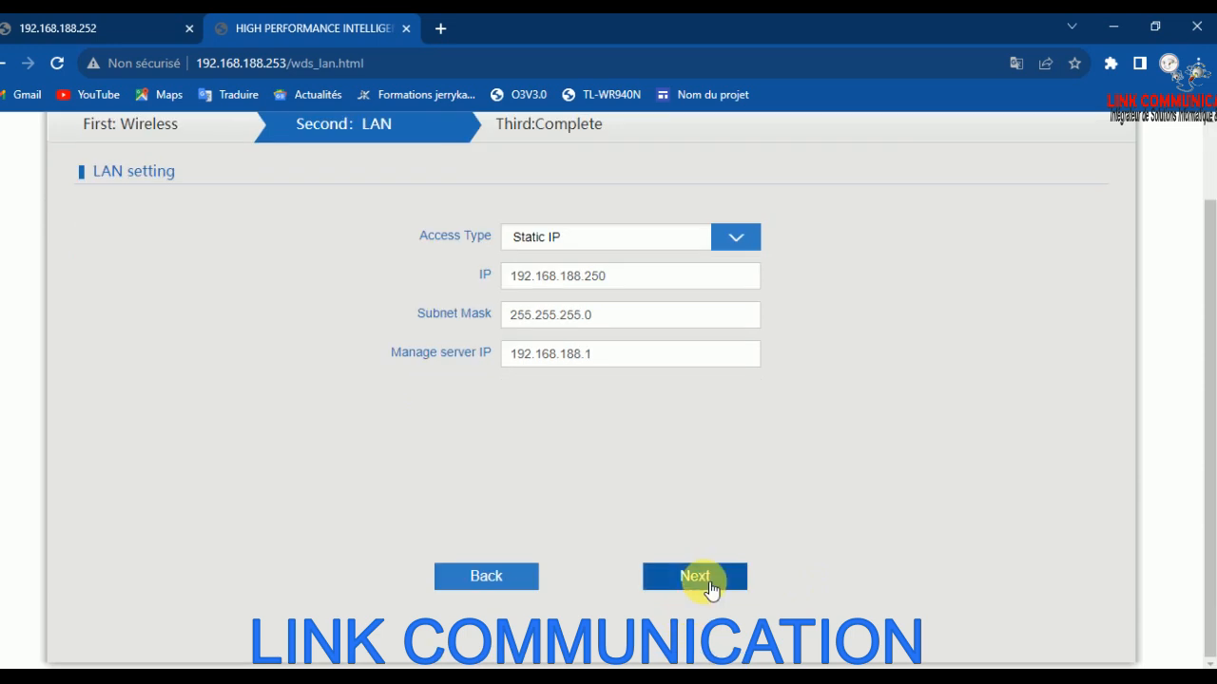
left_click(699, 578)
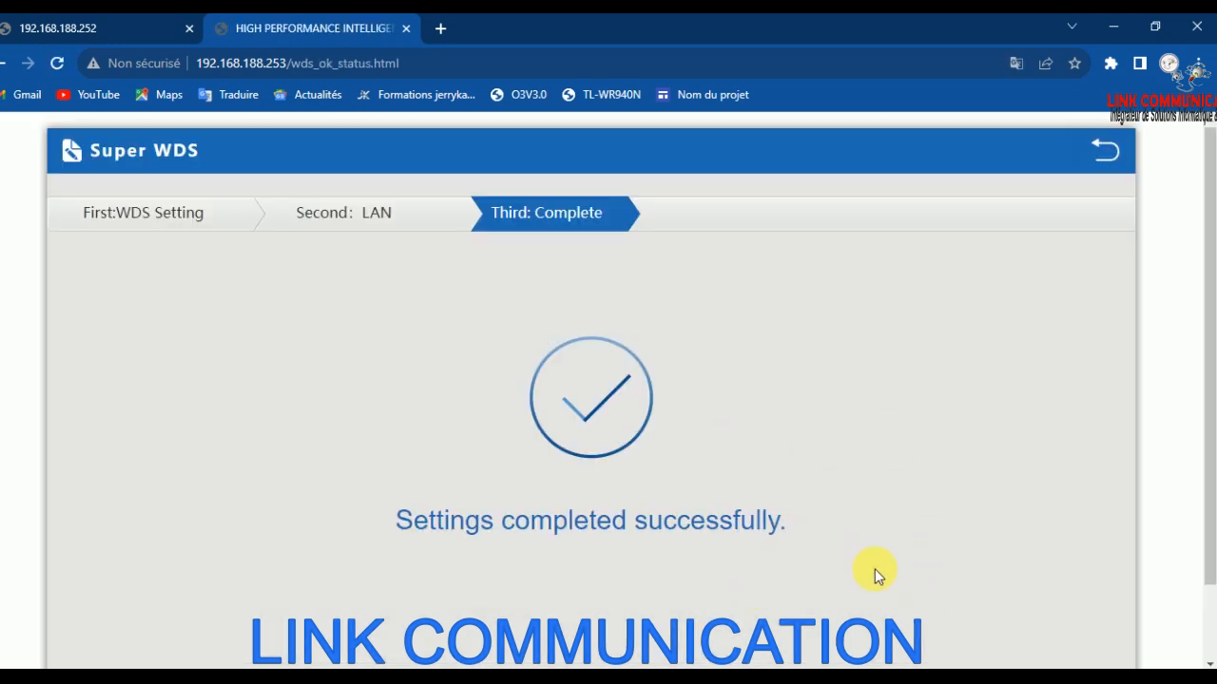
Reload the Complete page, return to the Status page showing Super WDS on channel 7, and dismiss Translate
scroll(725, 571, "down", 1)
scroll(663, 442, "up", 1)
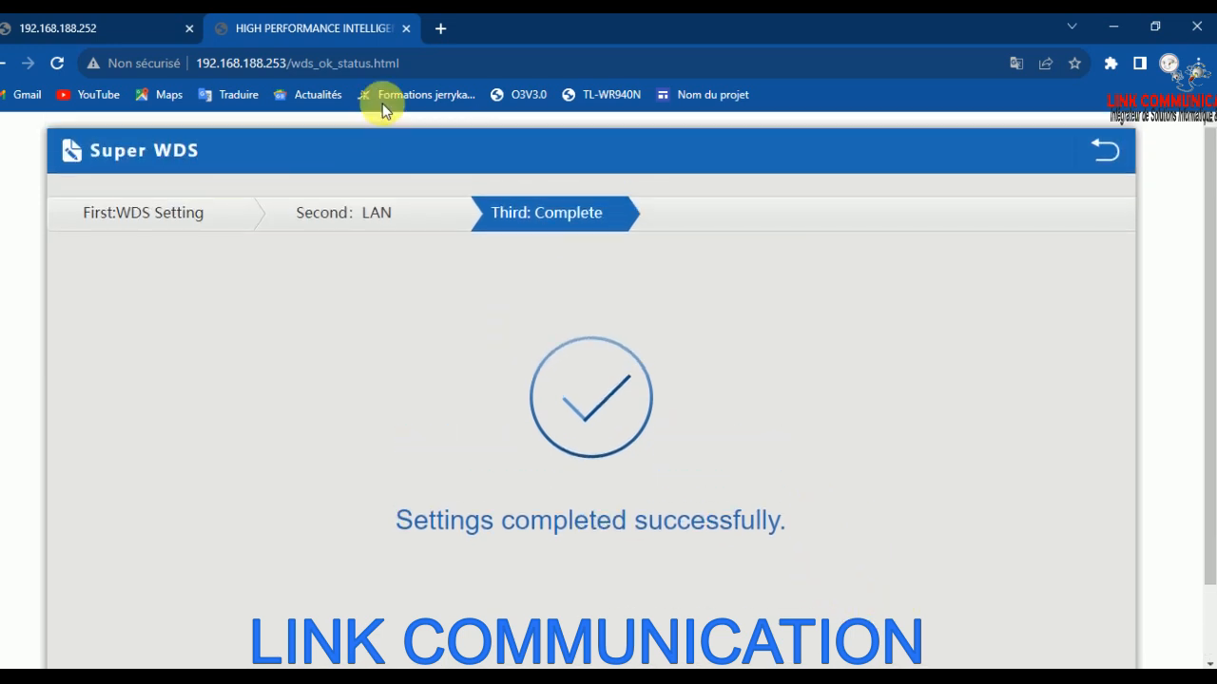
left_click(327, 64)
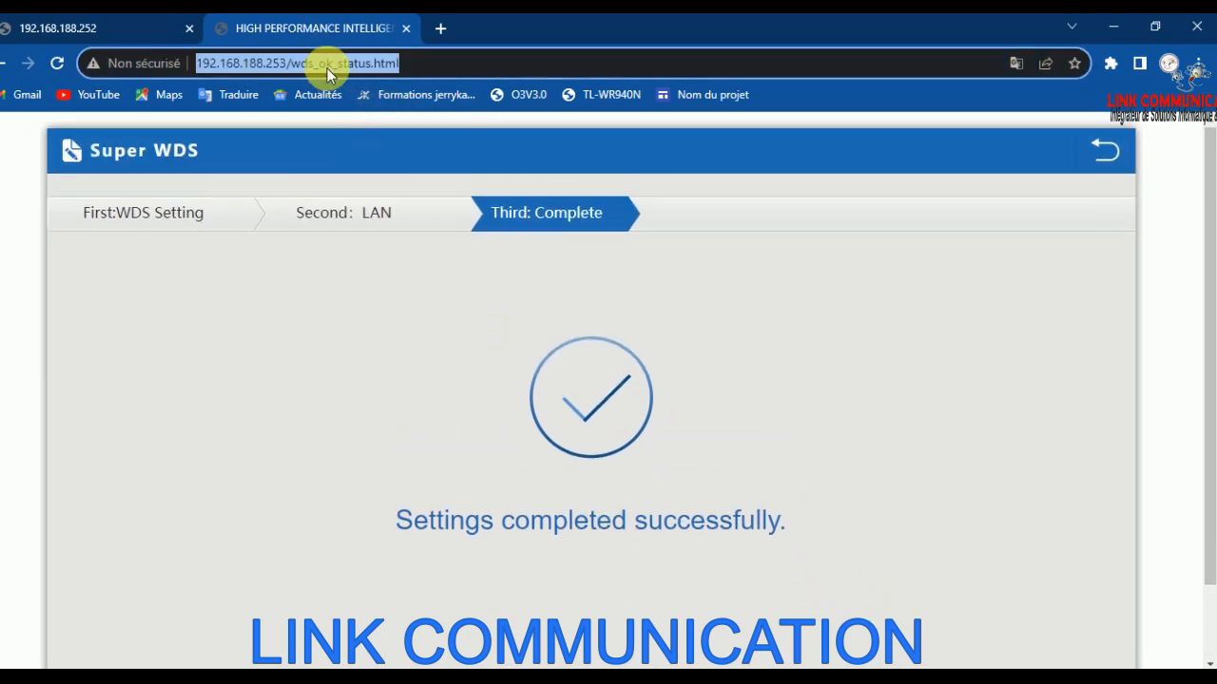
key("Return")
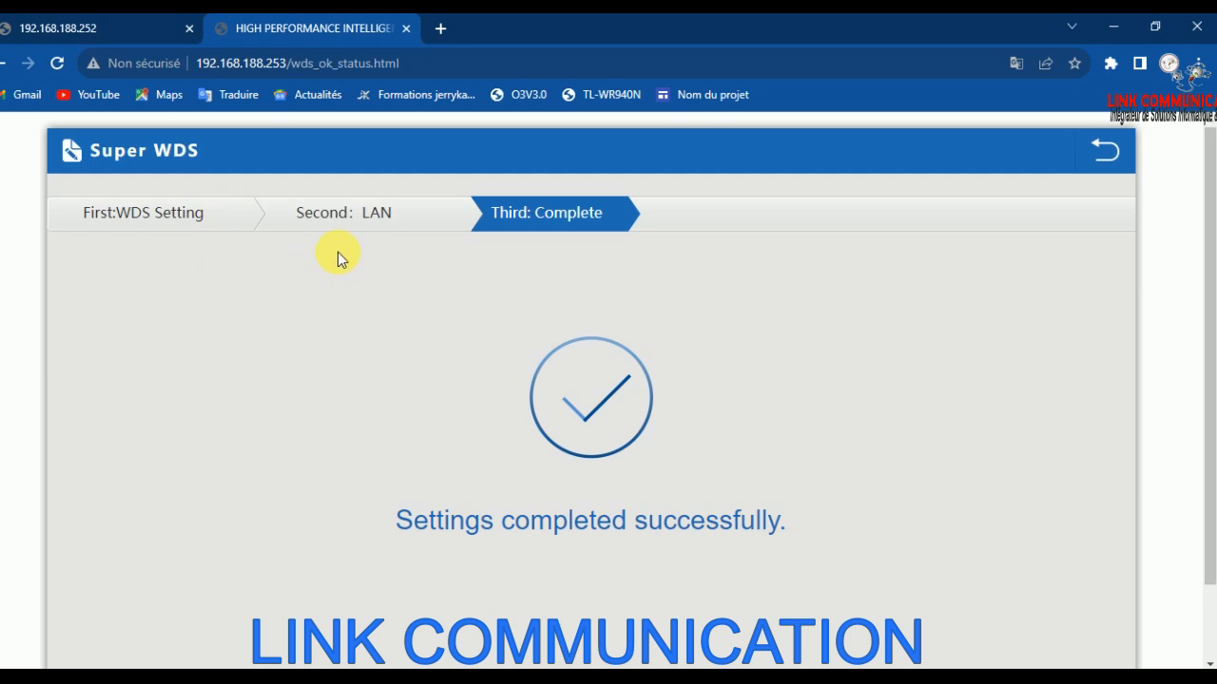
scroll(853, 459, "down", 1)
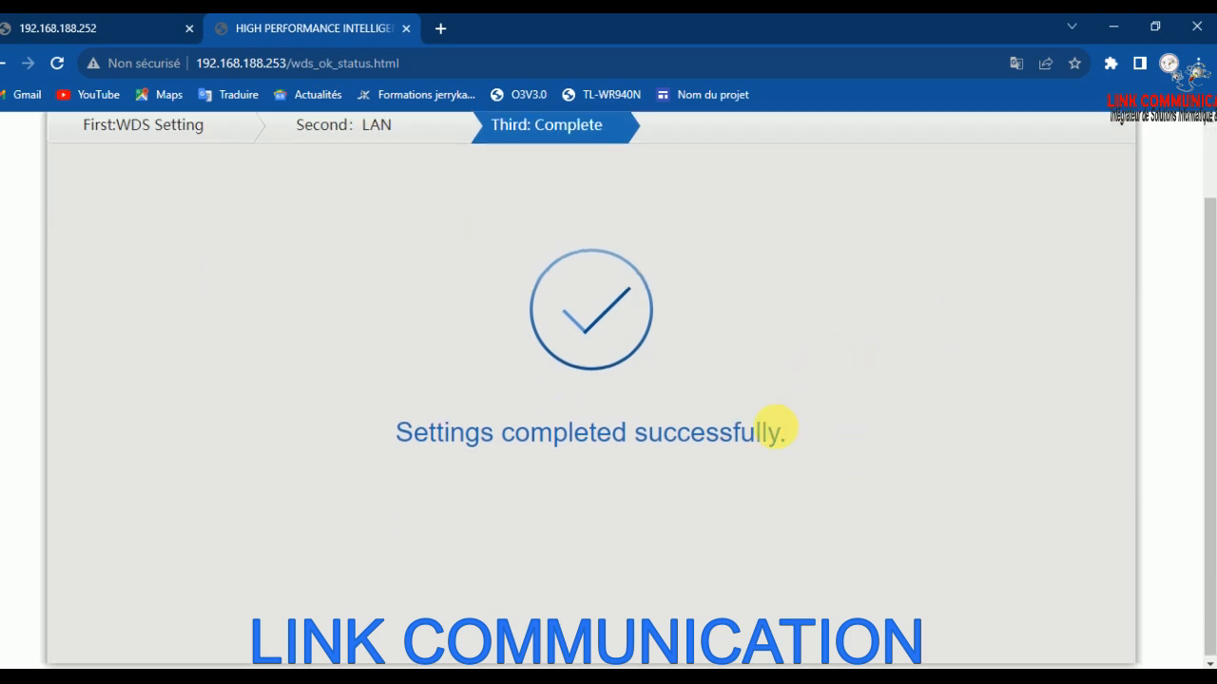
scroll(1004, 223, "up", 1)
left_click(1108, 152)
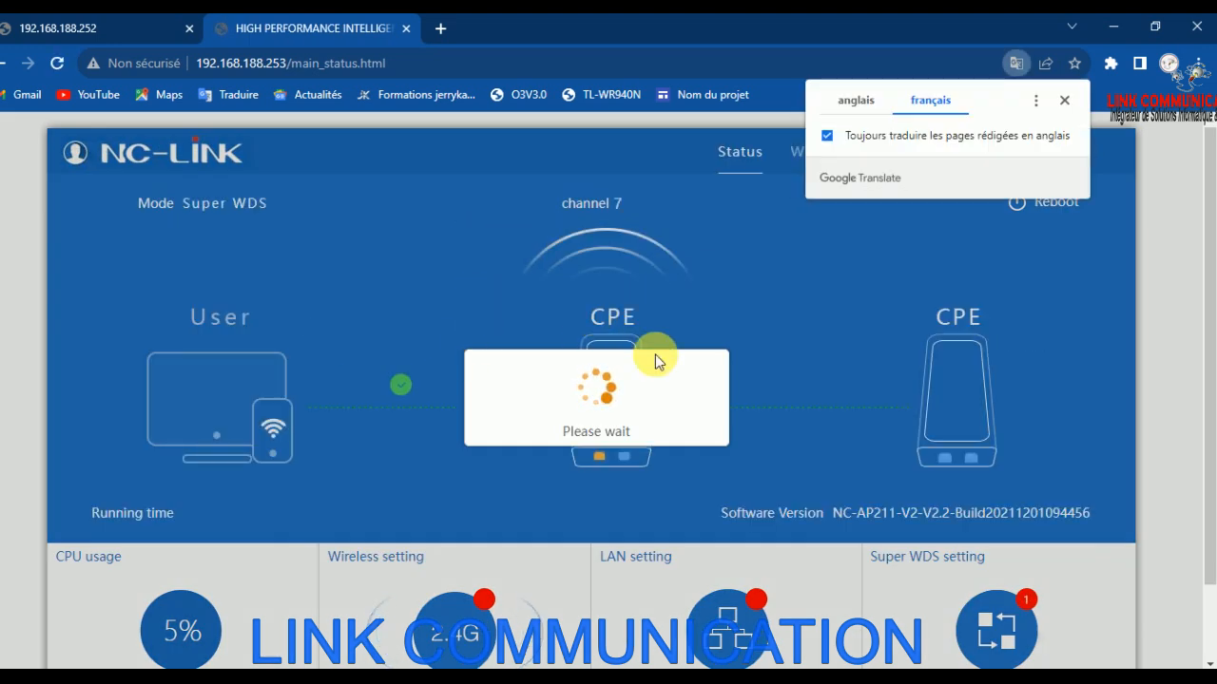
scroll(611, 488, "down", 1)
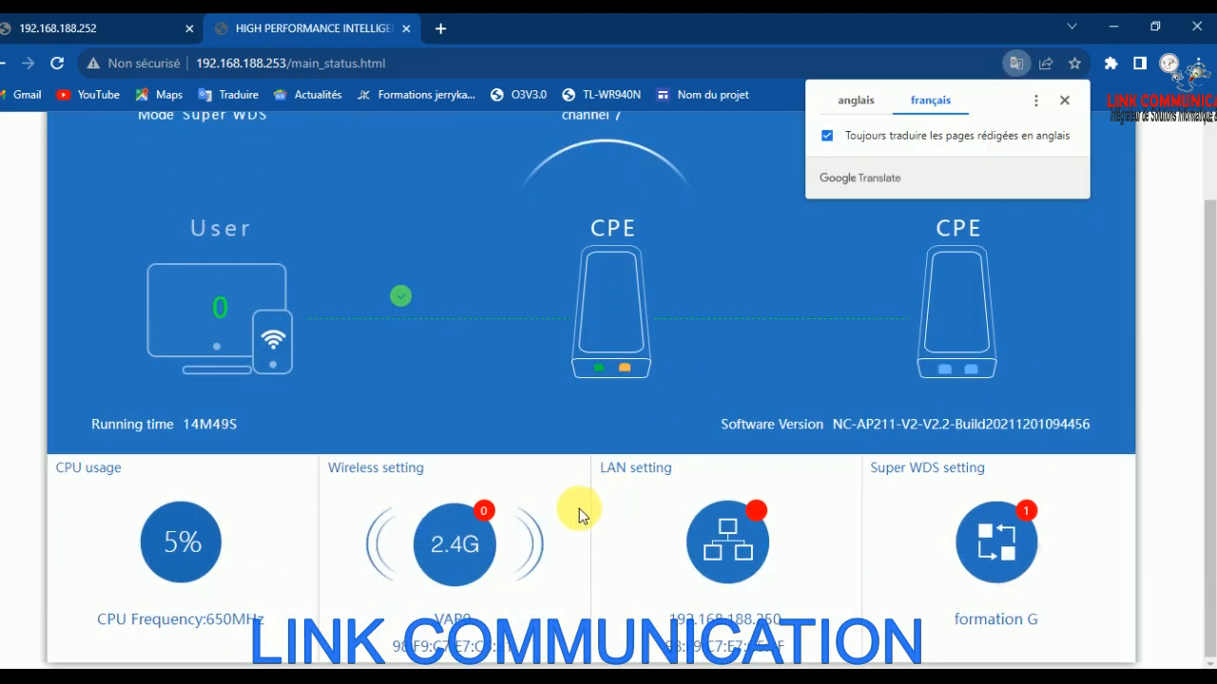
scroll(795, 488, "up", 1)
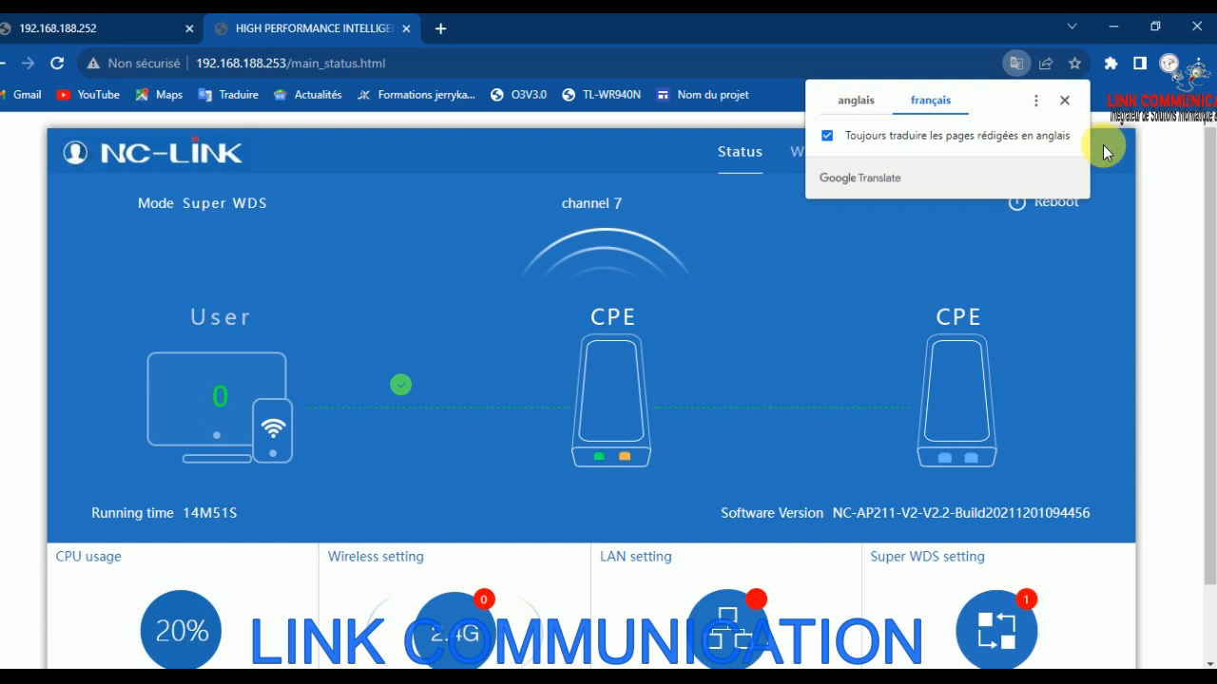
left_click(1065, 100)
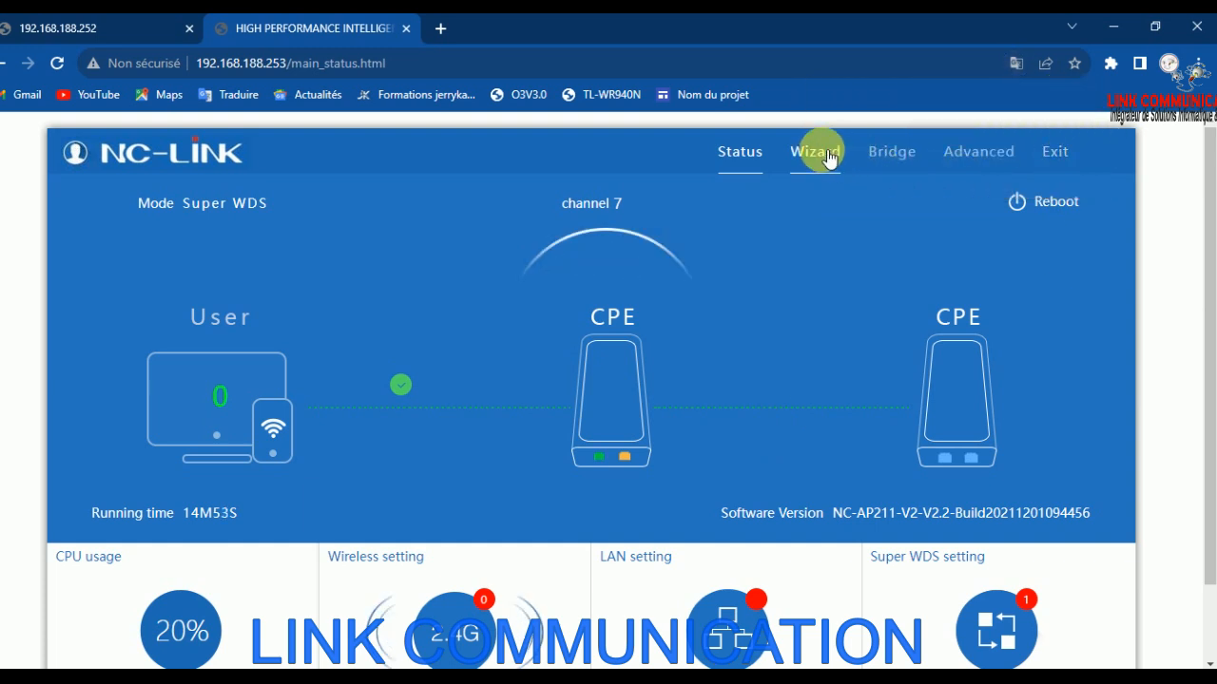
Rename Virtual AP1's SSID from VAP0 to FORMATION G1, apply it, and check Windows' Wi-Fi list
left_click(975, 153)
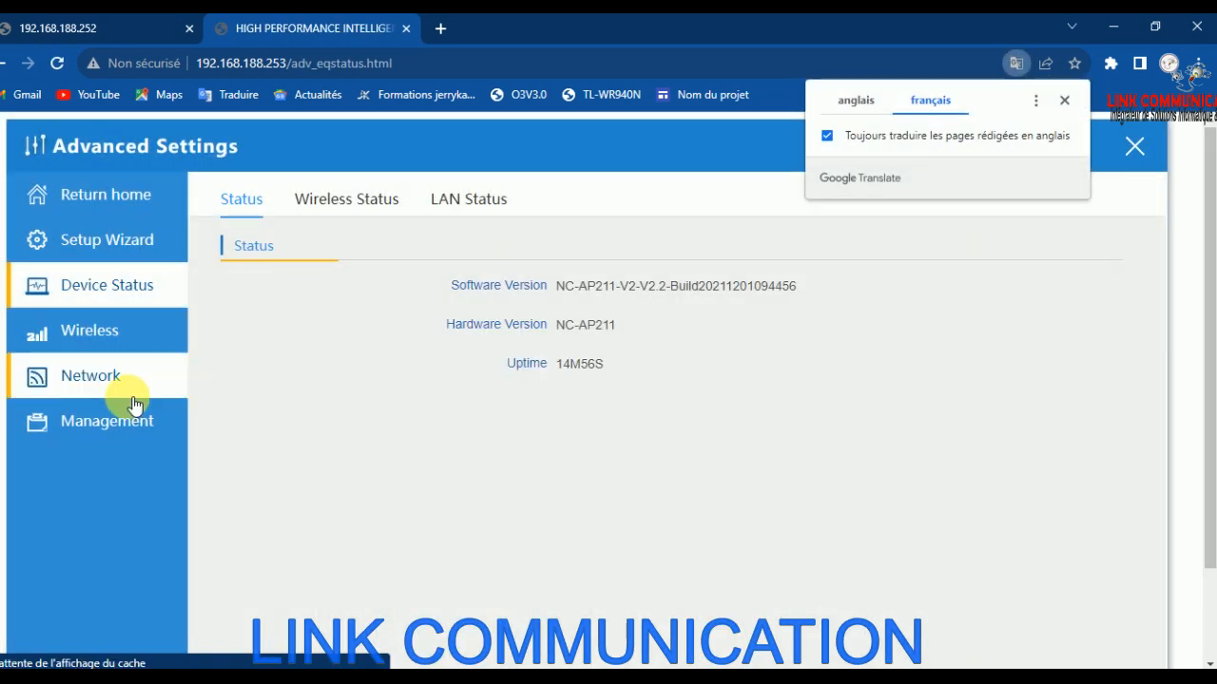
left_click(143, 346)
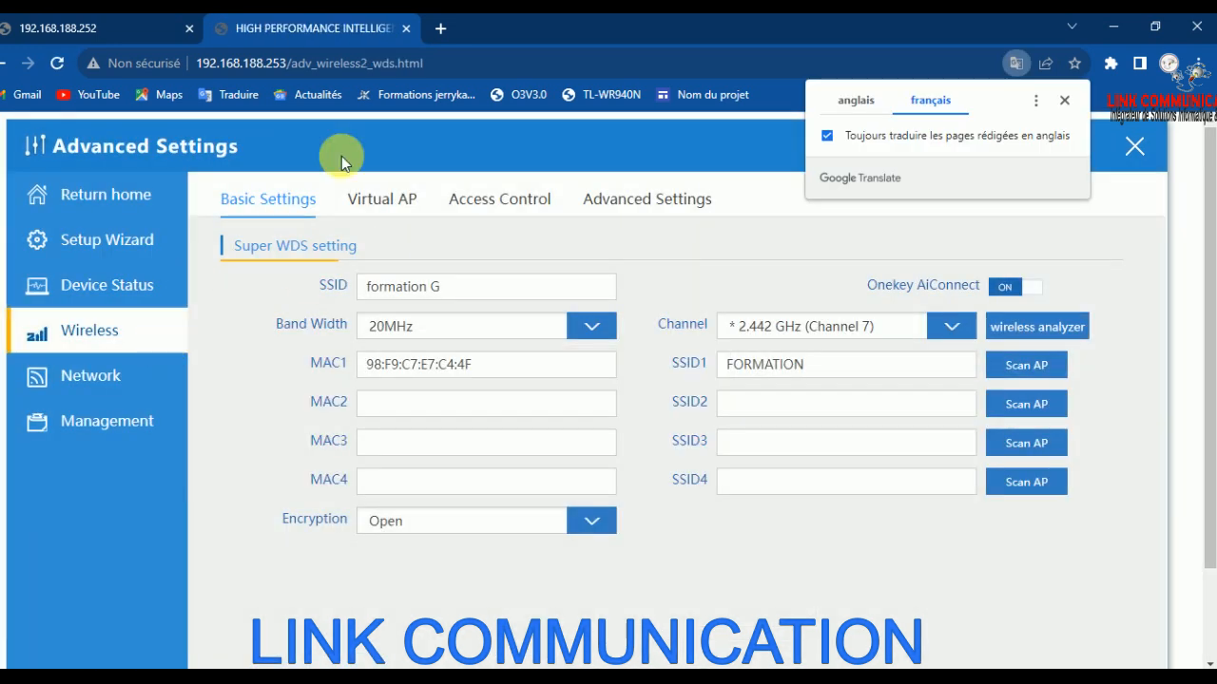
left_click(369, 199)
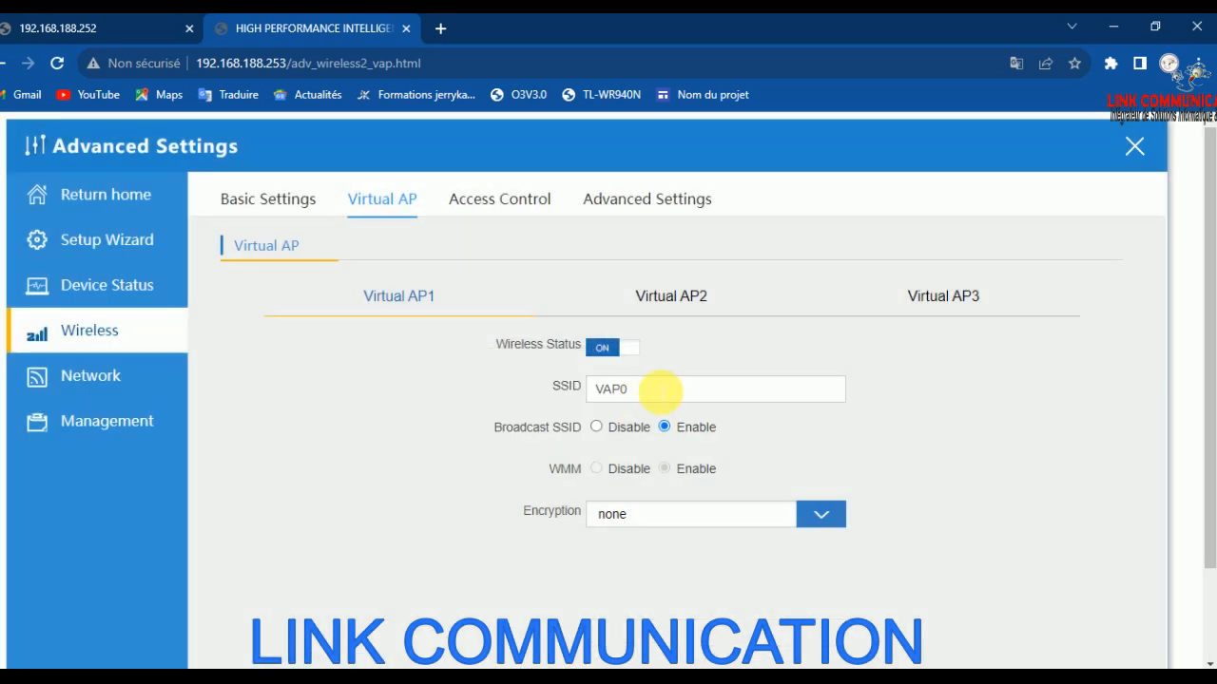
left_click_drag(655, 391, 521, 415)
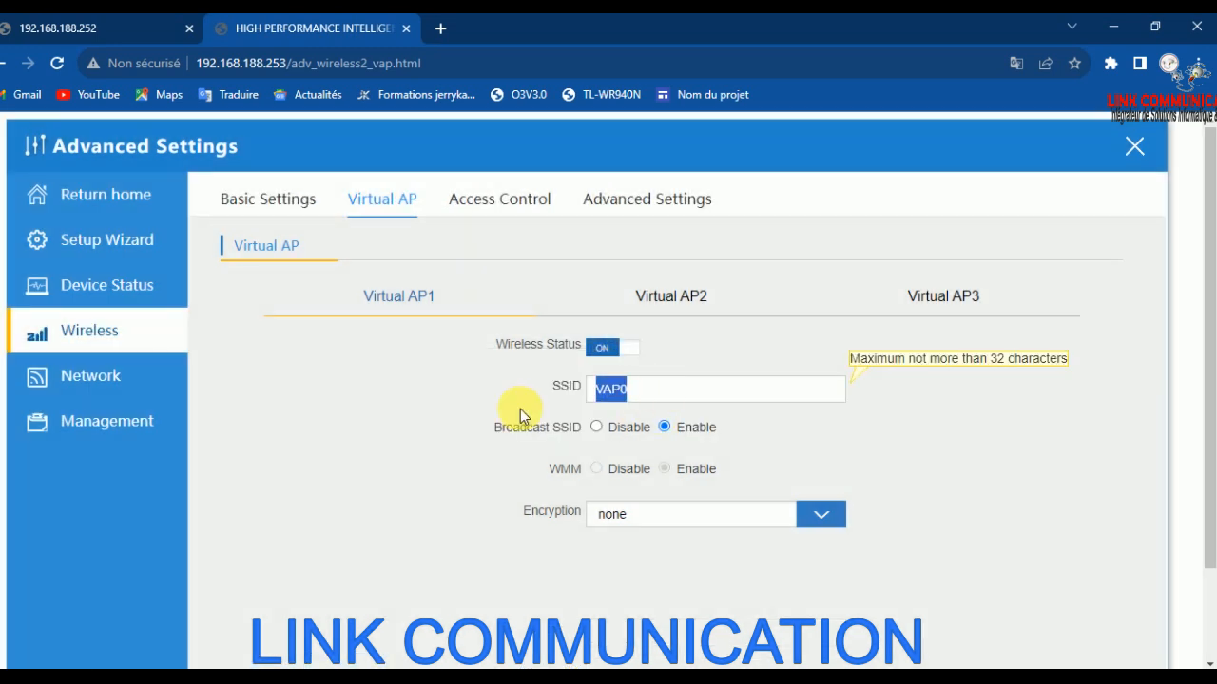
type("FORMATION")
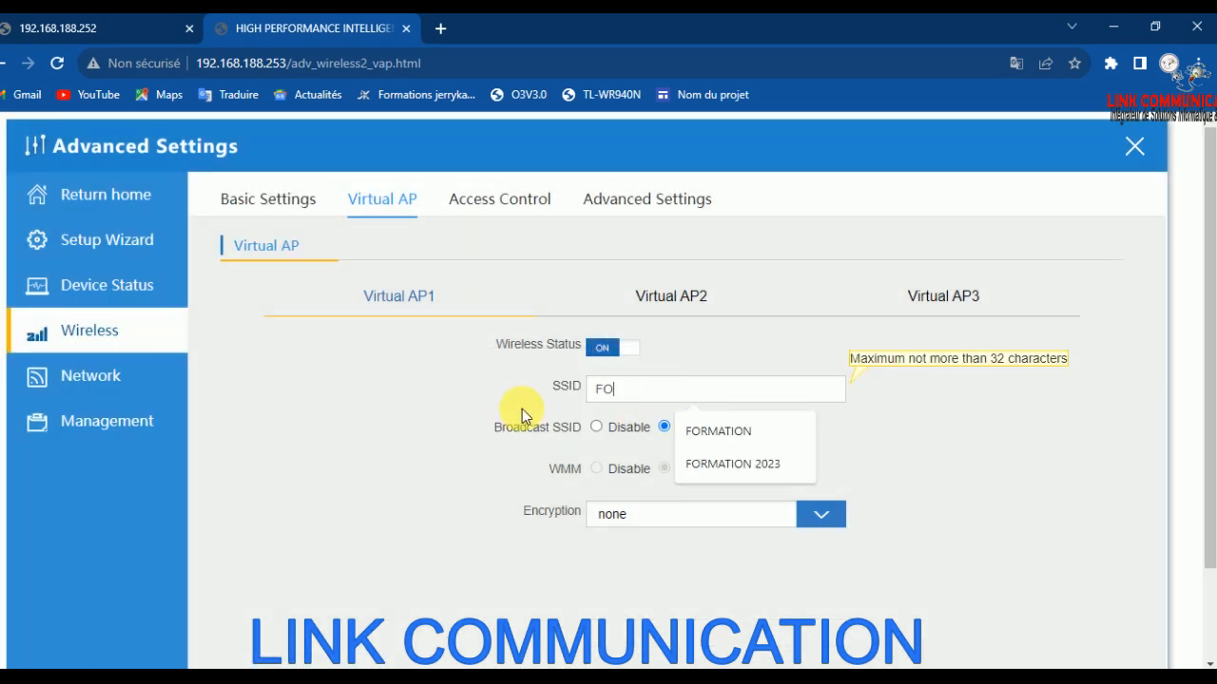
left_click(751, 431)
type("G1")
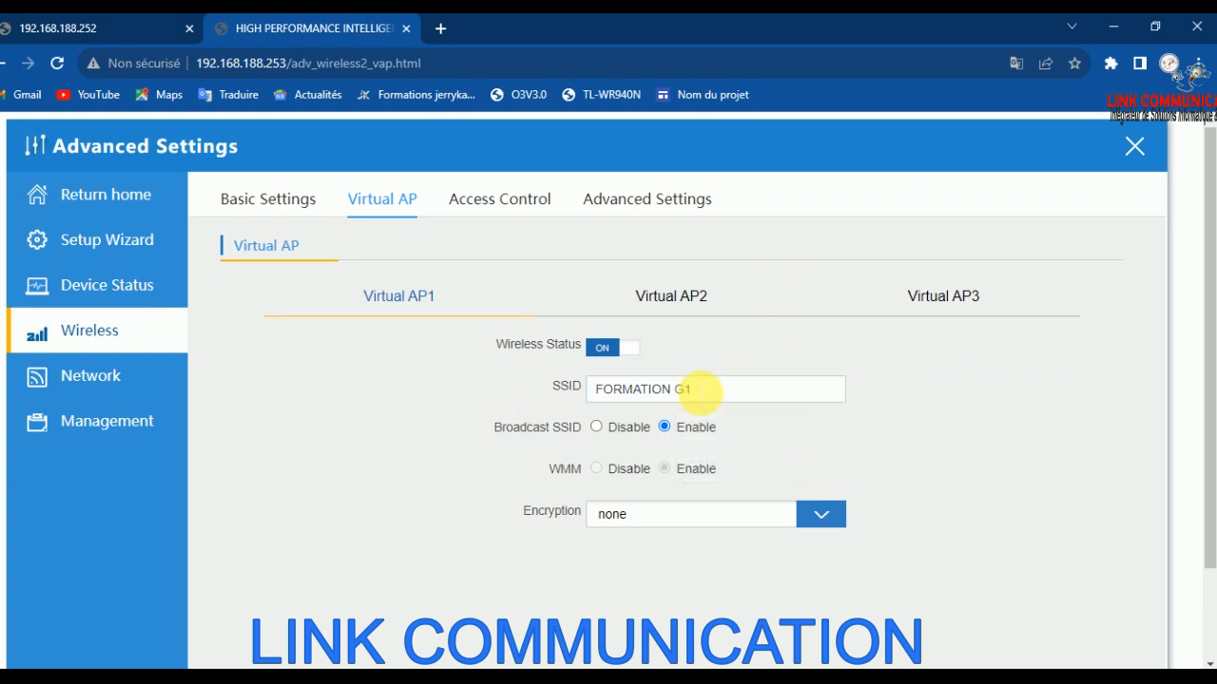
scroll(863, 466, "down", 2)
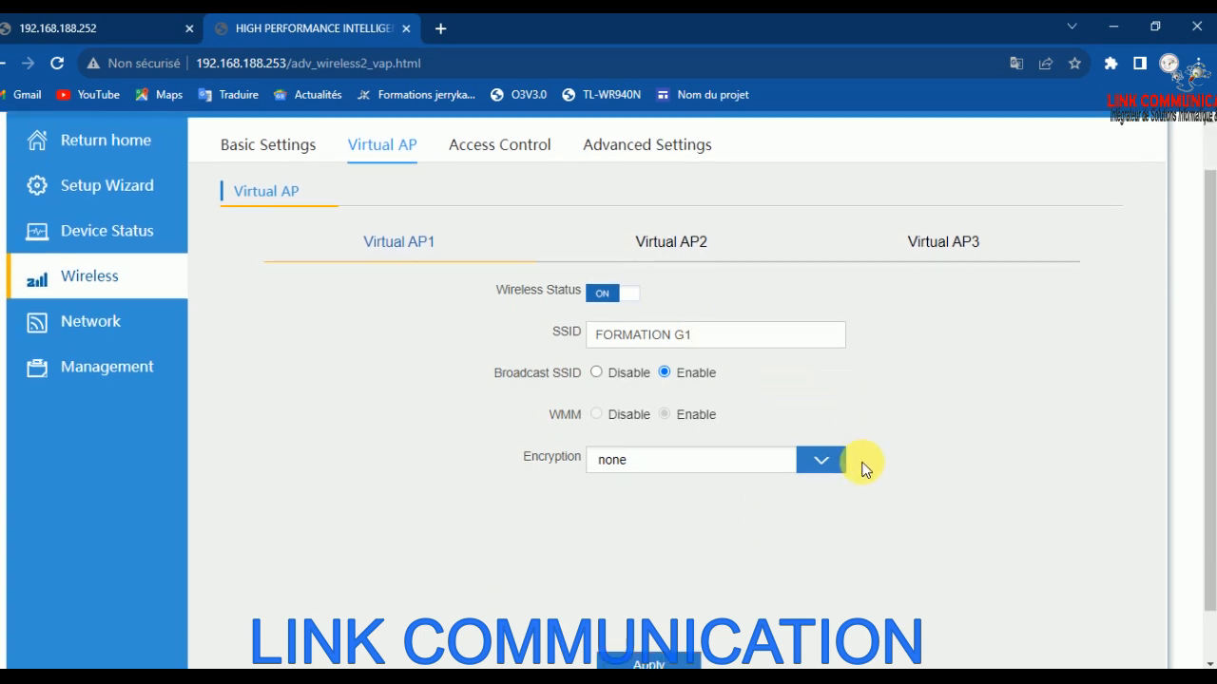
left_click(671, 609)
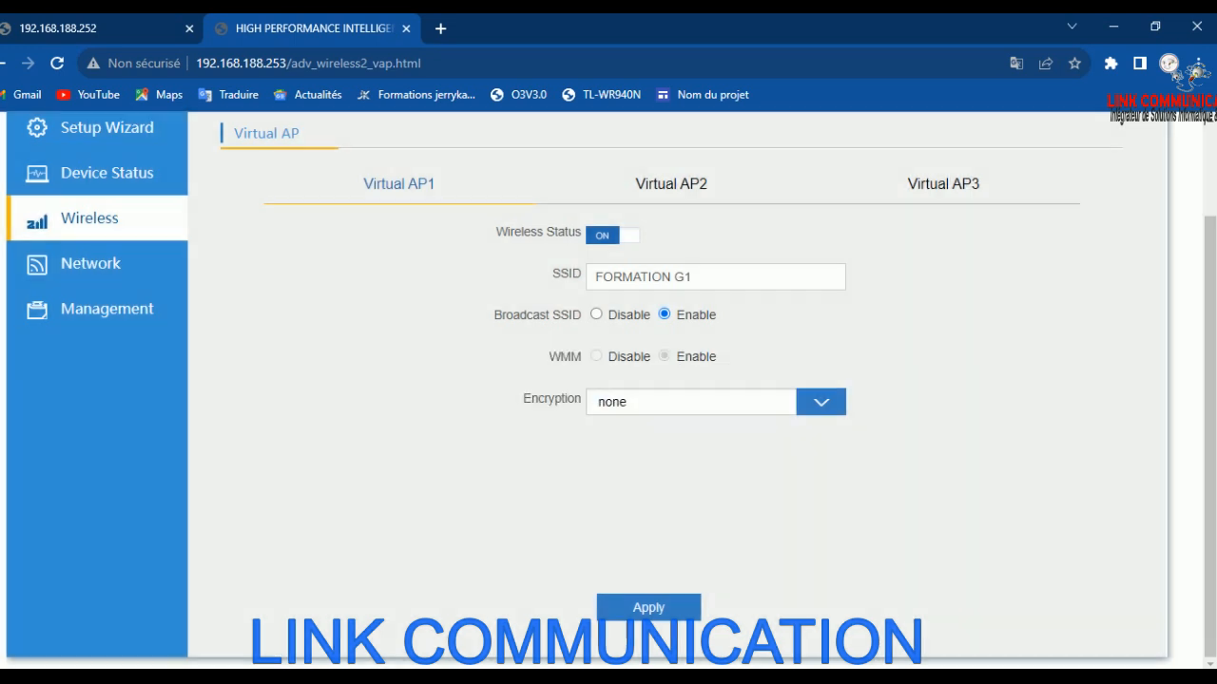
left_click(1084, 678)
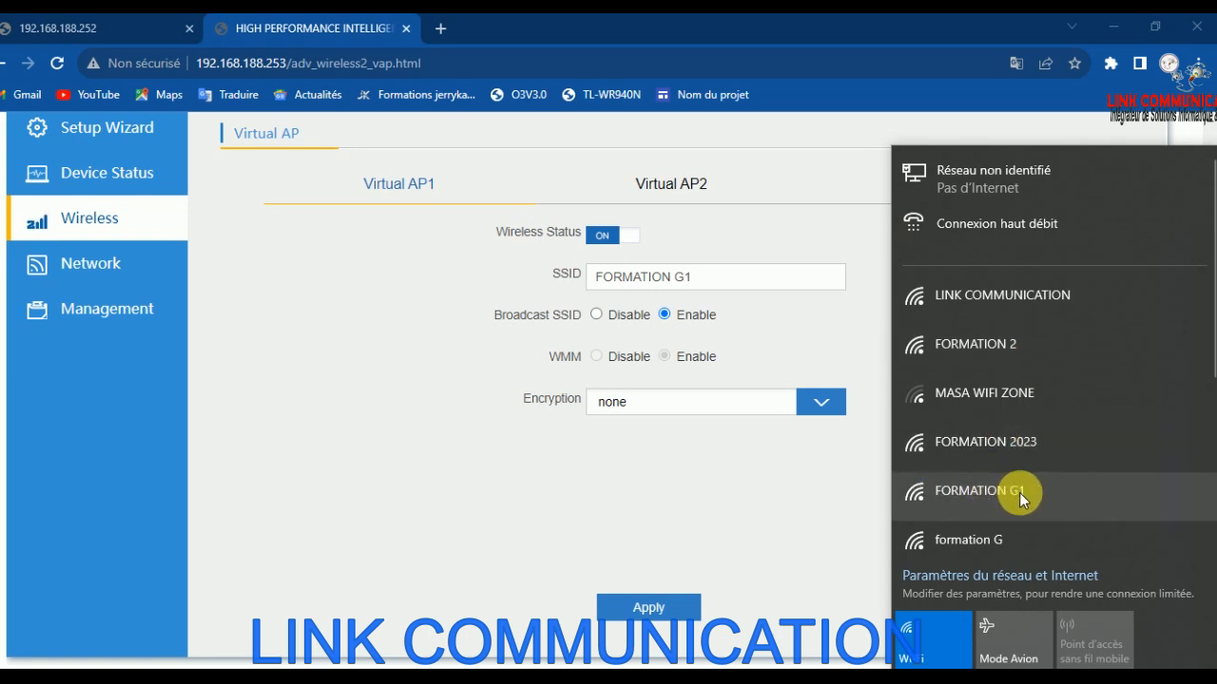
Switch Windows Wi-Fi off and on, then check the refreshed list shows FORMATION G1 and formation G
scroll(995, 546, "down", 1)
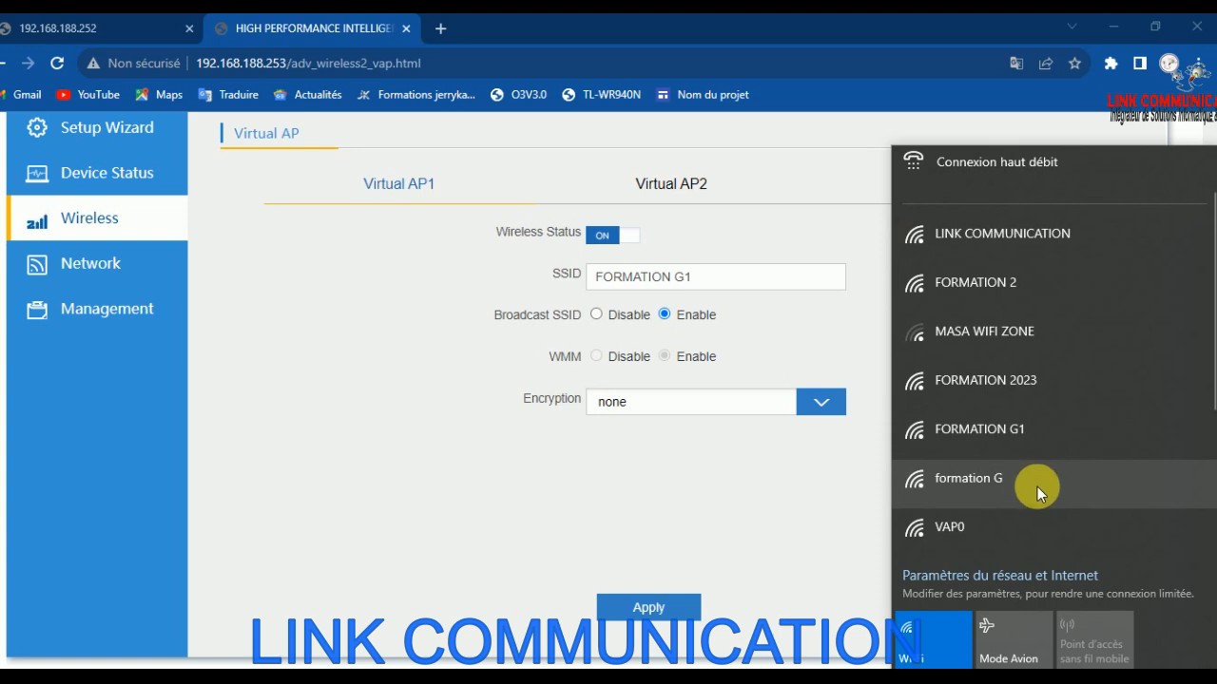
left_click(954, 646)
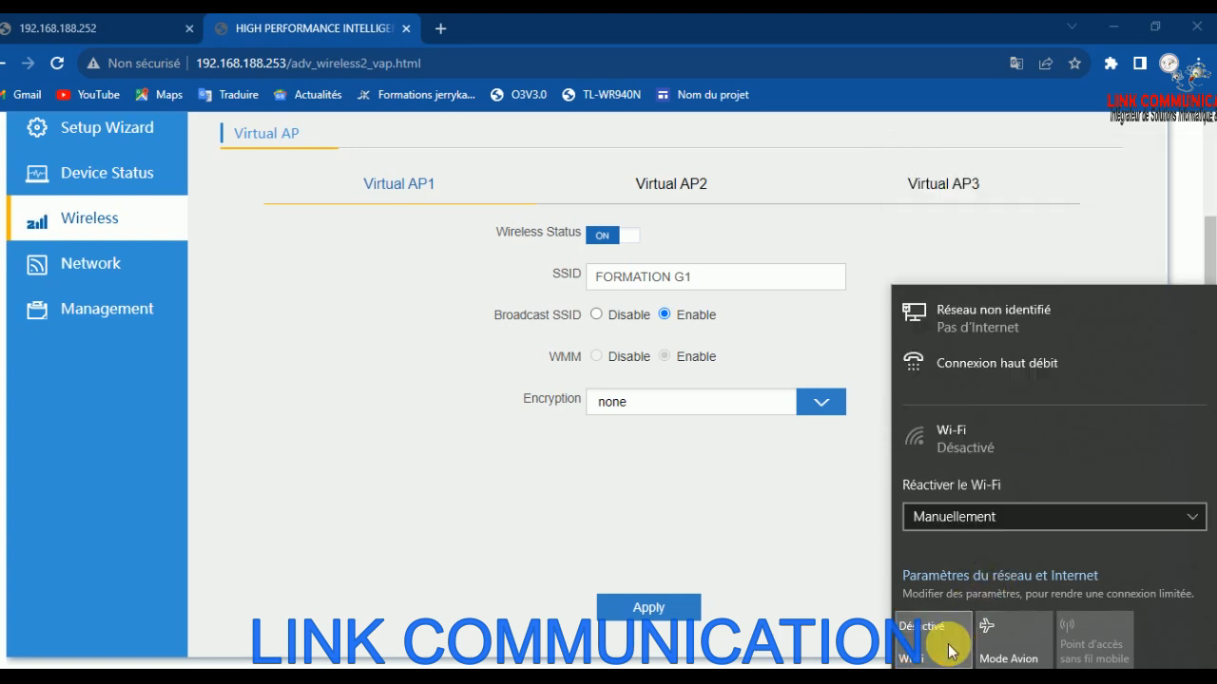
left_click(951, 649)
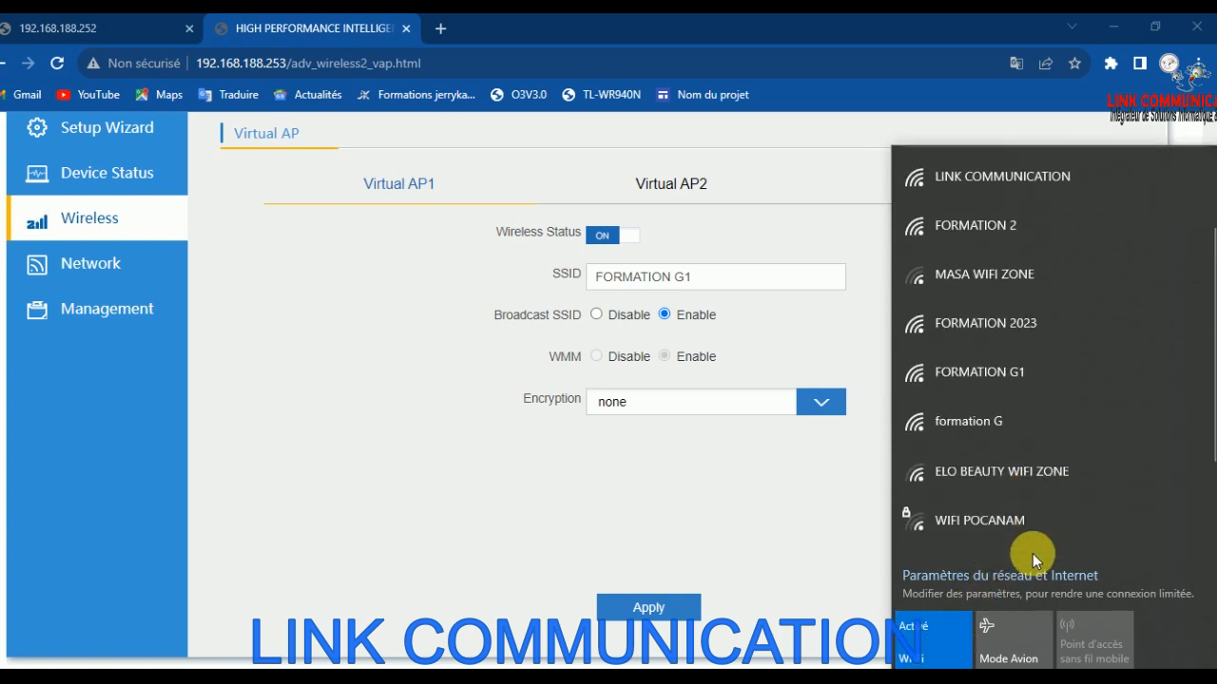
scroll(1010, 486, "down", 3)
scroll(1012, 487, "up", 5)
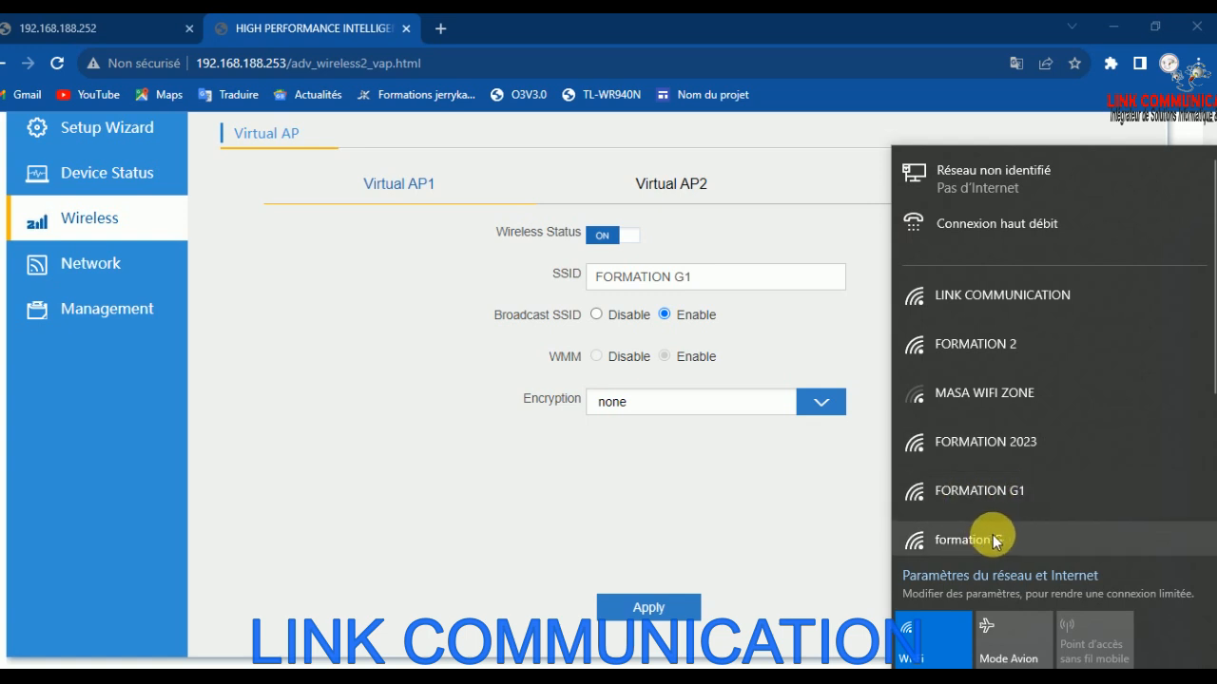
scroll(995, 540, "down", 1)
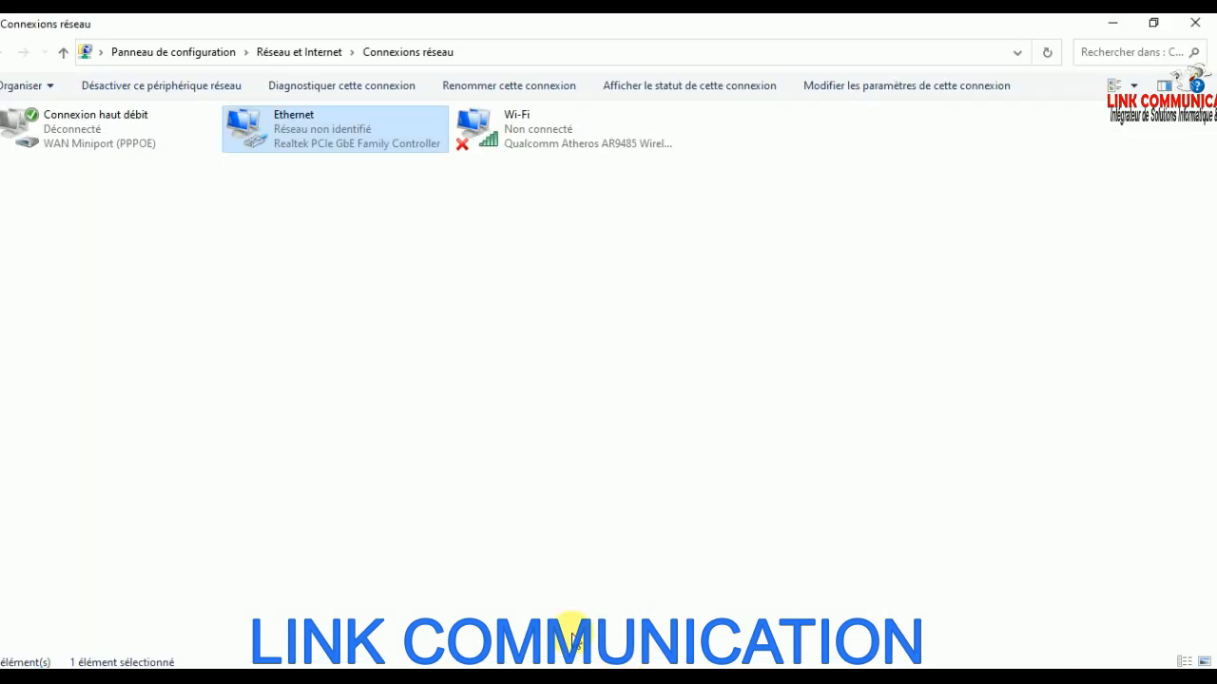
Set the Ethernet connection's IPv4 to Obtain an IP address automatically, then return to the browser
left_click(384, 144)
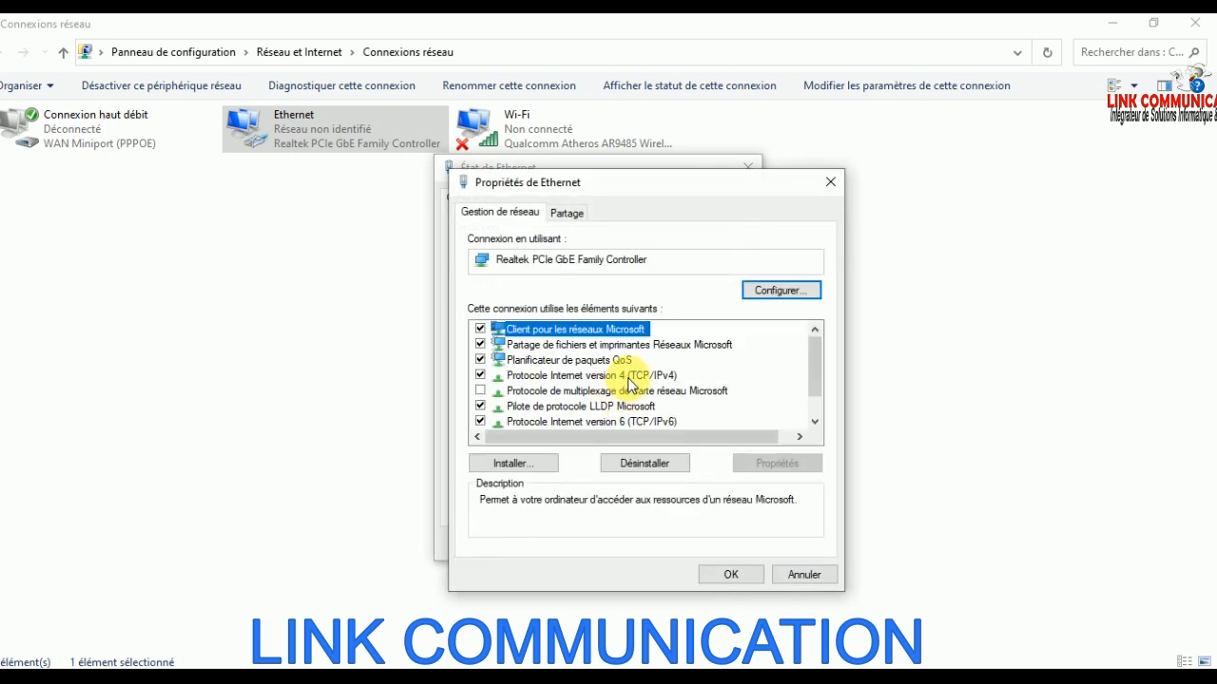
double_click(627, 378)
left_click(613, 363)
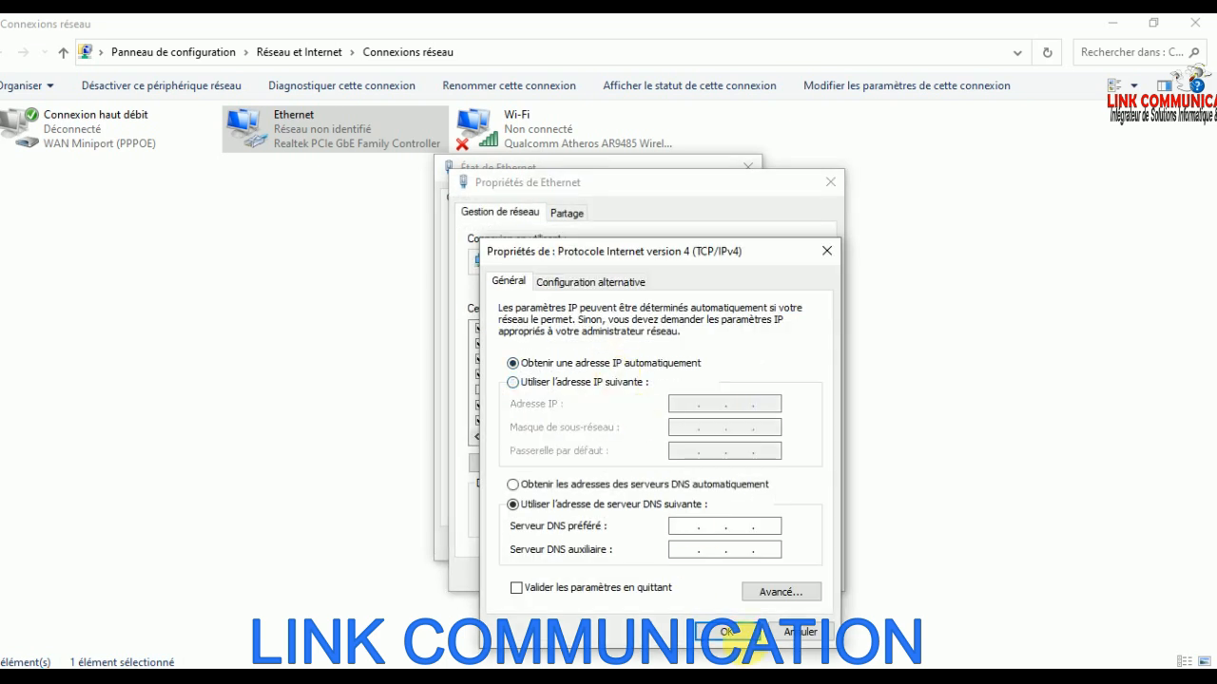
left_click(726, 632)
left_click(730, 575)
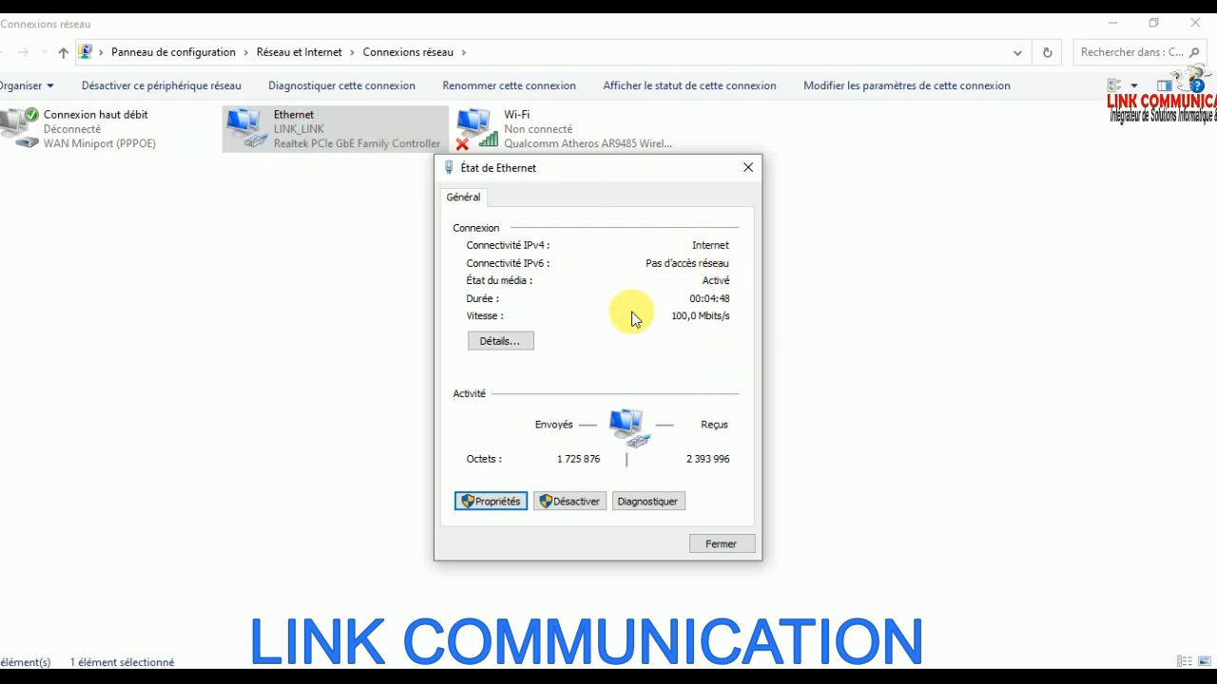
left_click(899, 680)
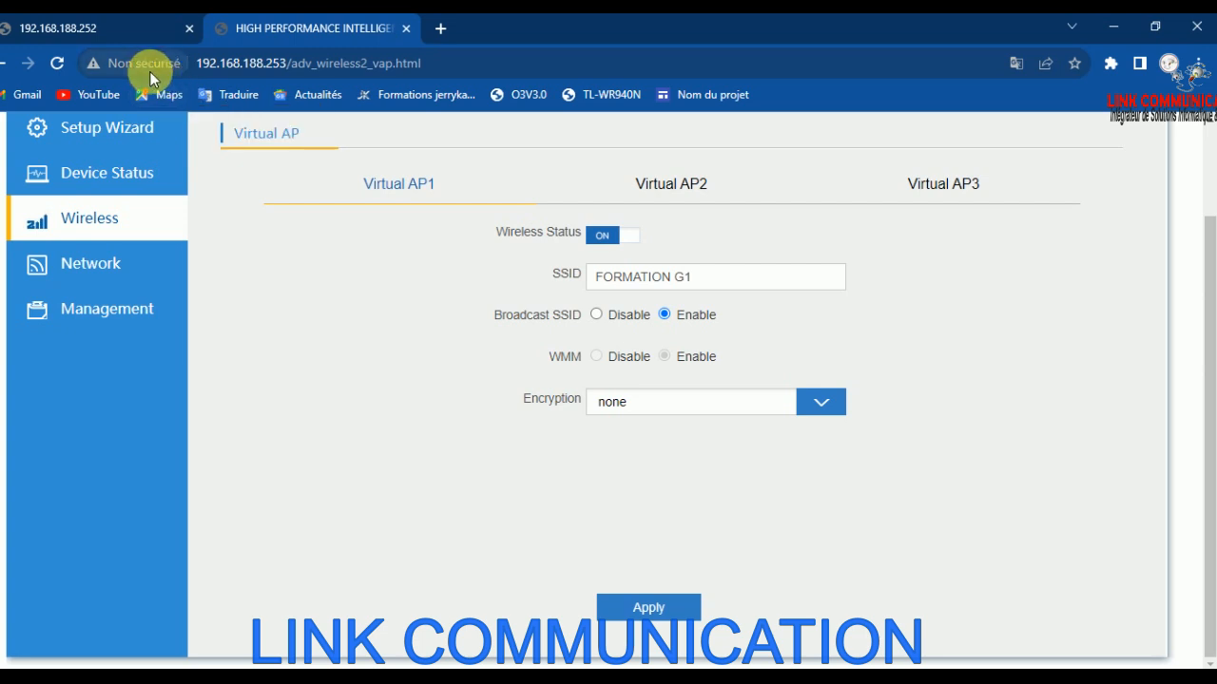
Open youtube.com from the bookmarks bar to test Internet access through the access point
left_click(87, 98)
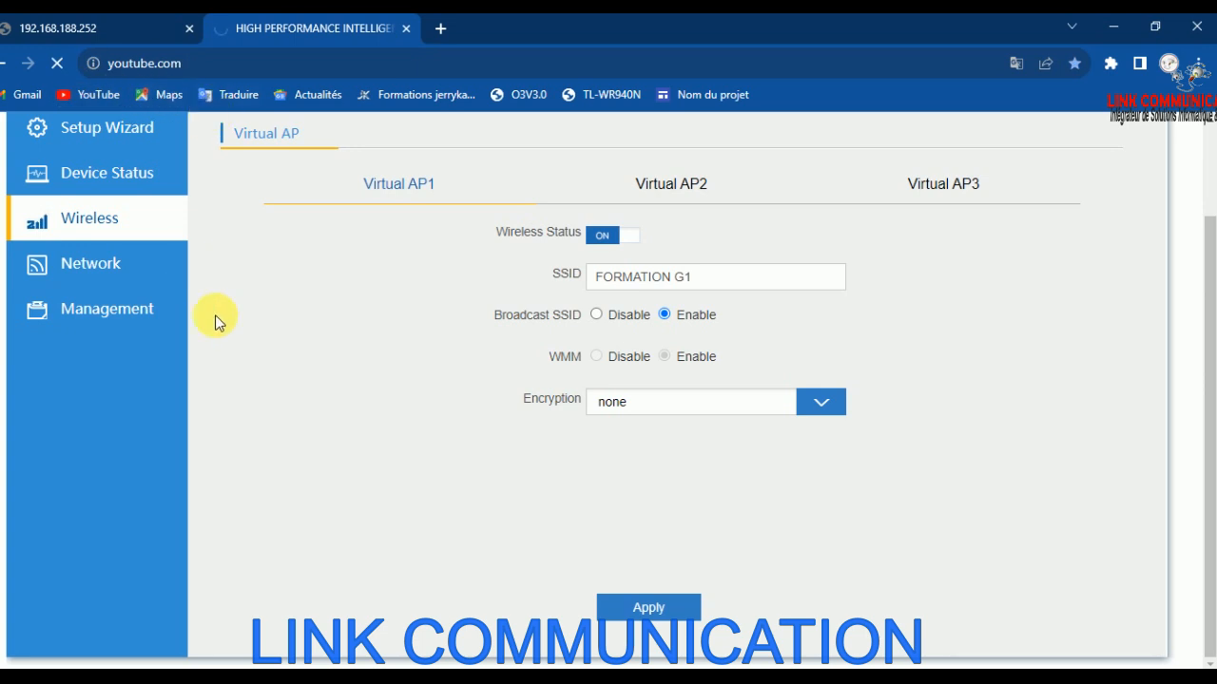